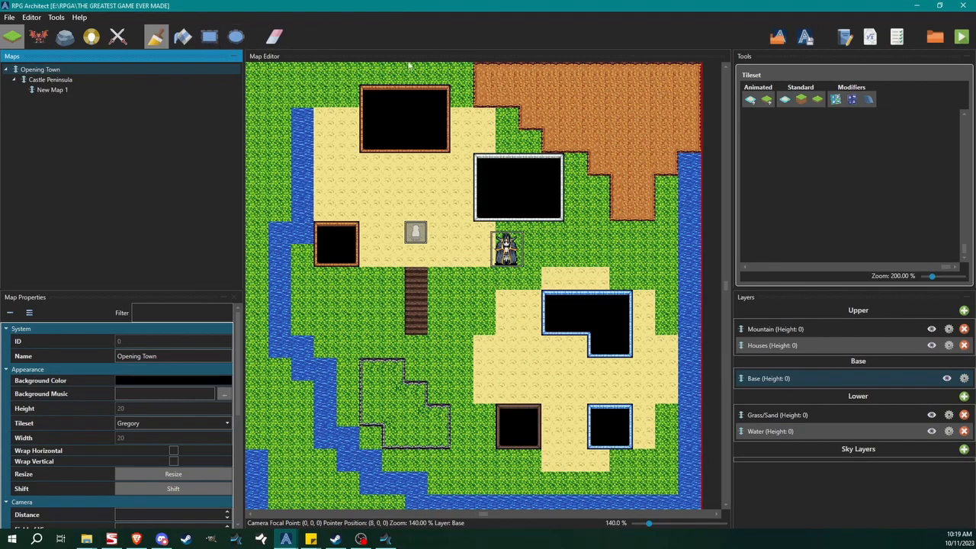
Open the project's RPG Database and maximize its window.
click(56, 19)
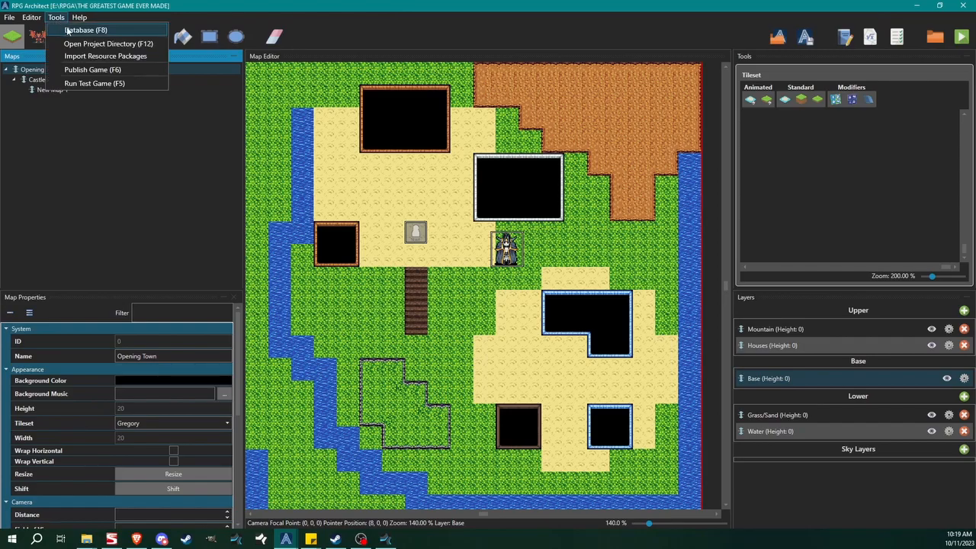
click(108, 31)
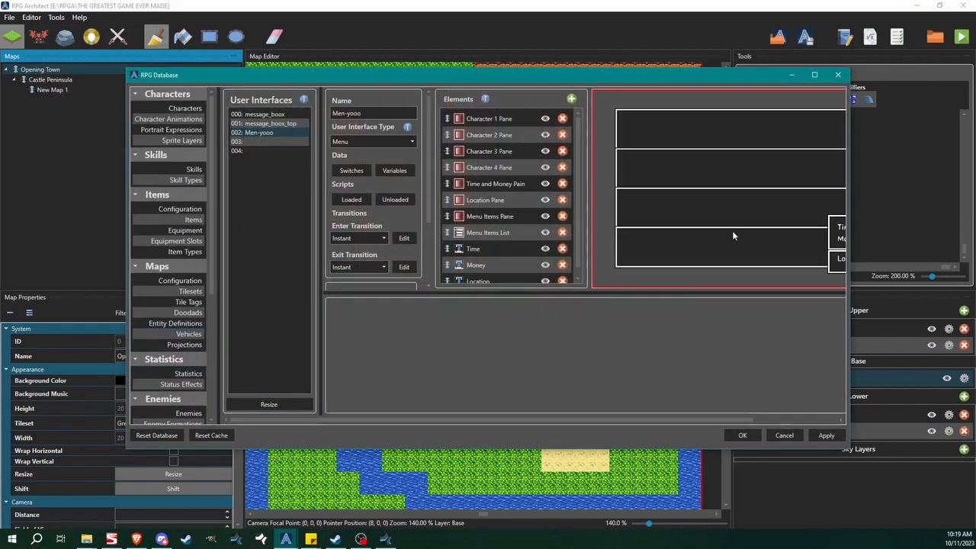
double_click(467, 77)
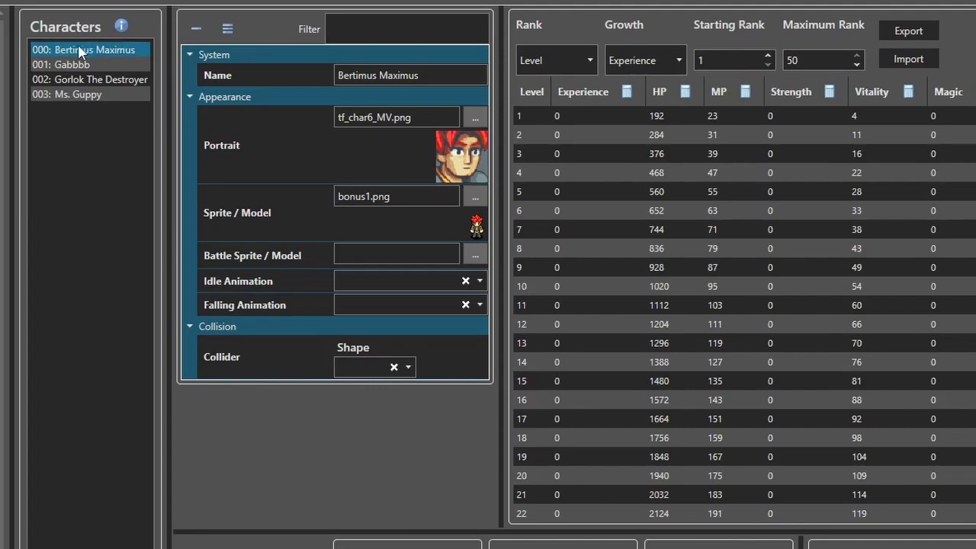
Review the portraits, sprites and level-by-level statistics of the four characters in the database.
click(87, 65)
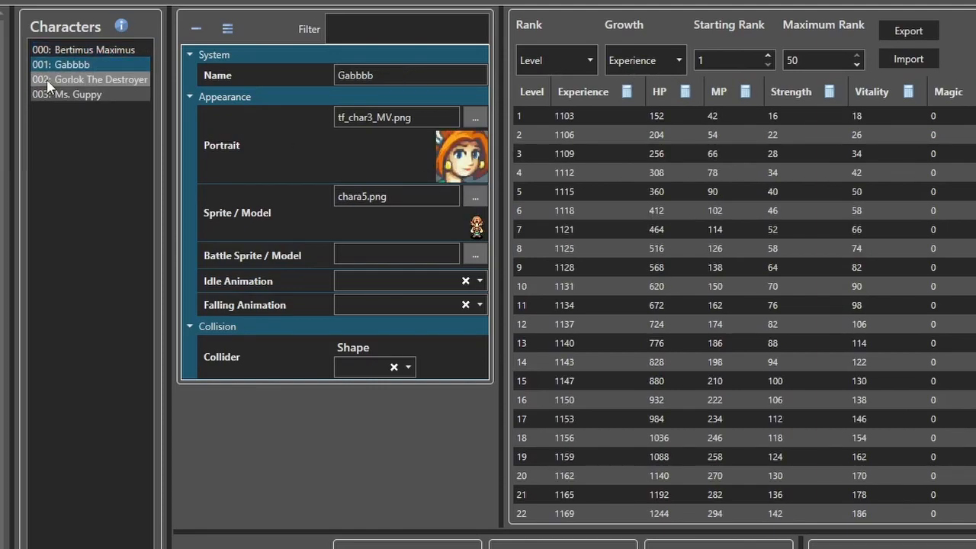
click(90, 83)
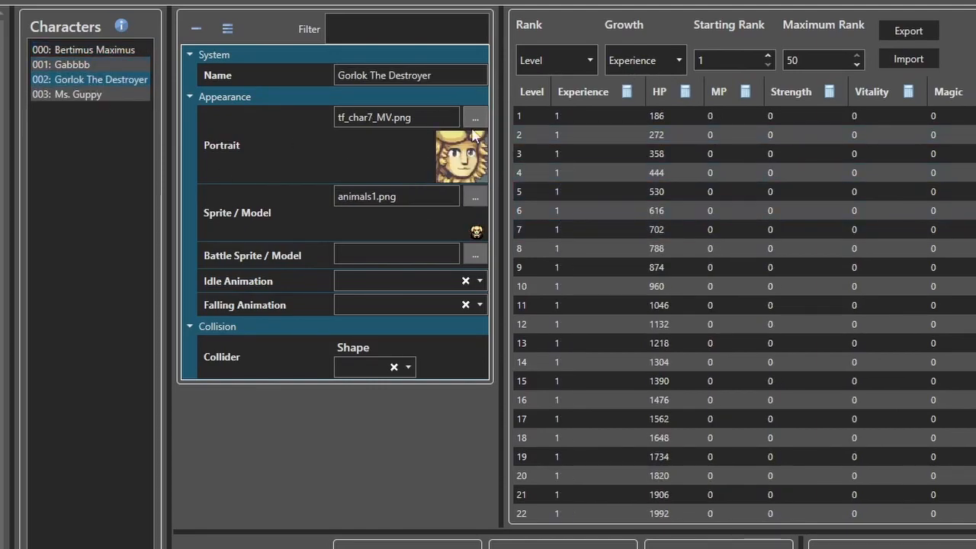
click(53, 94)
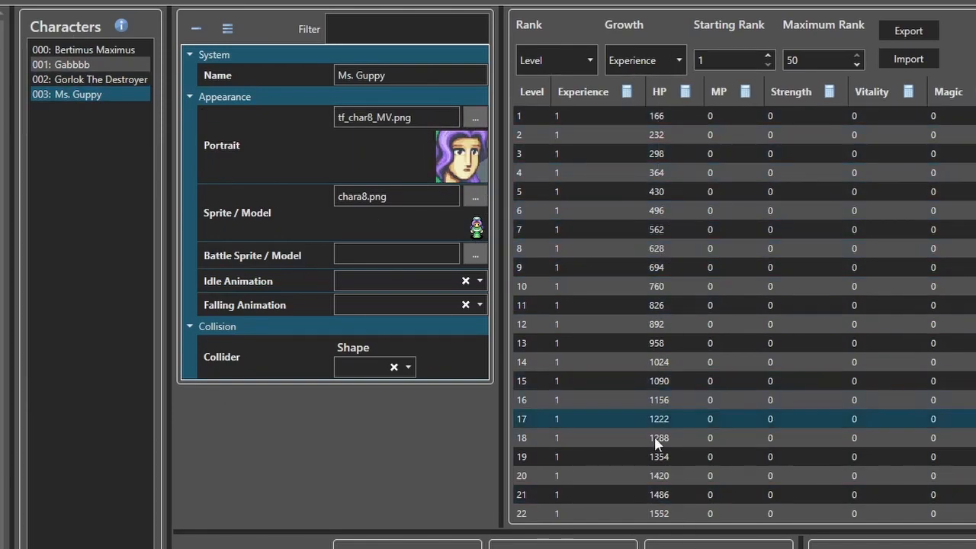
click(114, 79)
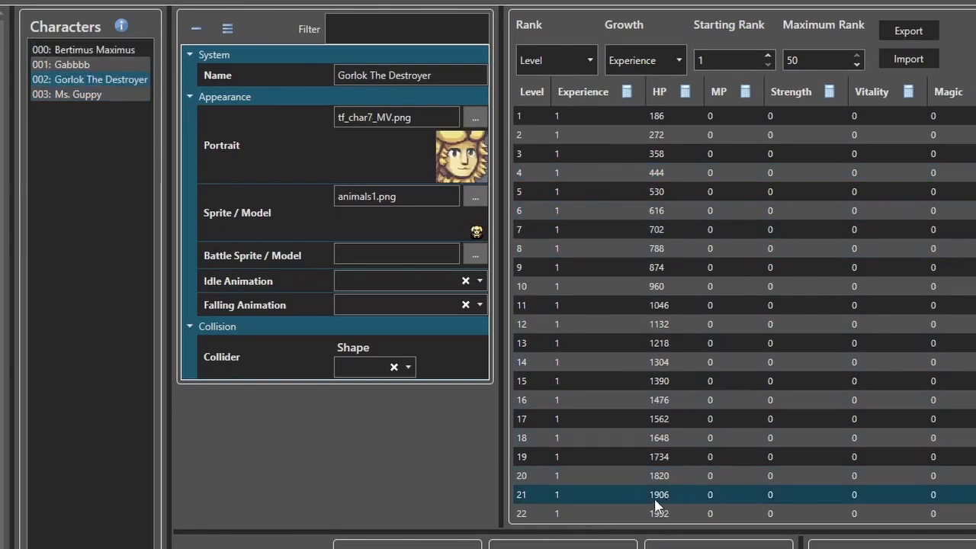
click(77, 65)
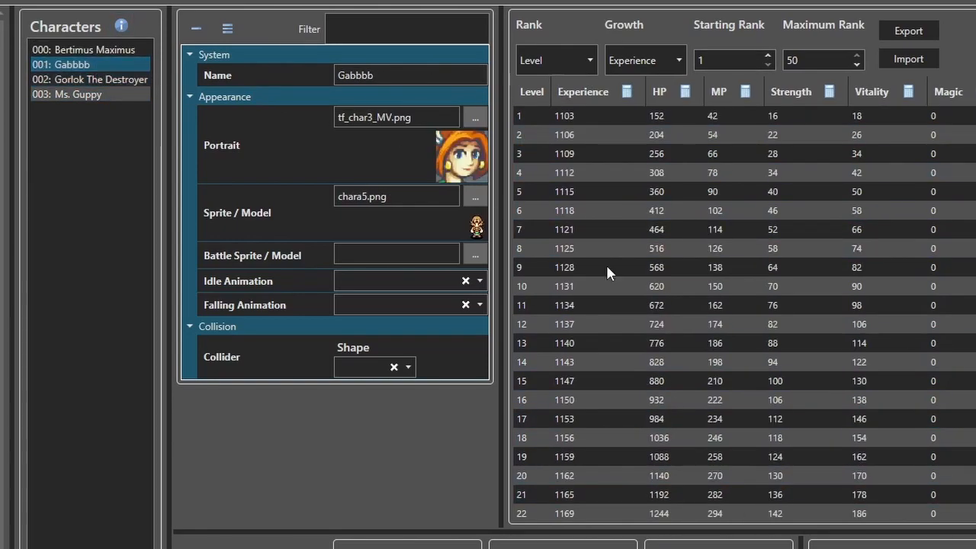
click(71, 47)
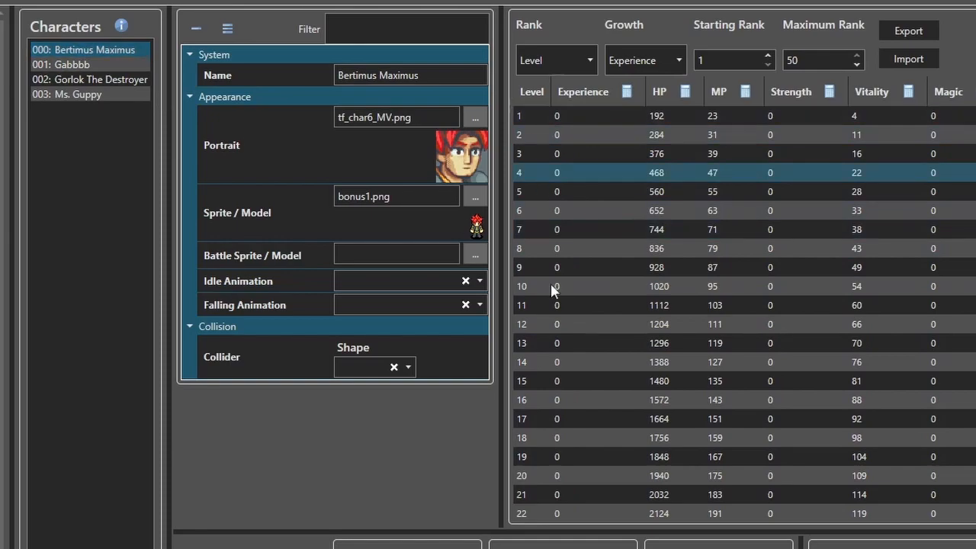
click(77, 65)
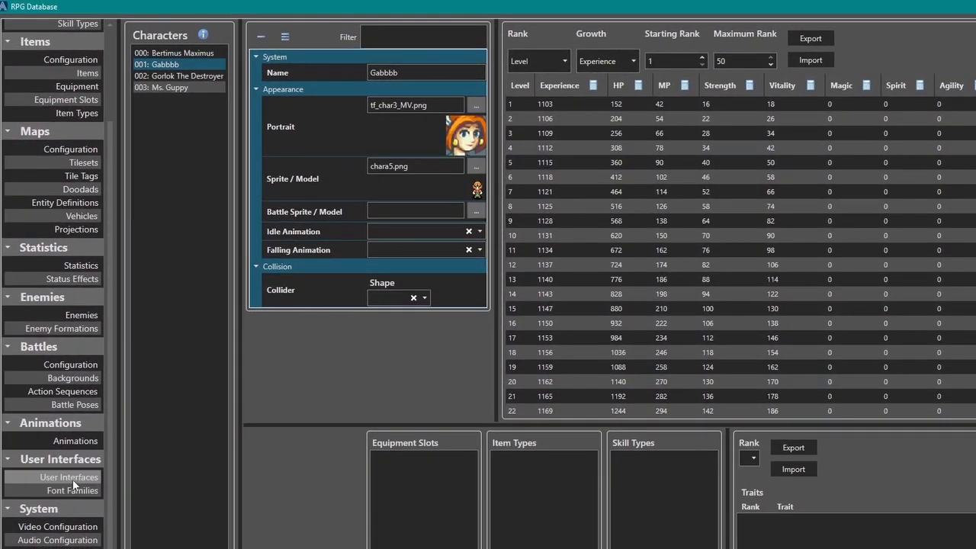
Open the Men-yooo user interface and set its menu context to Active Party.
click(54, 477)
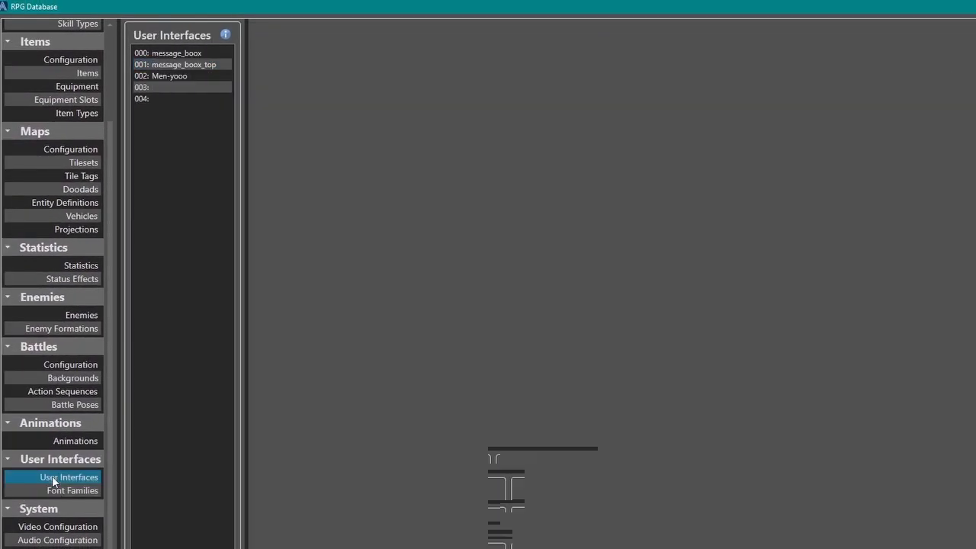
click(183, 77)
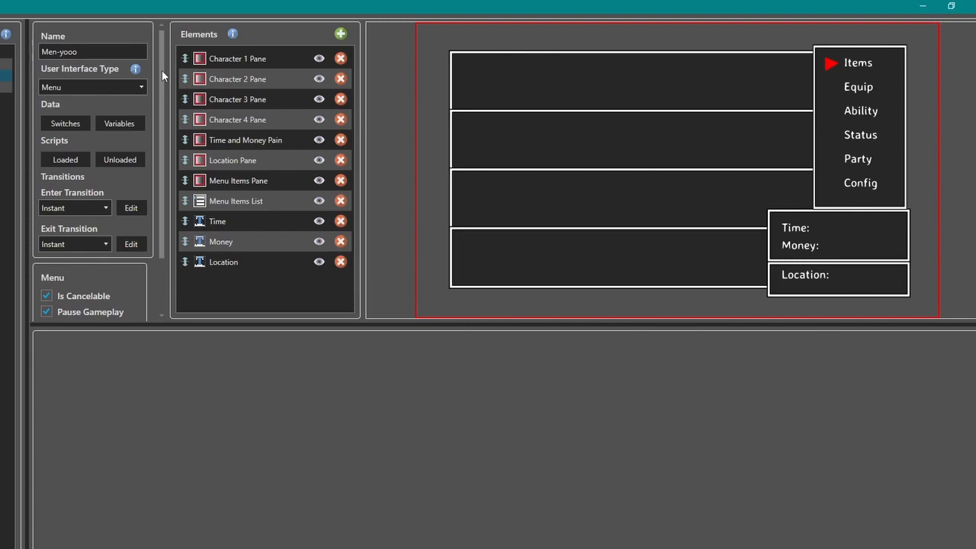
drag(161, 71, 163, 134)
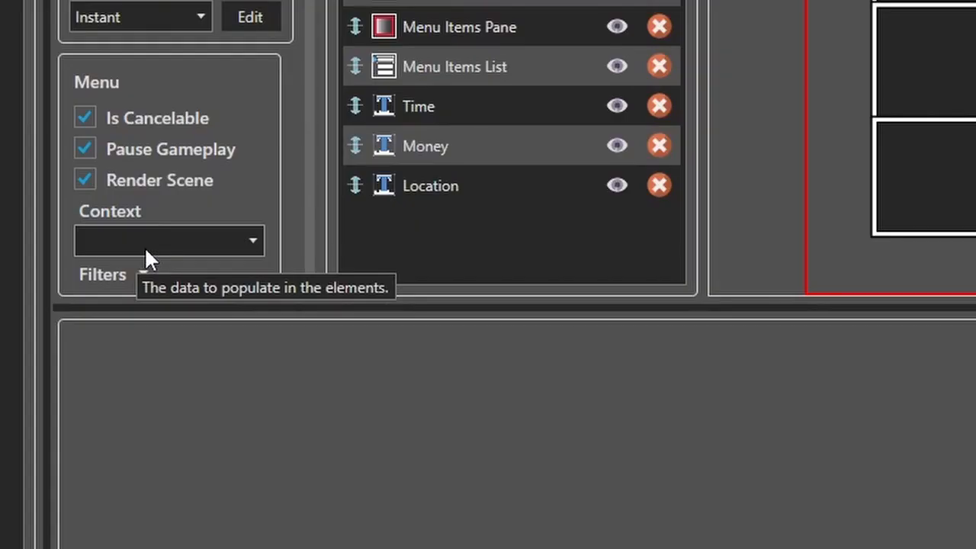
click(144, 246)
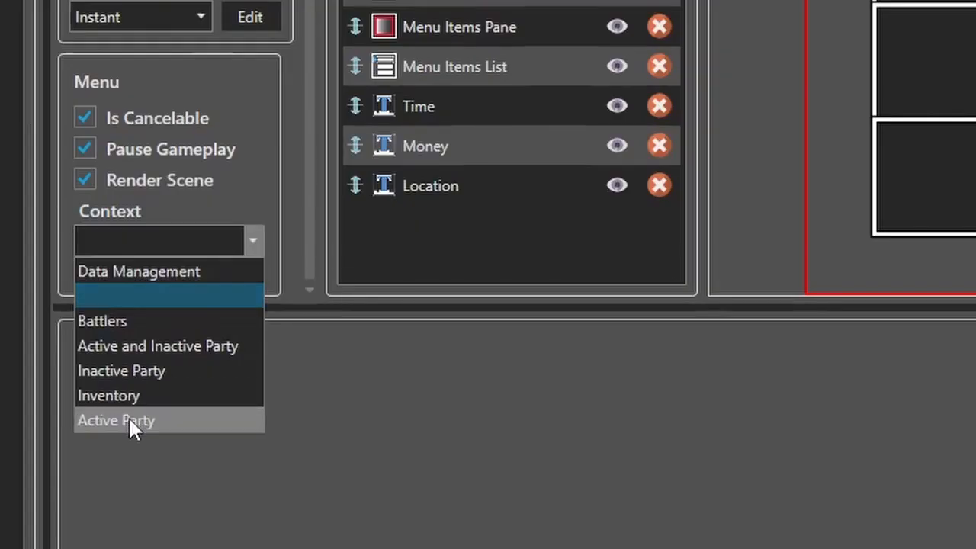
click(190, 420)
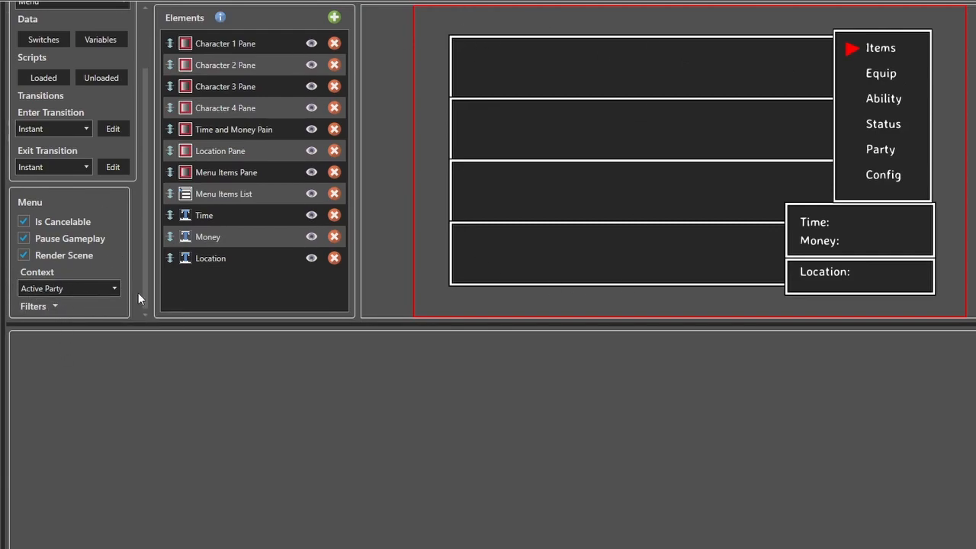
click(46, 284)
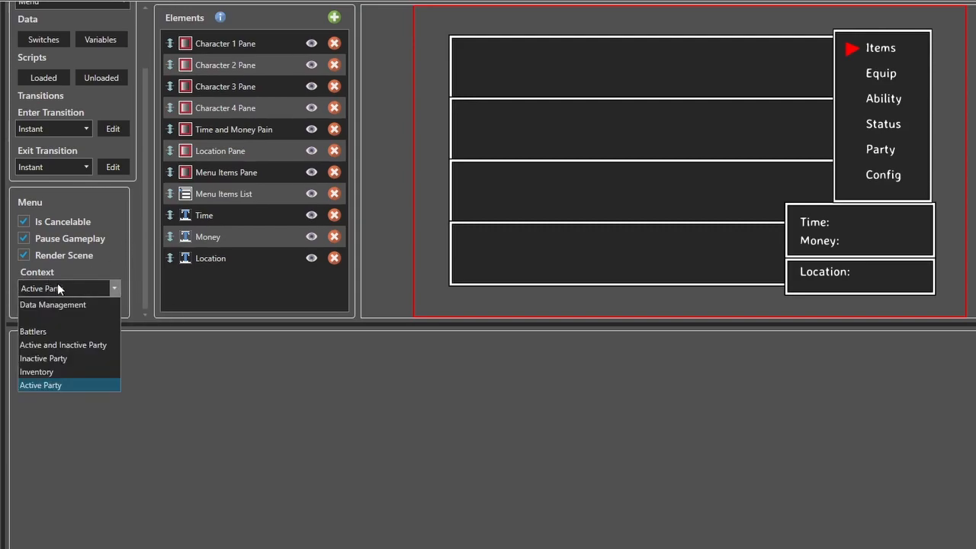
click(48, 383)
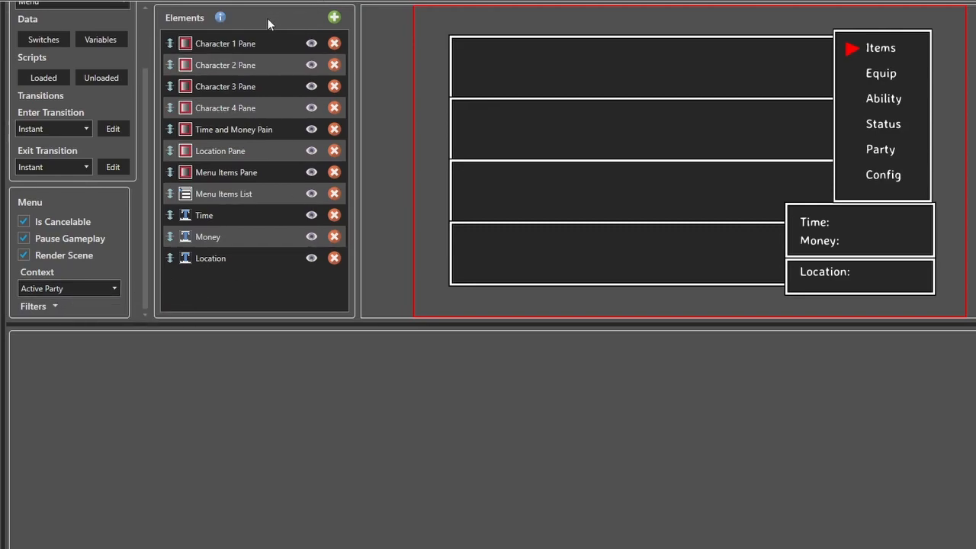
Add a Templated List element to the Men-yooo interface and name it Character Info.
click(334, 17)
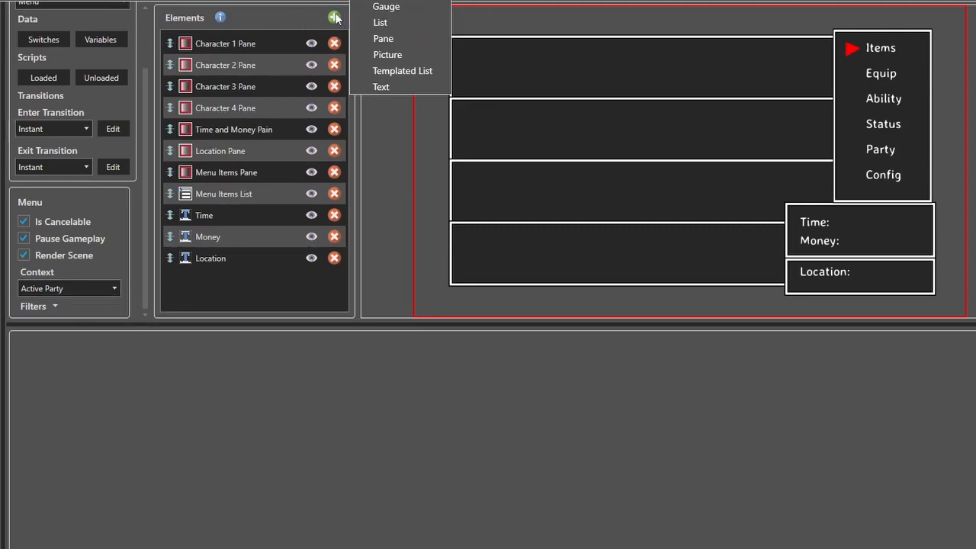
click(403, 71)
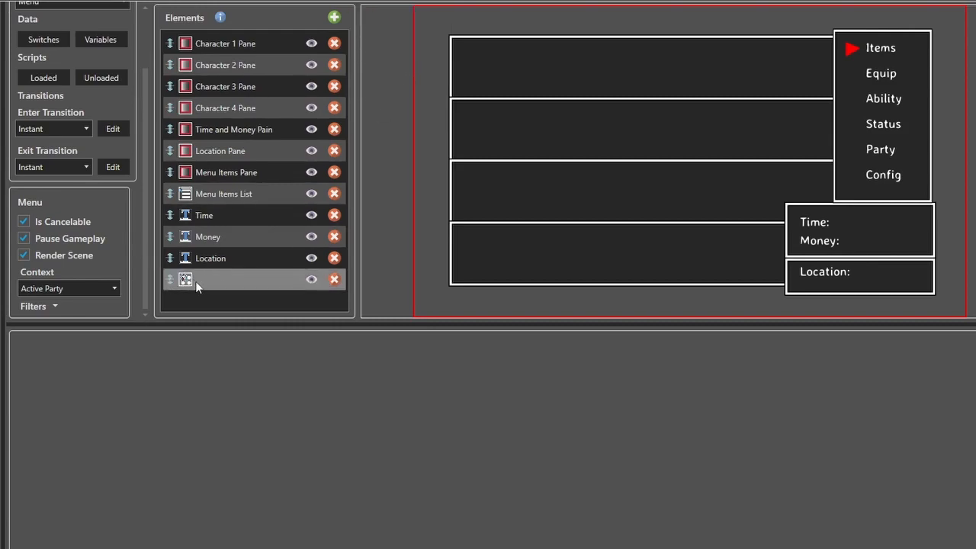
click(230, 282)
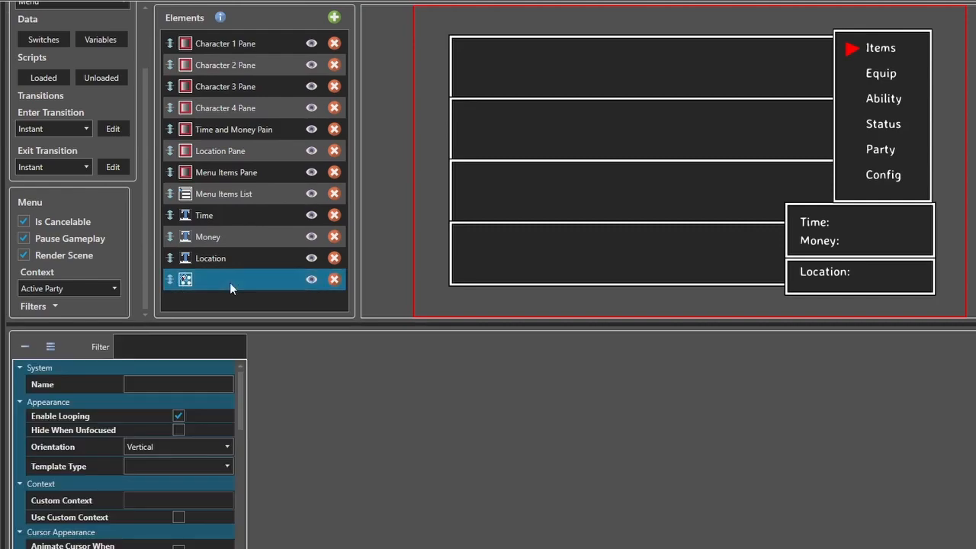
click(138, 385)
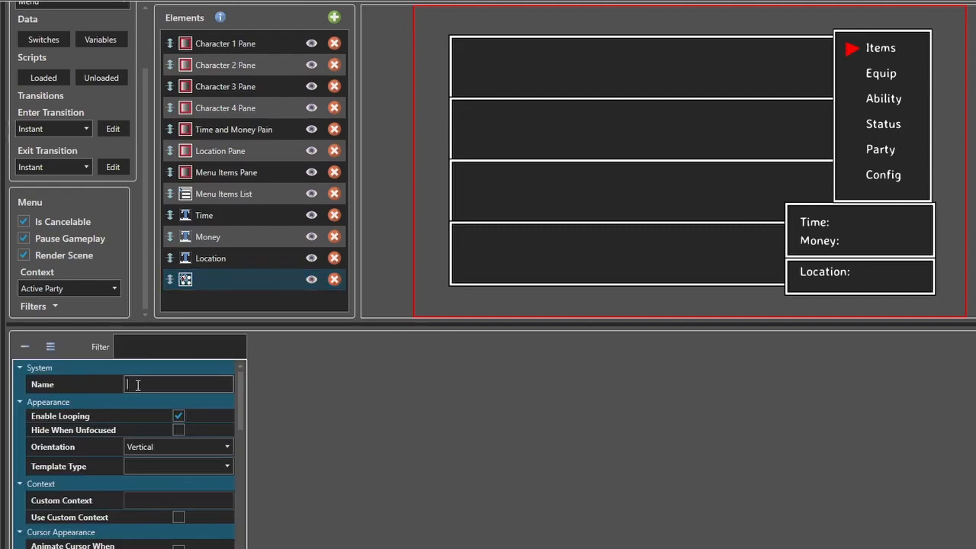
text(Character Info)
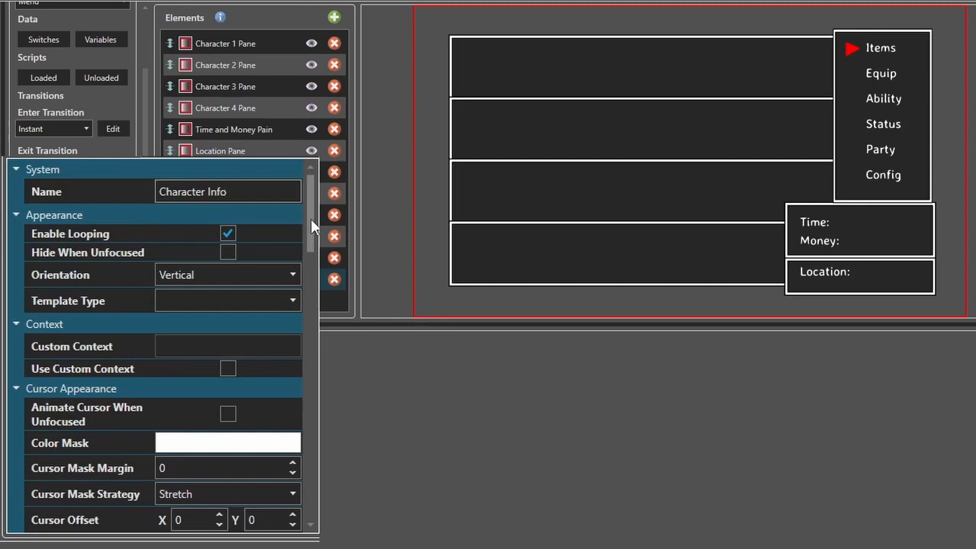
Set the Character Info list's template type to Character.
scroll(310, 218, down, 3)
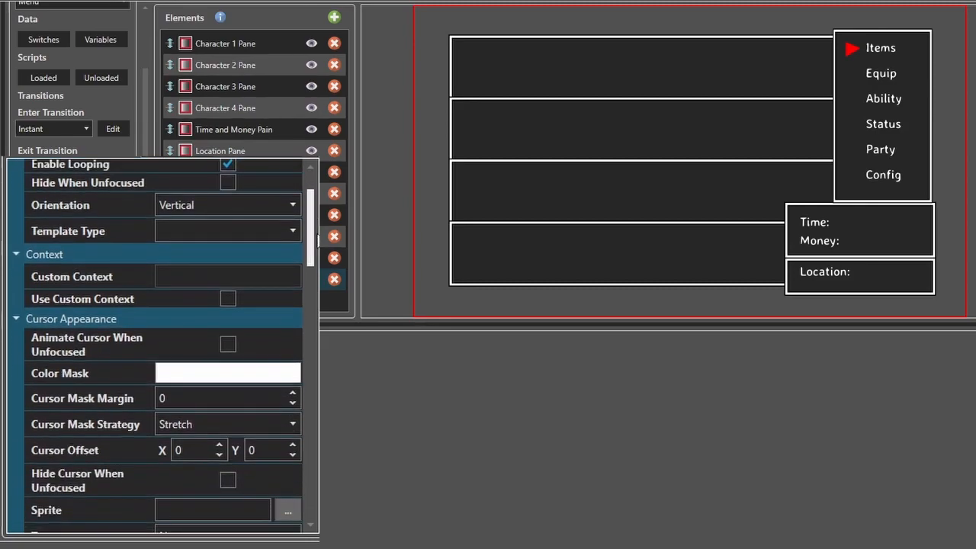
drag(317, 234, 318, 236)
scroll(246, 270, up, 3)
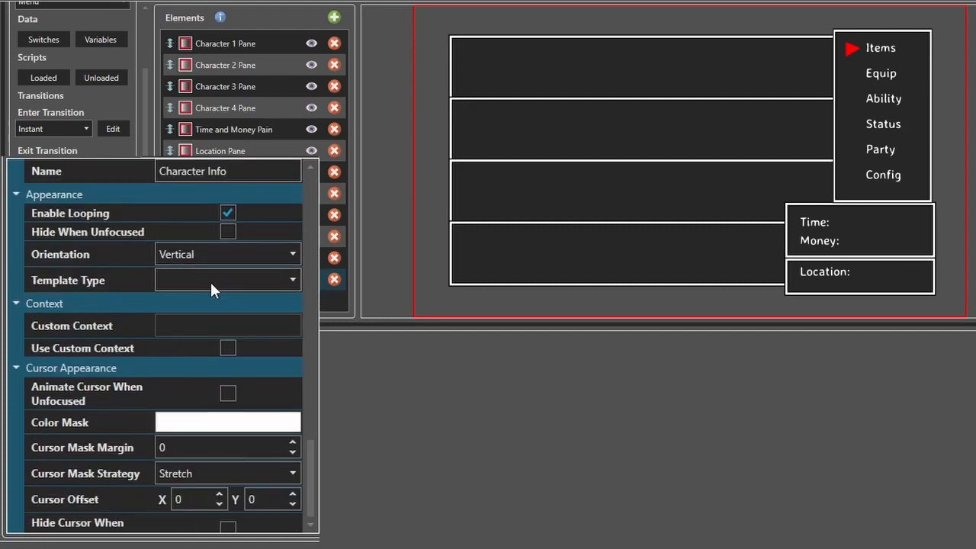
click(233, 281)
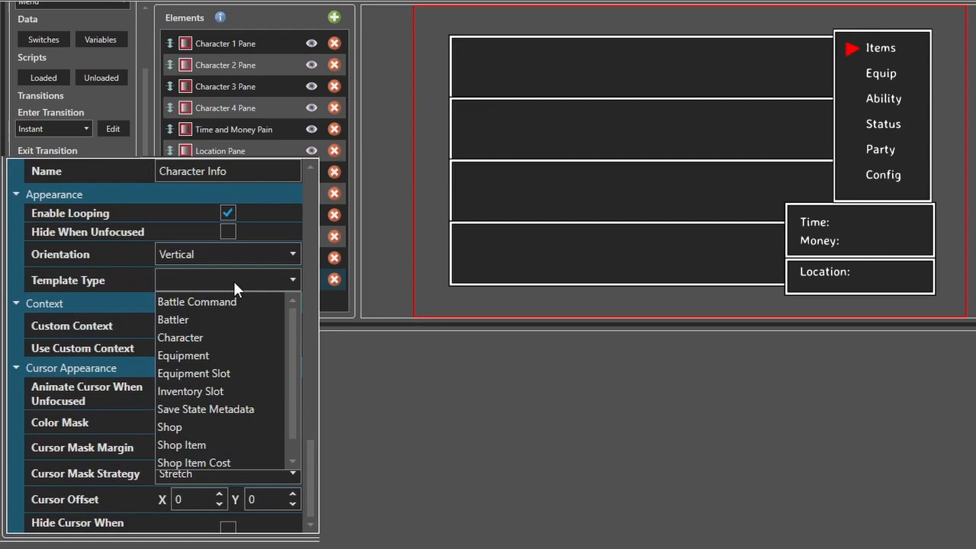
click(218, 338)
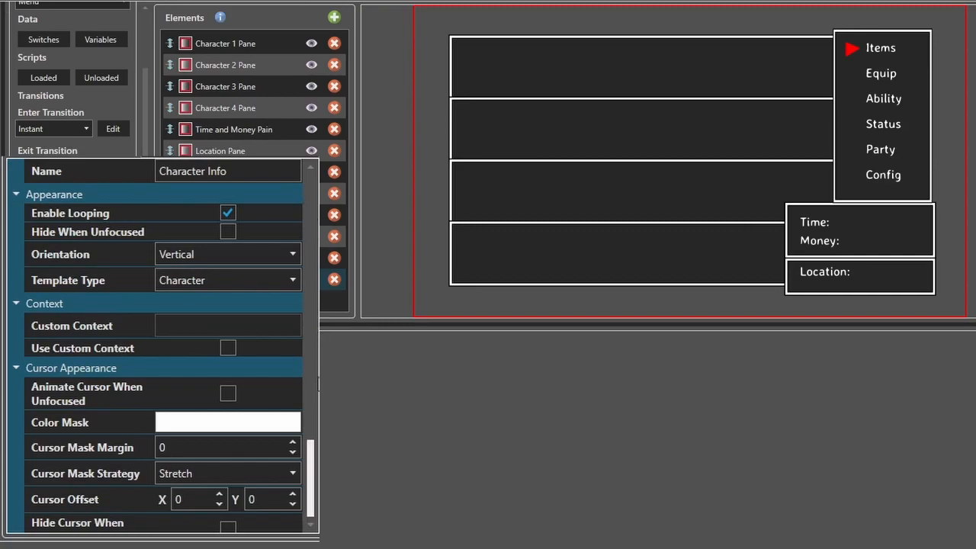
Examine the Character Info list's cursor, sound, item detail, position and script settings, collapsing the Item Disabled Effect group.
drag(312, 448, 312, 219)
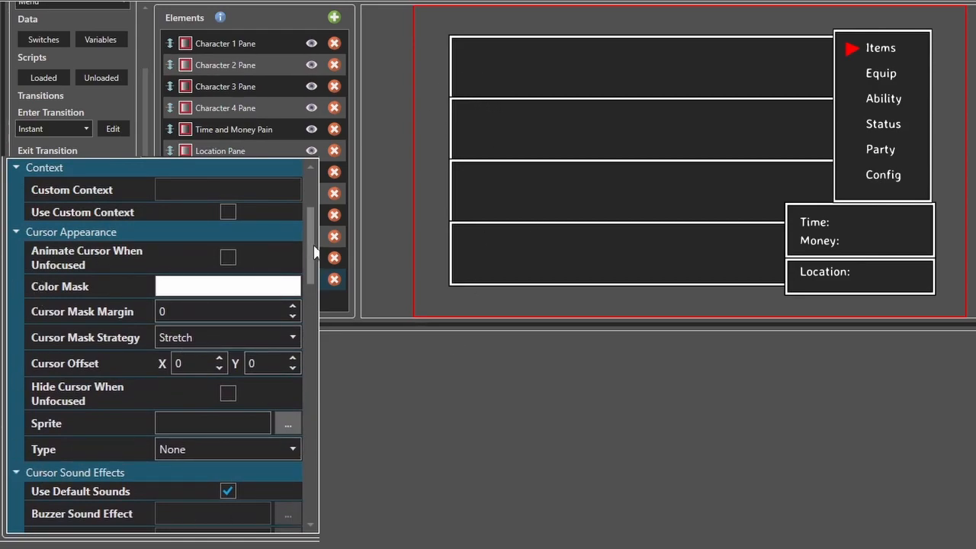
drag(310, 244, 310, 294)
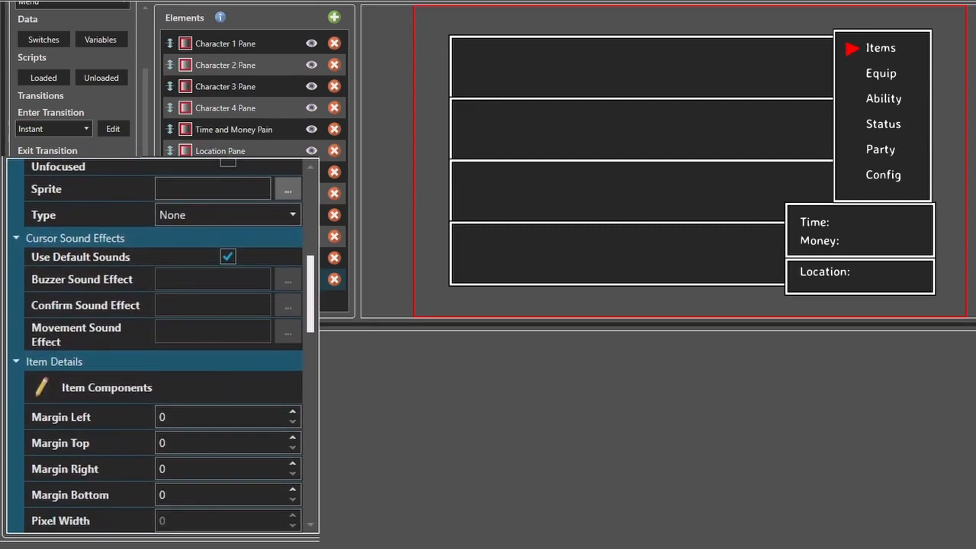
scroll(266, 219, down, 5)
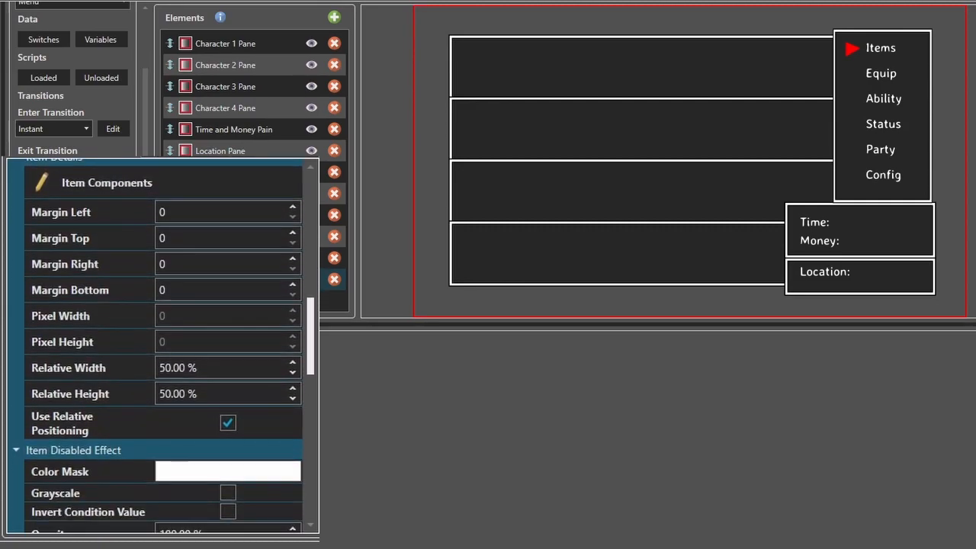
scroll(267, 219, up, 1)
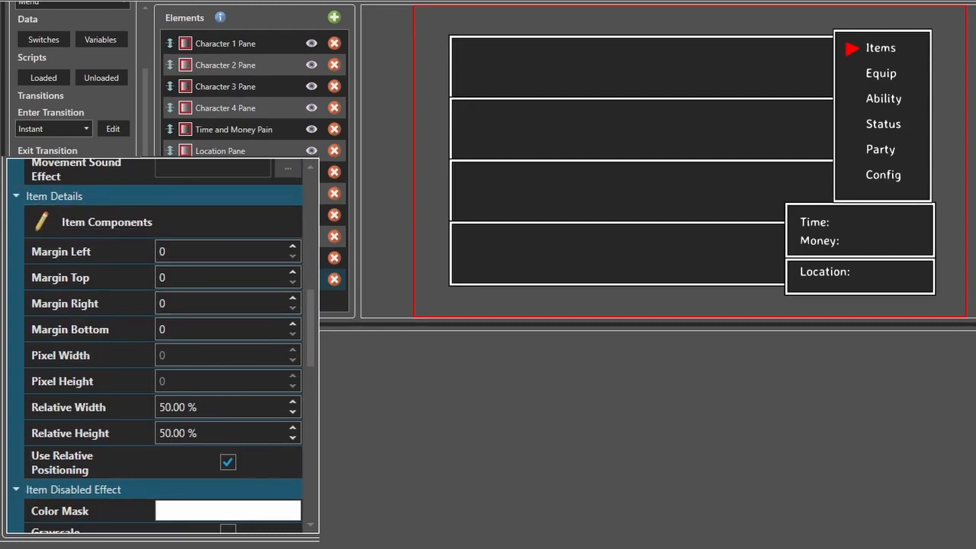
scroll(314, 347, up, 1)
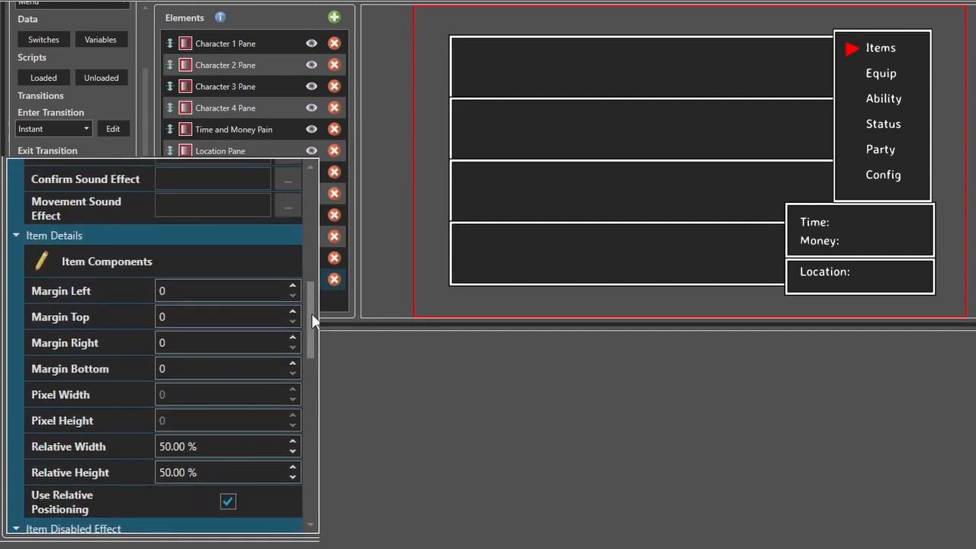
scroll(314, 320, down, 7)
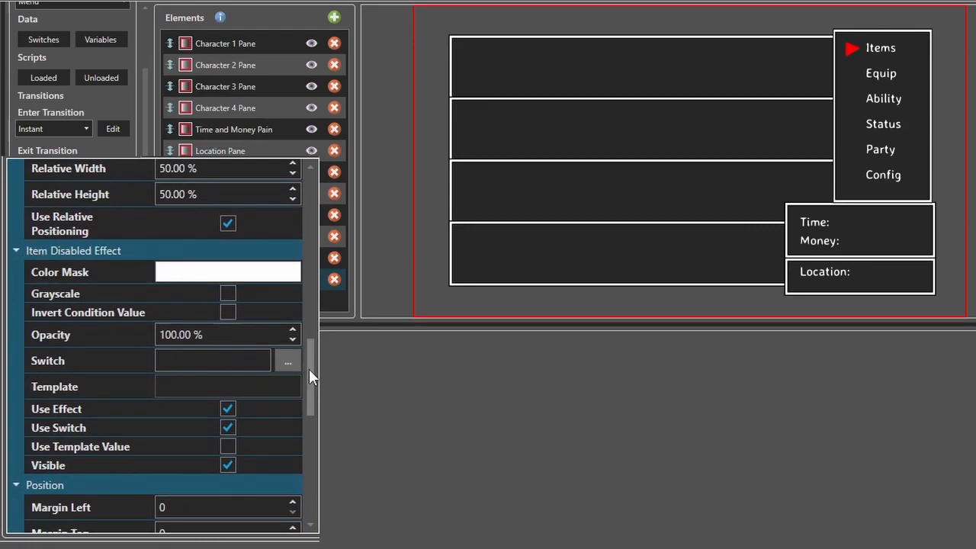
scroll(308, 368, down, 1)
click(15, 221)
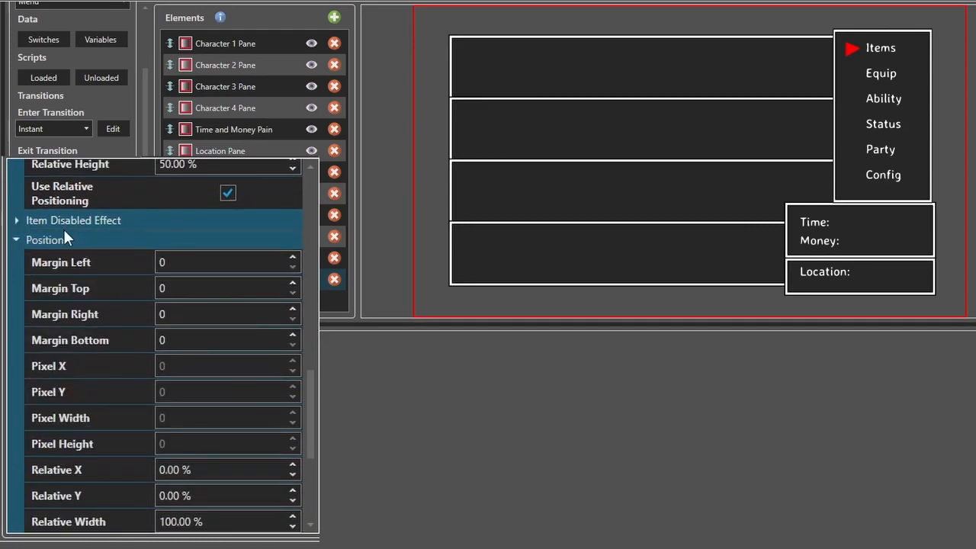
drag(311, 385, 312, 453)
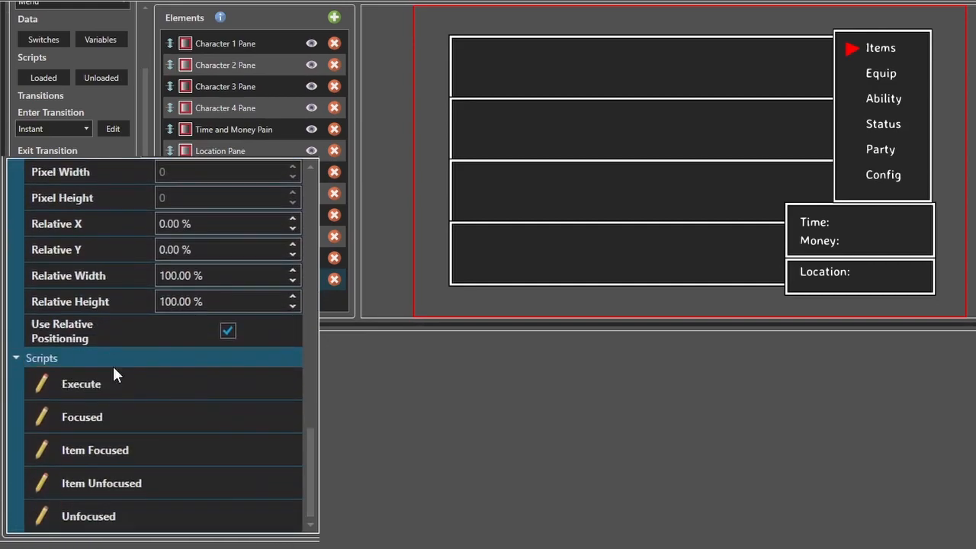
drag(310, 452, 307, 288)
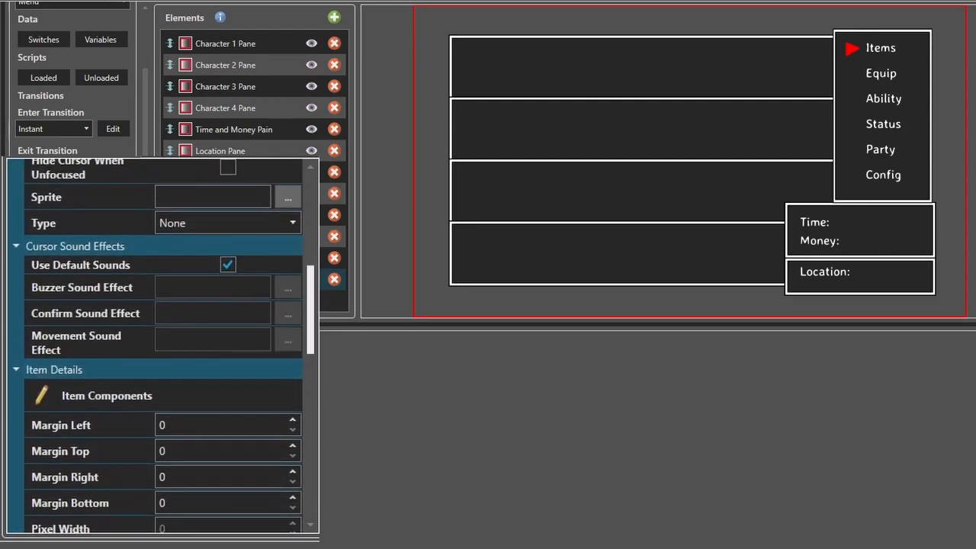
Open the Character Info list's item component editor and add a Text component to it.
scroll(307, 271, down, 5)
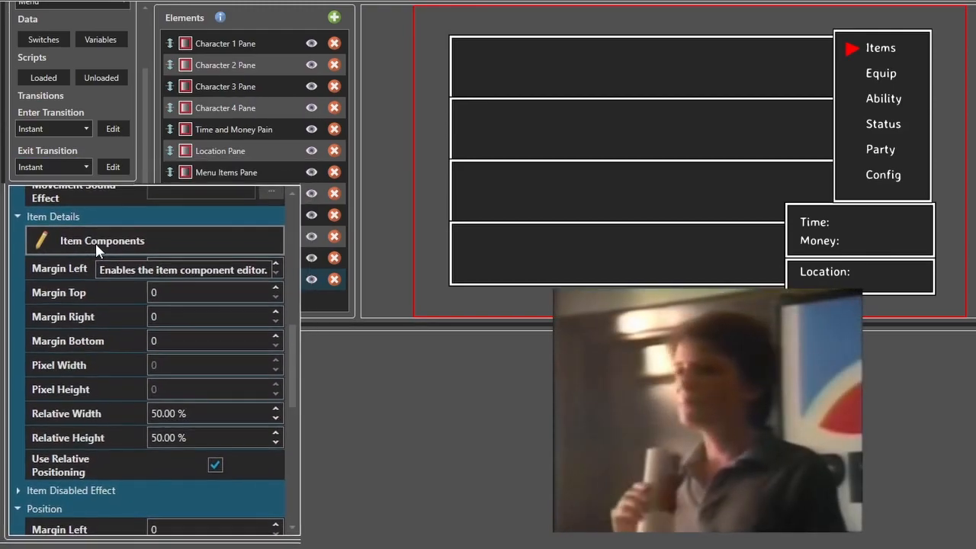
click(96, 239)
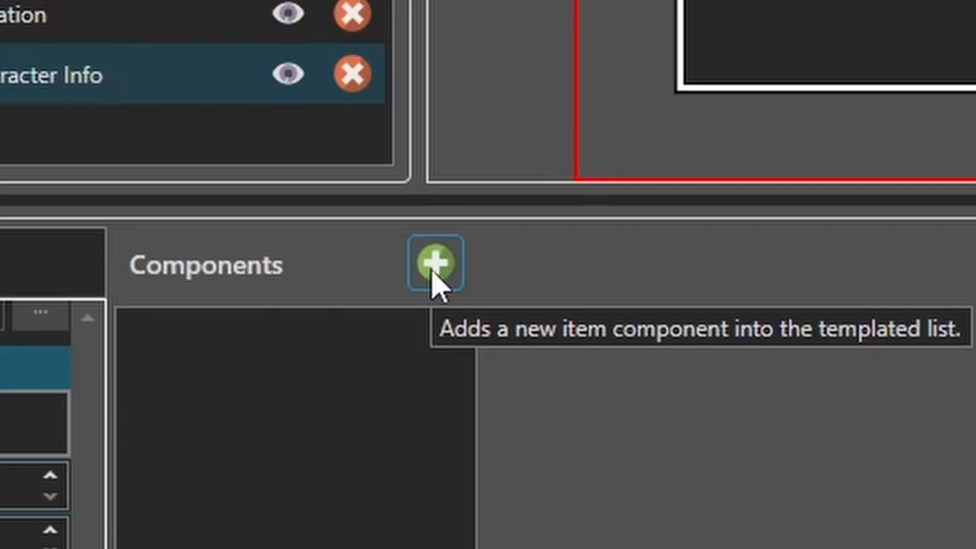
click(385, 229)
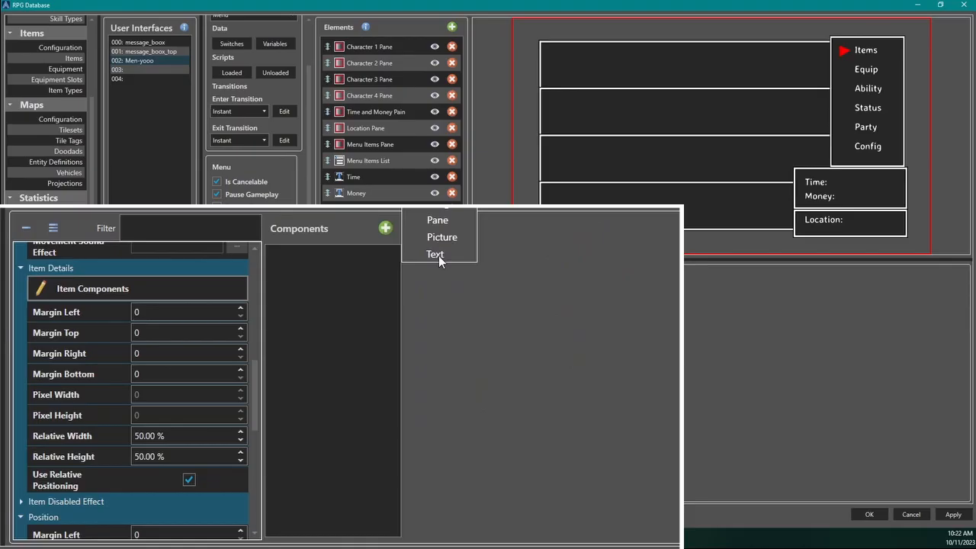
click(566, 333)
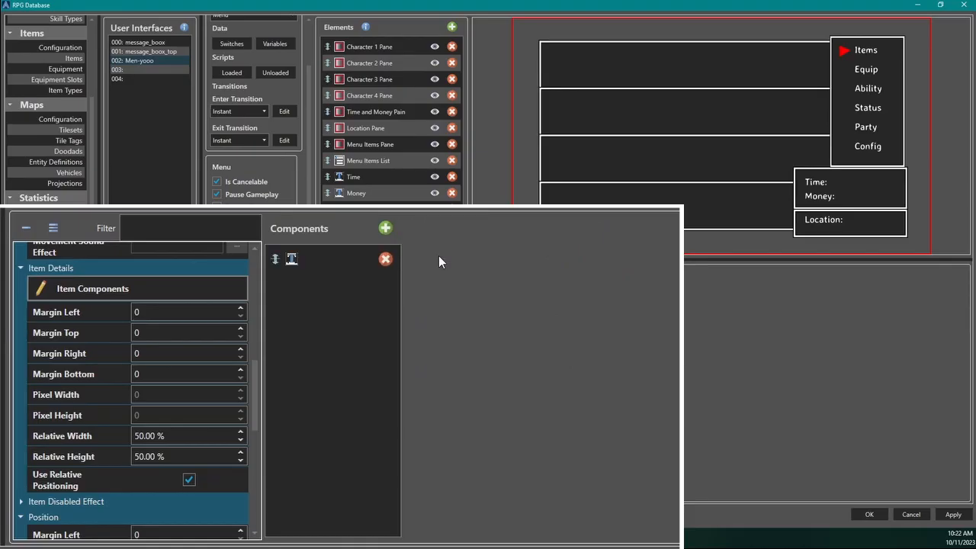
click(284, 354)
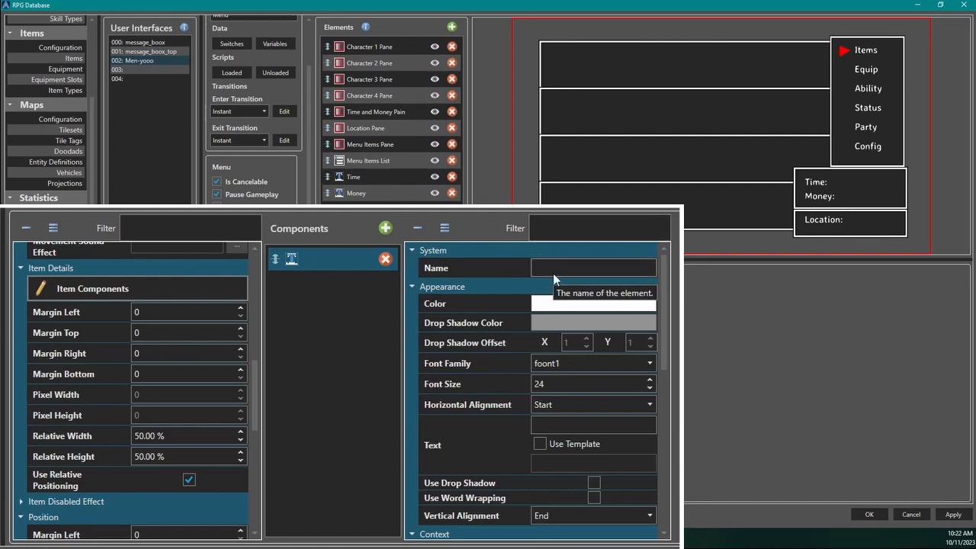
Name the new text component Char Name.
click(609, 269)
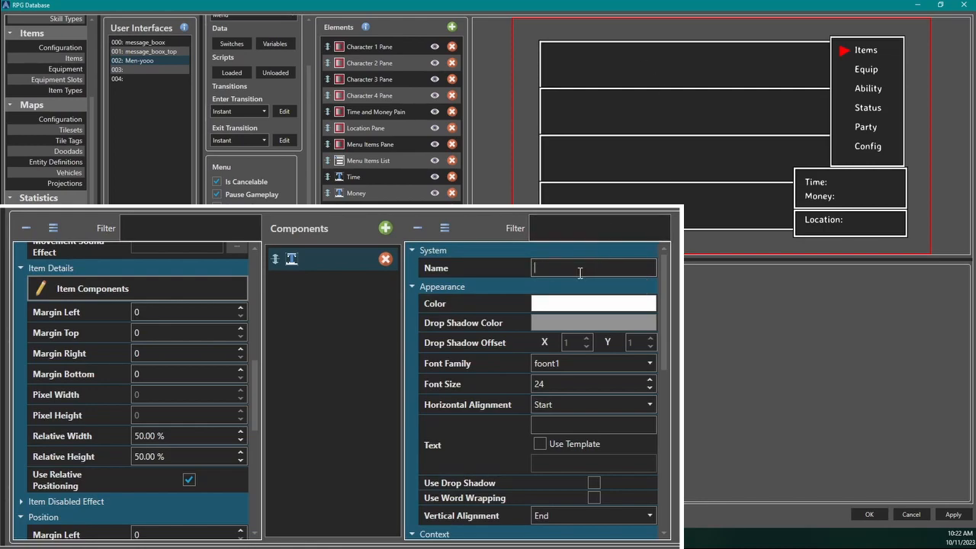
text(whatev)
key(BackSpace)
key(BackSpace)
key(BackSpace)
key(BackSpace)
key(BackSpace)
text(Name)
key(BackSpace)
key(BackSpace)
key(BackSpace)
key(BackSpace)
text(Char Nam)
Set the Char Name component's font size to 36.
click(587, 384)
double_click(586, 383)
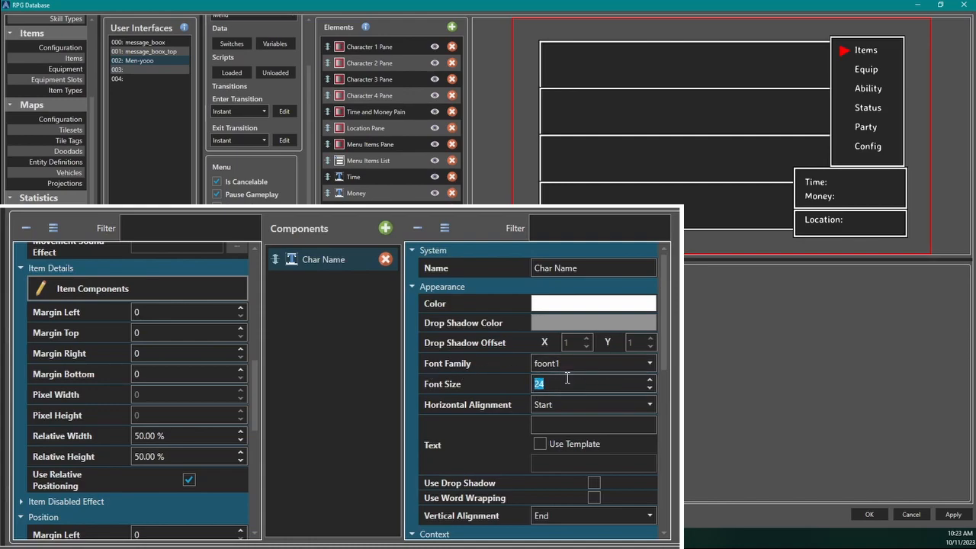
text(36)
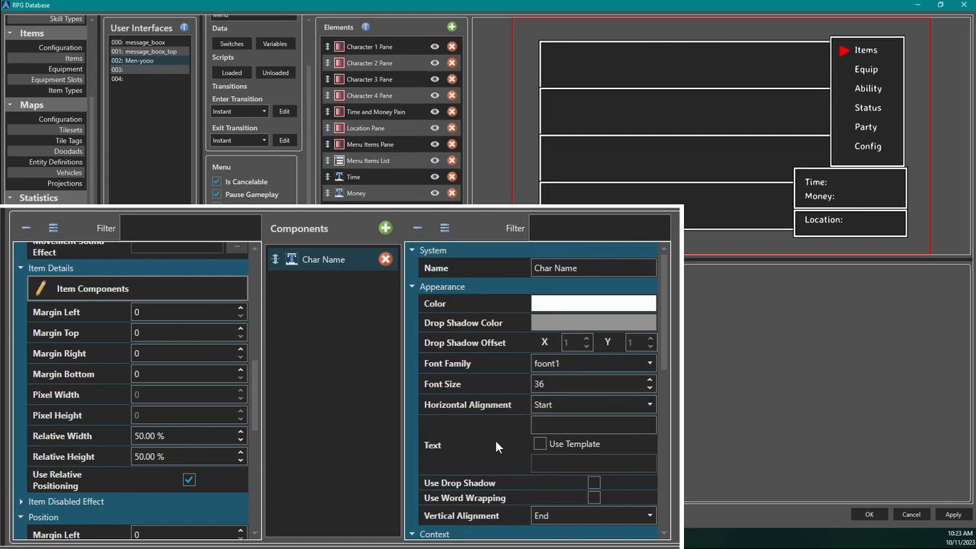
Make the Char Name text use a template and choose Name as its template value.
scroll(666, 346, down, 1)
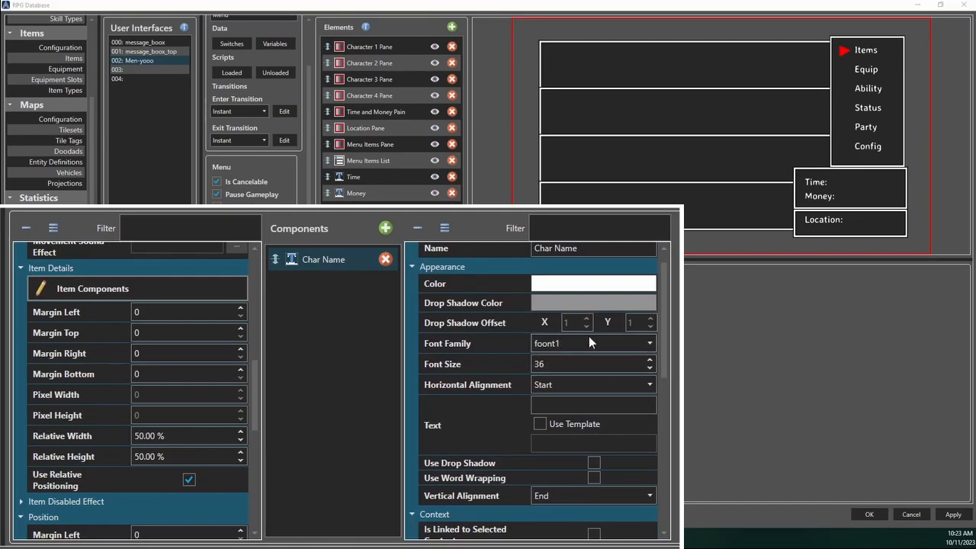
scroll(666, 357, down, 2)
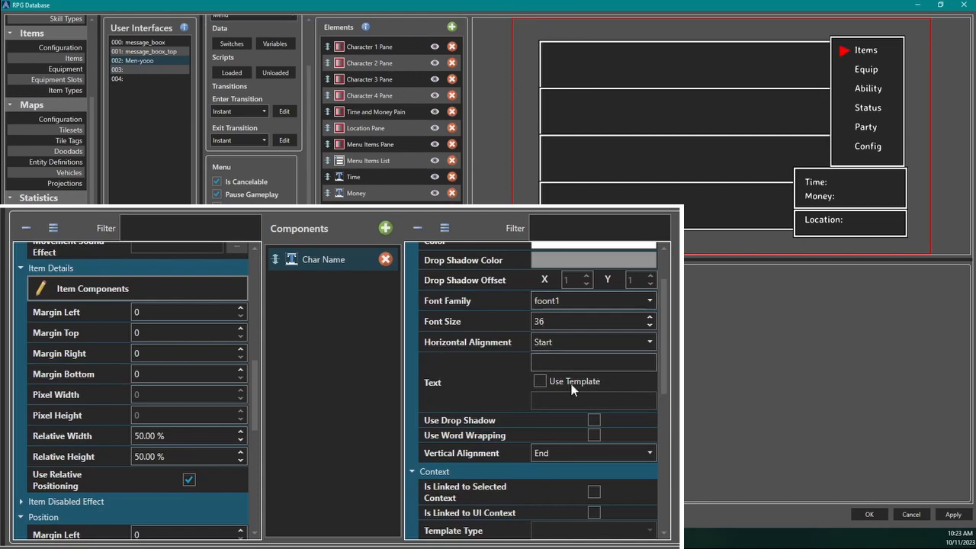
click(539, 381)
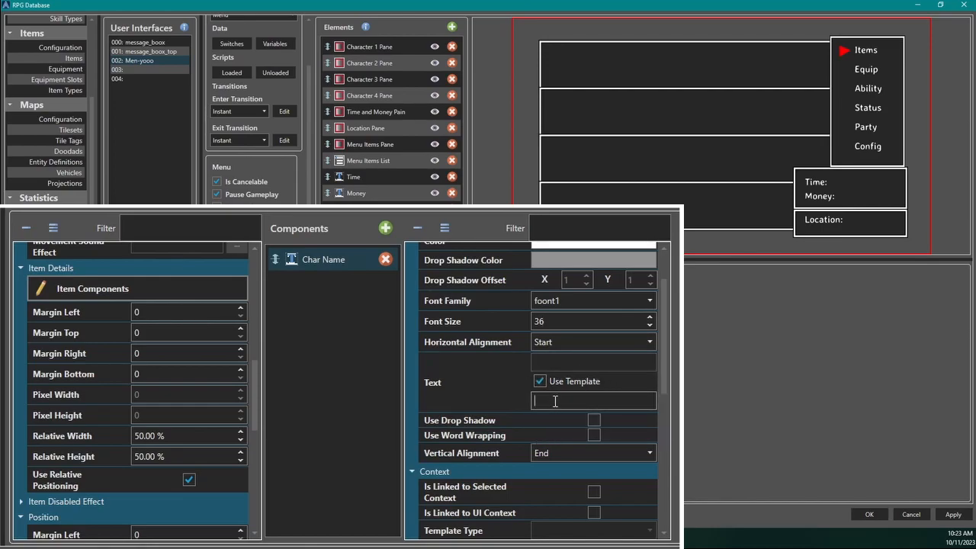
text(N)
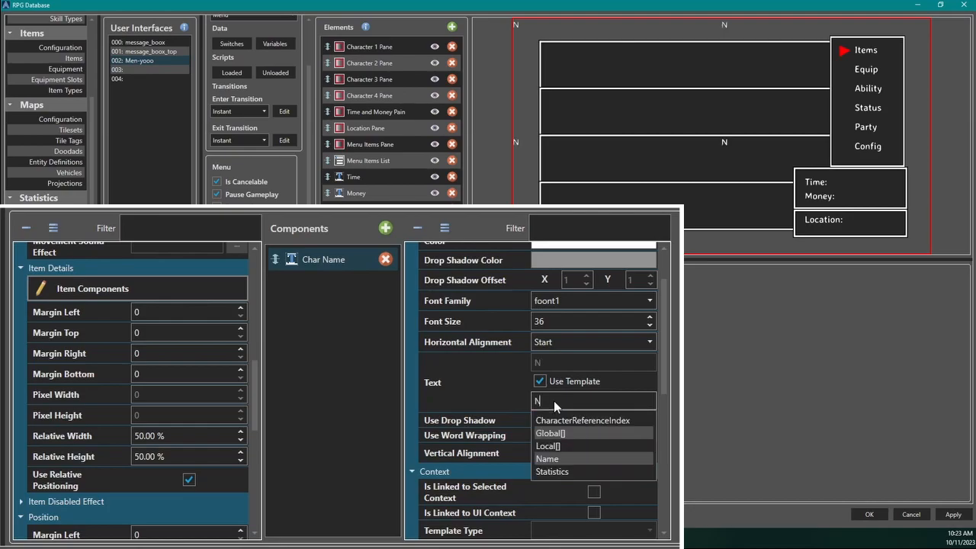
click(577, 458)
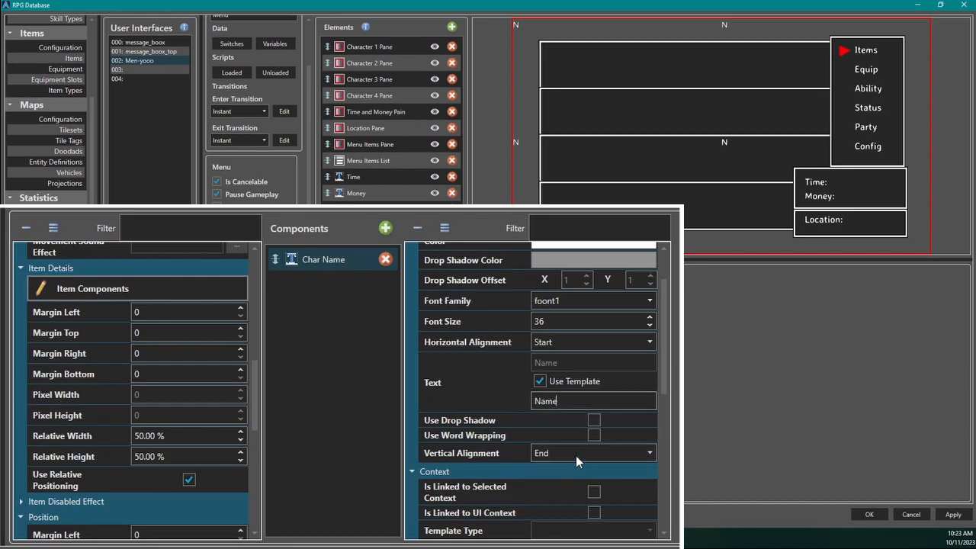
click(540, 381)
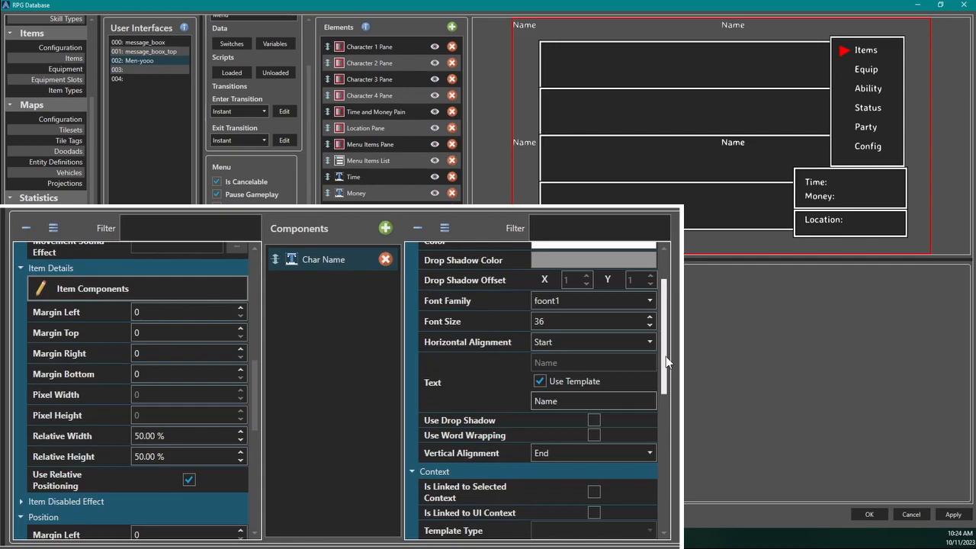
Try a drop shadow on the Char Name text.
scroll(665, 356, down, 1)
drag(666, 358, 670, 370)
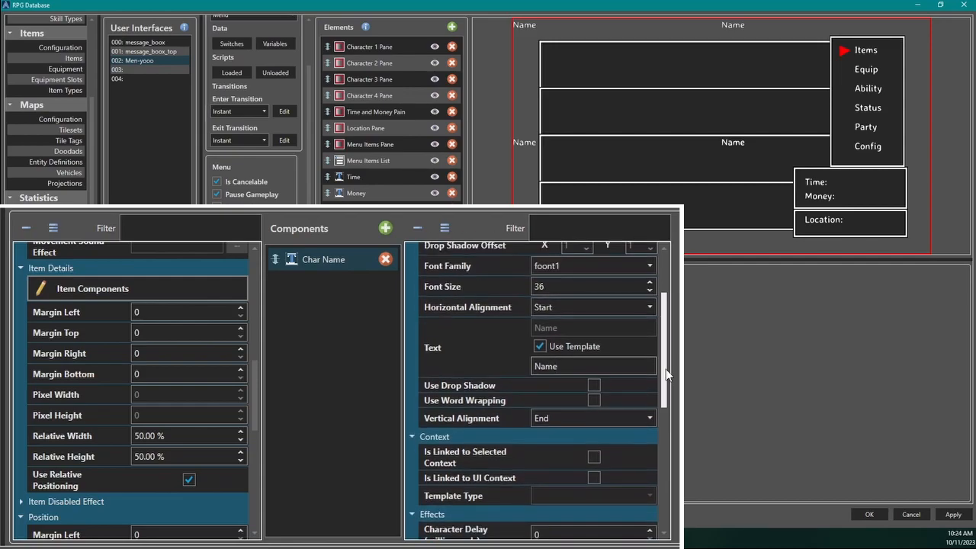
scroll(669, 371, down, 3)
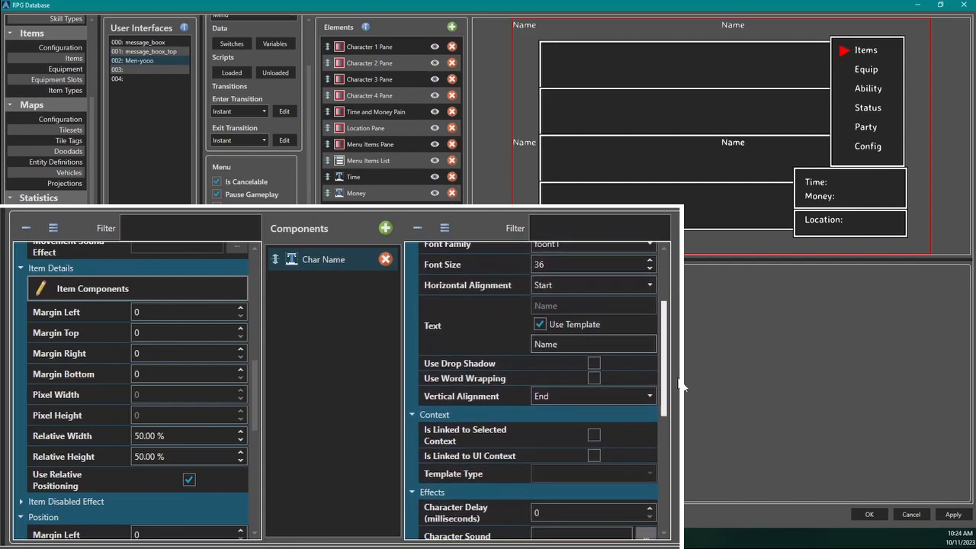
click(593, 353)
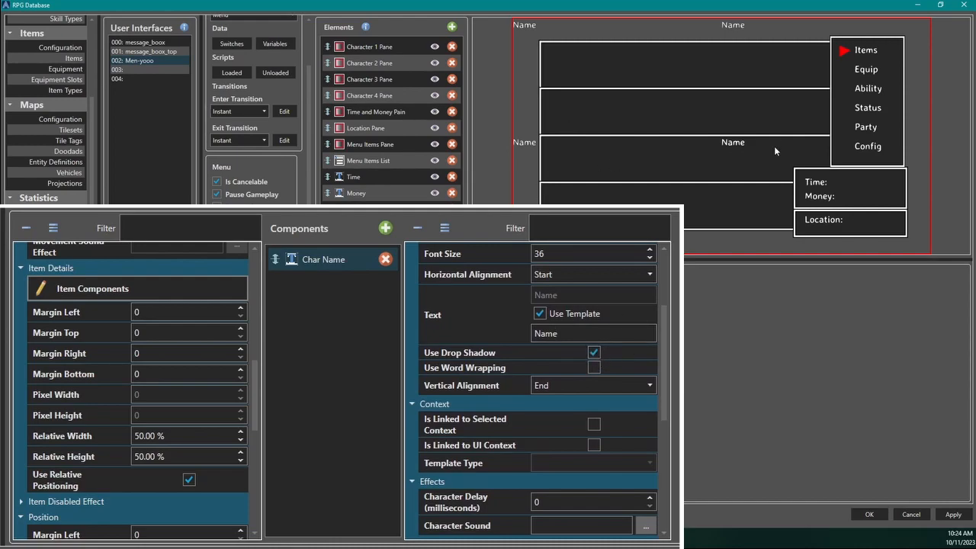
click(591, 352)
drag(664, 378, 683, 405)
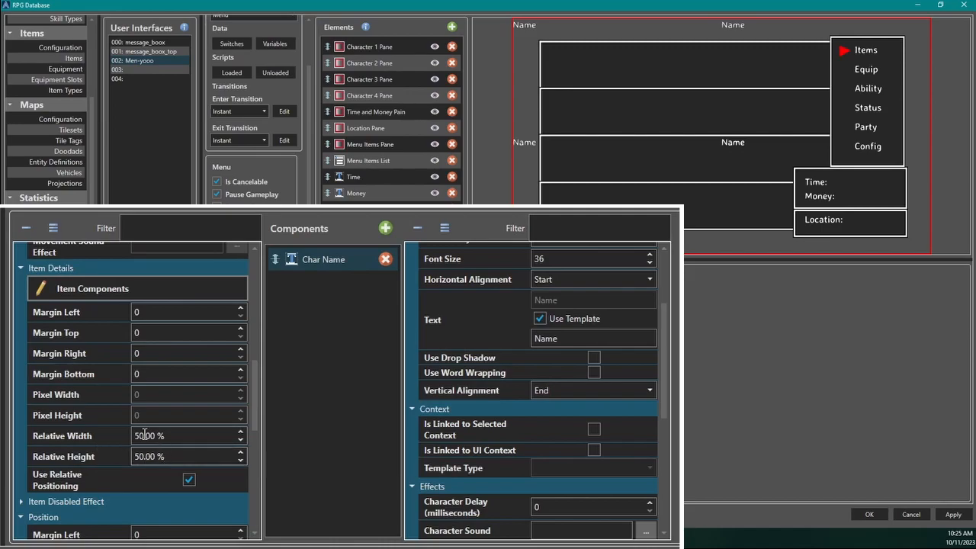
Examine the size and position settings of the Character Info list, its items and the Char Name component.
drag(254, 385, 263, 457)
scroll(106, 457, up, 3)
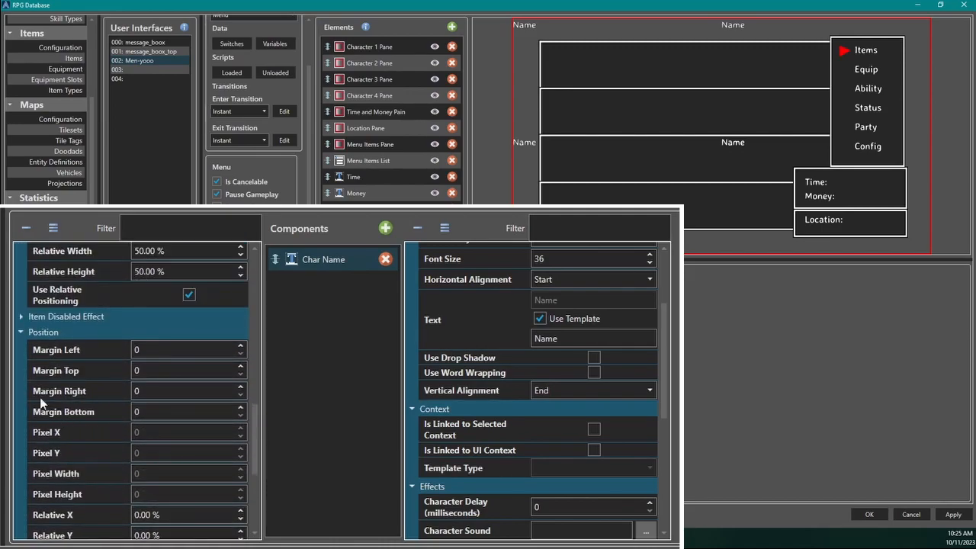
scroll(34, 343, down, 3)
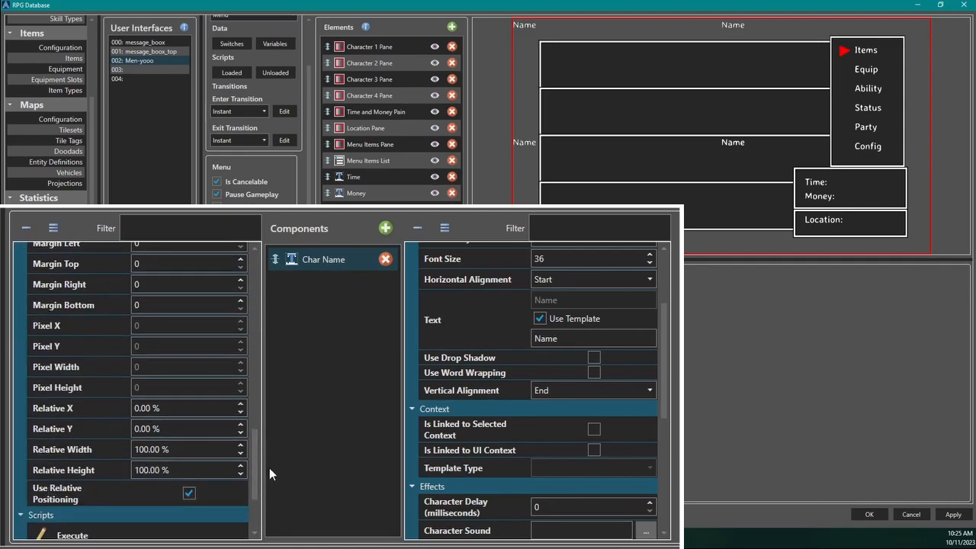
drag(662, 367, 673, 501)
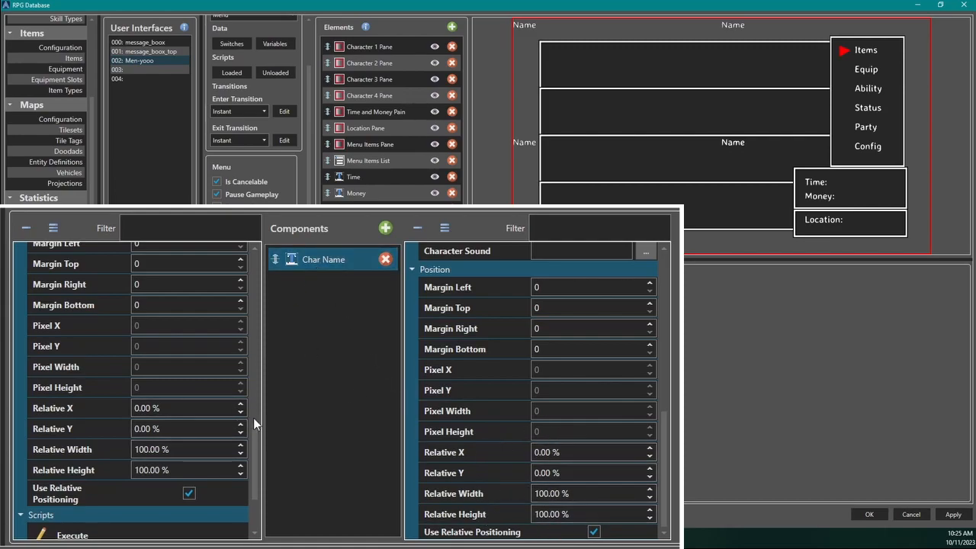
scroll(254, 424, down, 5)
scroll(255, 356, up, 10)
scroll(254, 416, down, 5)
drag(254, 415, 254, 444)
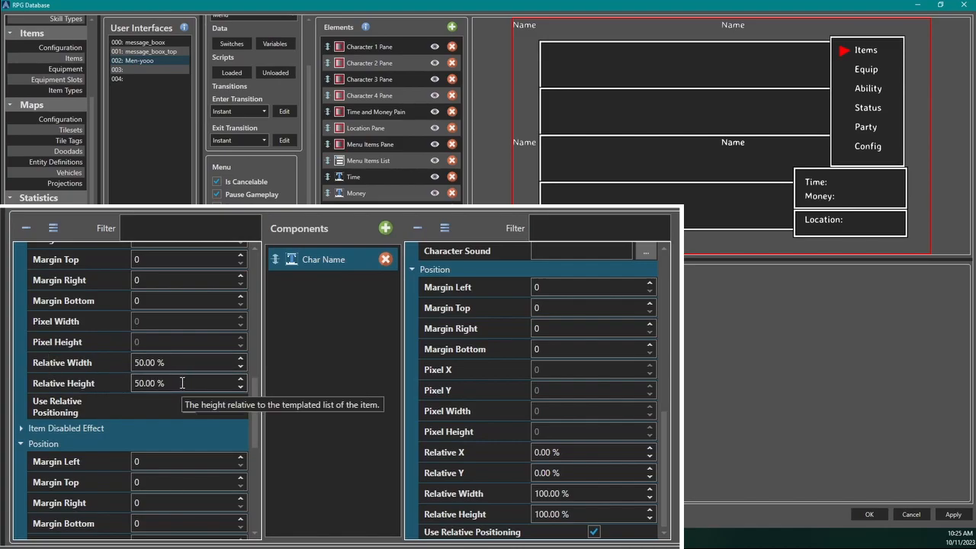
Set the relative width in the Character Info list's item details to 100%.
click(189, 406)
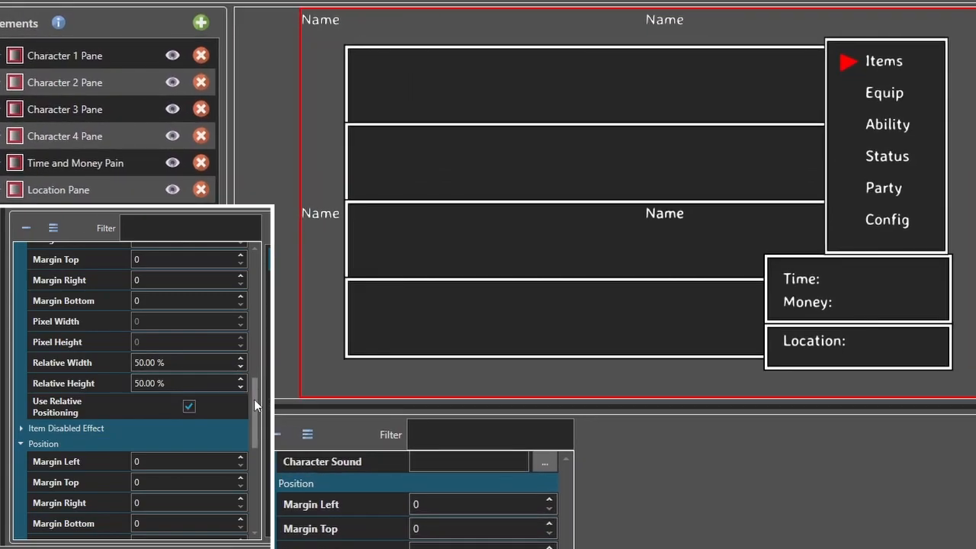
scroll(255, 400, up, 1)
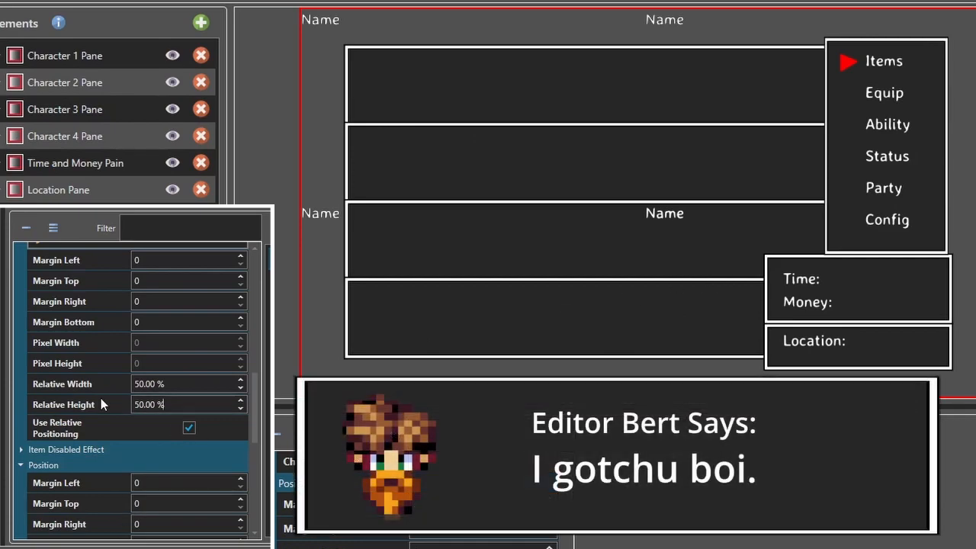
double_click(186, 385)
key(ctrl+a)
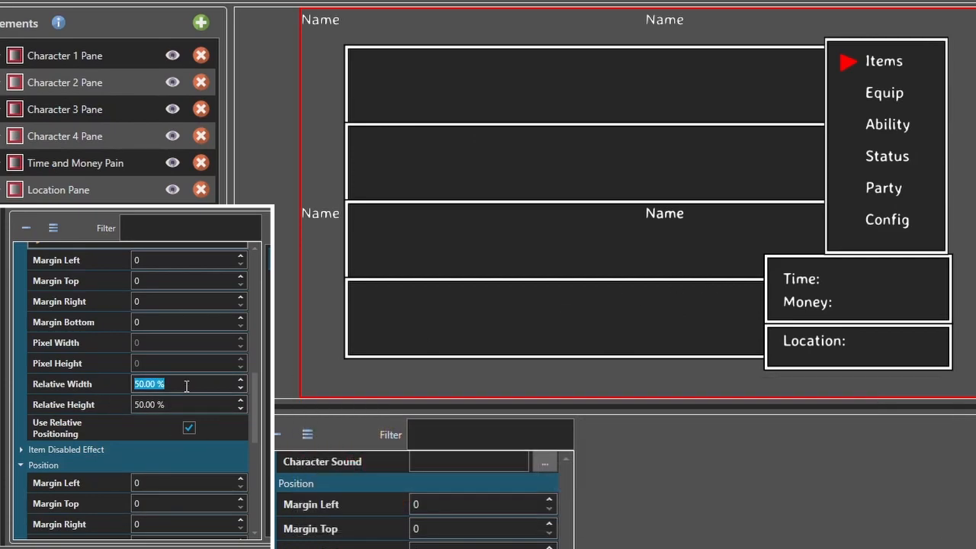
text(100)
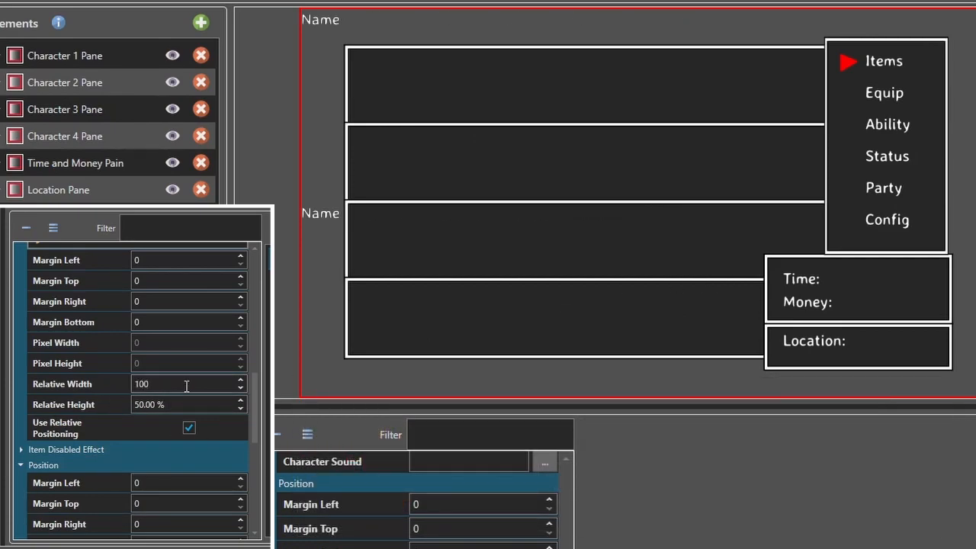
Try reducing the relative height in the Character Info list's item details to 23%.
click(181, 404)
double_click(181, 404)
key(ctrl+a)
scroll(181, 404, down, 7)
scroll(181, 404, down, 14)
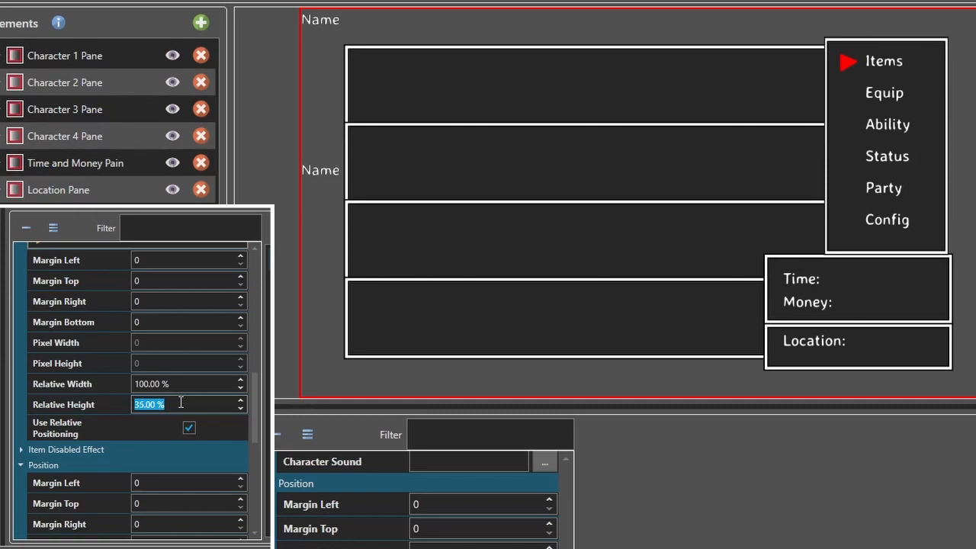
scroll(181, 404, down, 3)
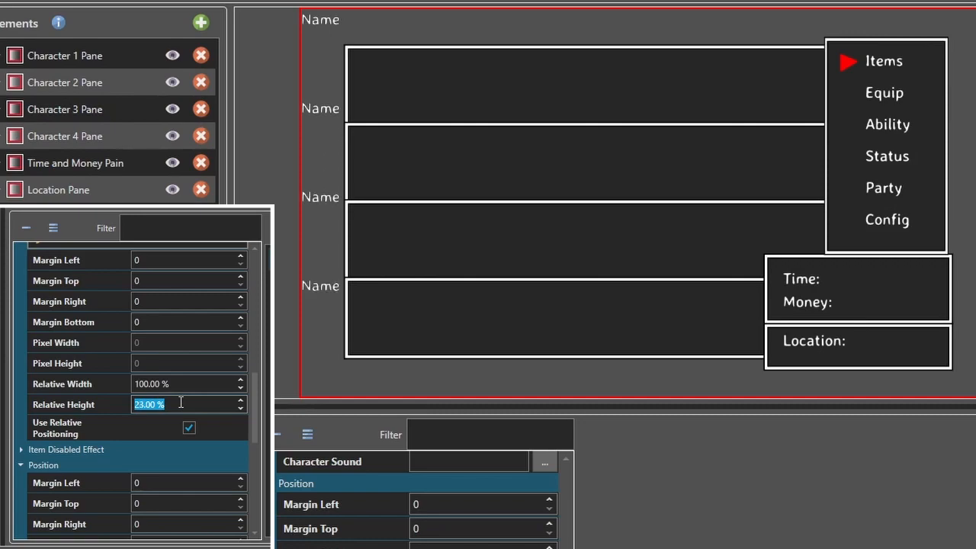
scroll(180, 404, down, 1)
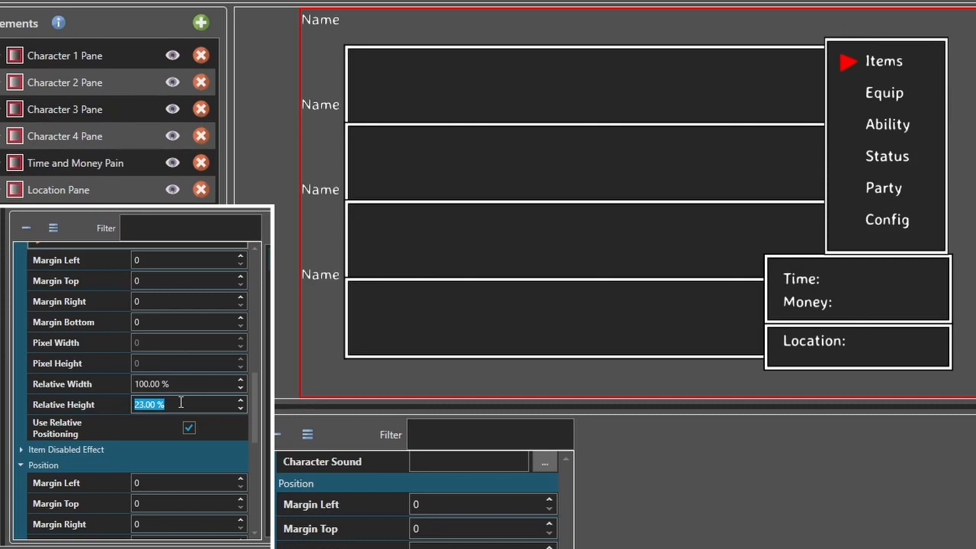
scroll(180, 404, up, 1)
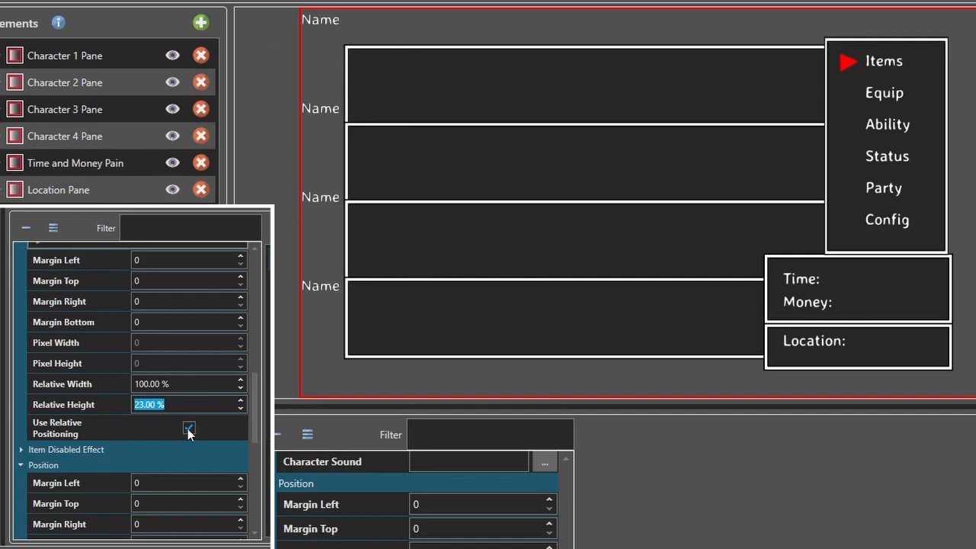
Set the relative height in the Character Info list's item details to 25%.
triple_click(184, 403)
text(25)
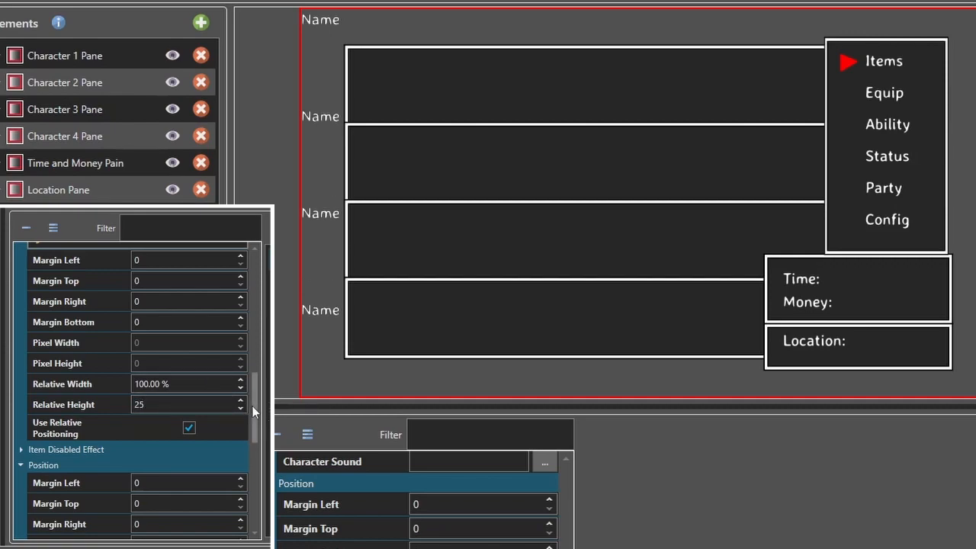
click(172, 381)
Move the Character Info list down by setting its position's Relative Y to 10%.
drag(254, 418, 257, 477)
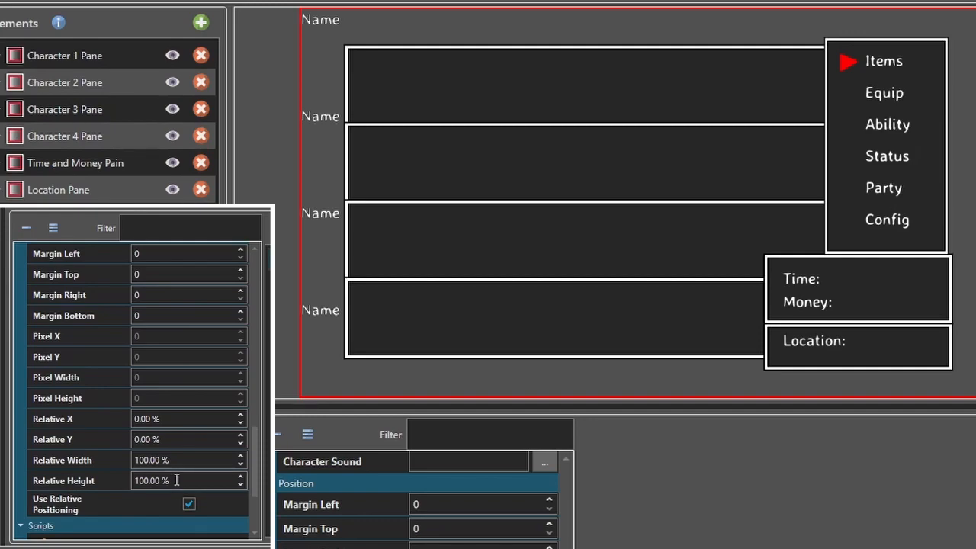
click(182, 439)
scroll(181, 439, up, 3)
scroll(181, 439, up, 5)
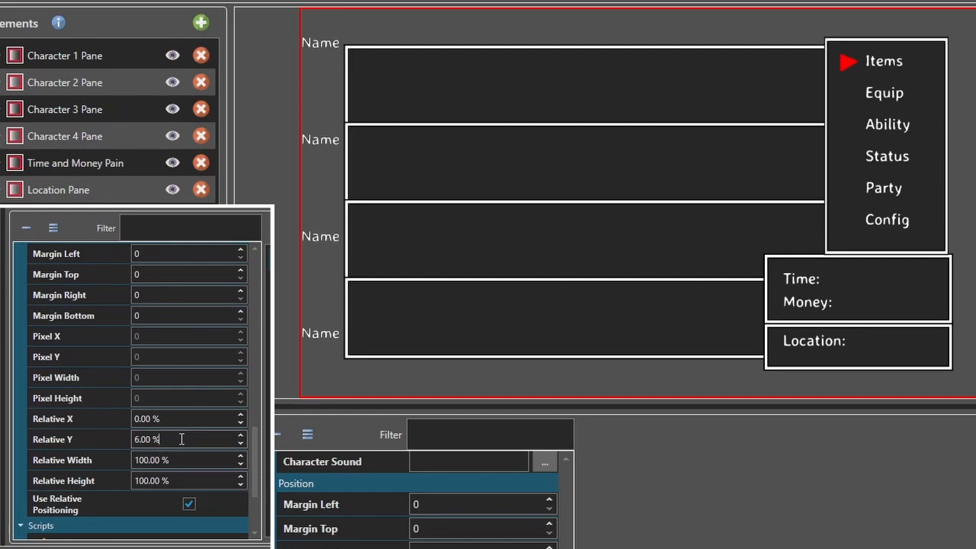
scroll(182, 439, up, 1)
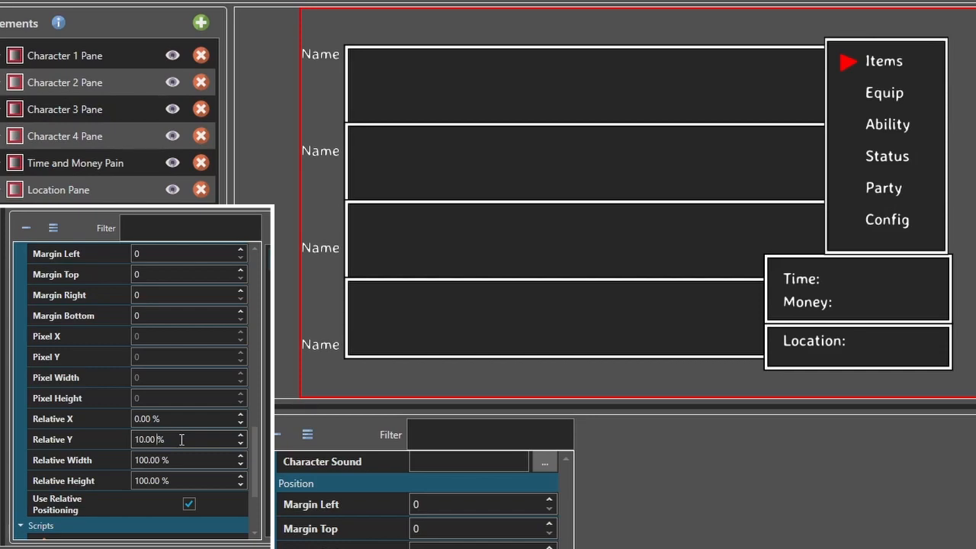
Shift the Character Info list horizontally into the character panes by setting its Relative X to 17%.
click(184, 416)
scroll(185, 416, up, 4)
scroll(184, 415, up, 13)
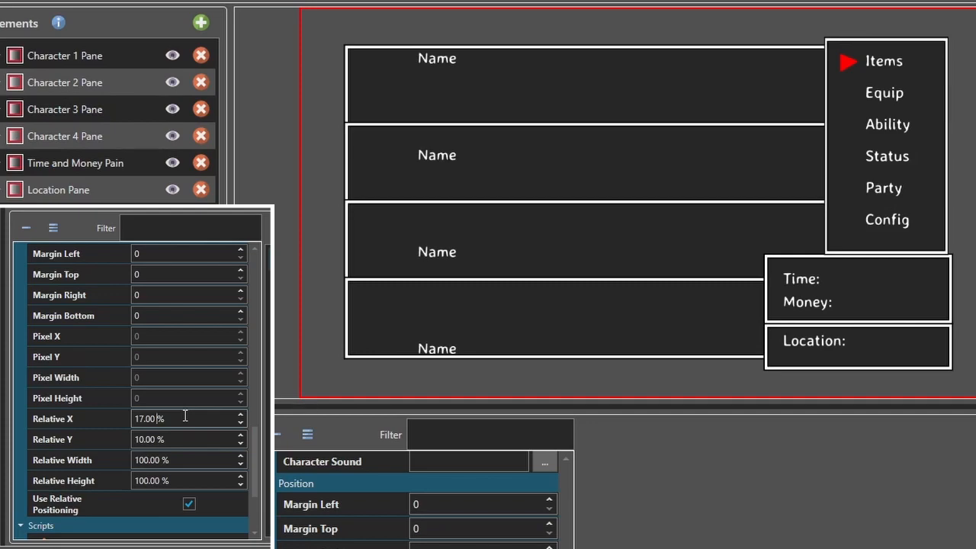
Set the Character Info list's Relative X to 20%.
scroll(184, 415, up, 3)
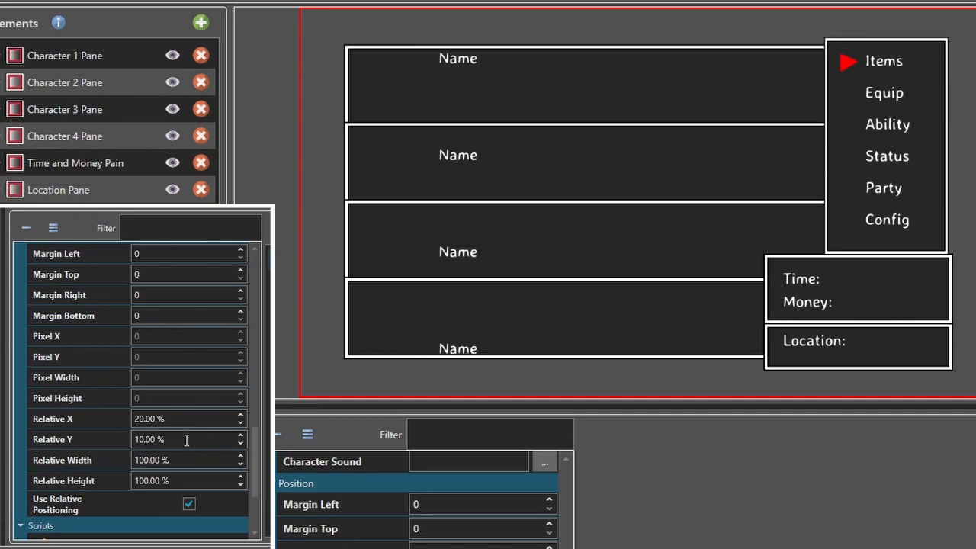
Try relative heights of 21% and 23% in the Character Info list's item details, then return to 25%.
drag(256, 460, 258, 400)
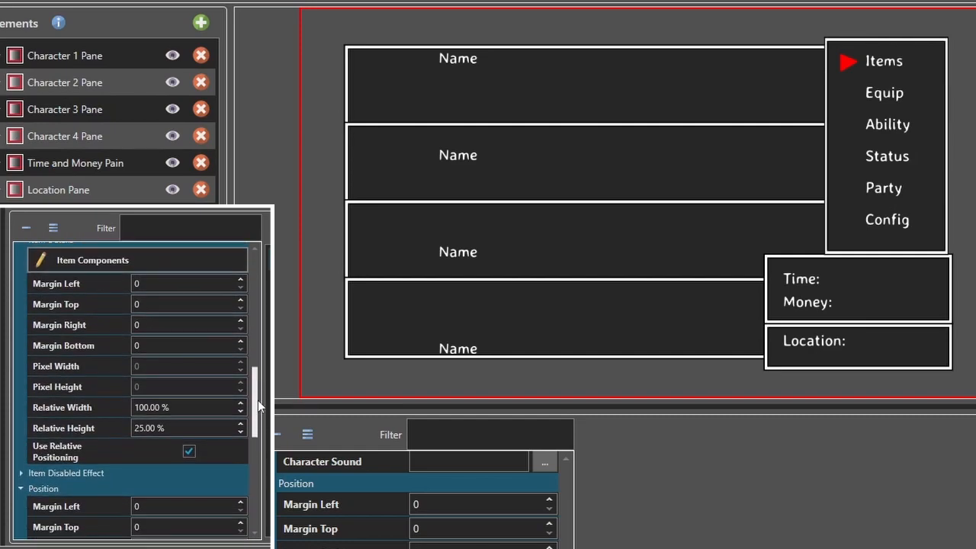
scroll(184, 425, down, 2)
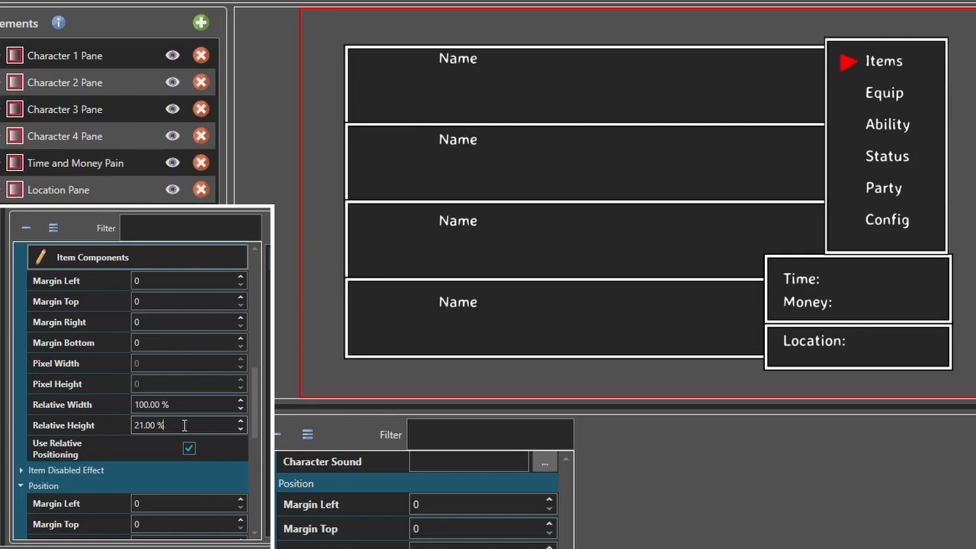
scroll(187, 424, up, 3)
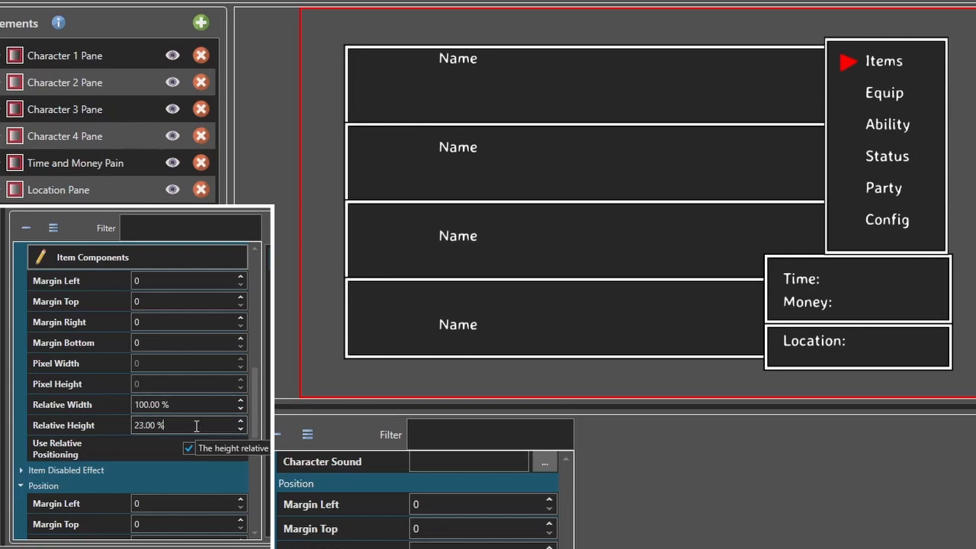
scroll(212, 422, up, 1)
Set the Relative Height in the Character Info list's position settings to 80% so the rows match the panes.
scroll(249, 485, down, 10)
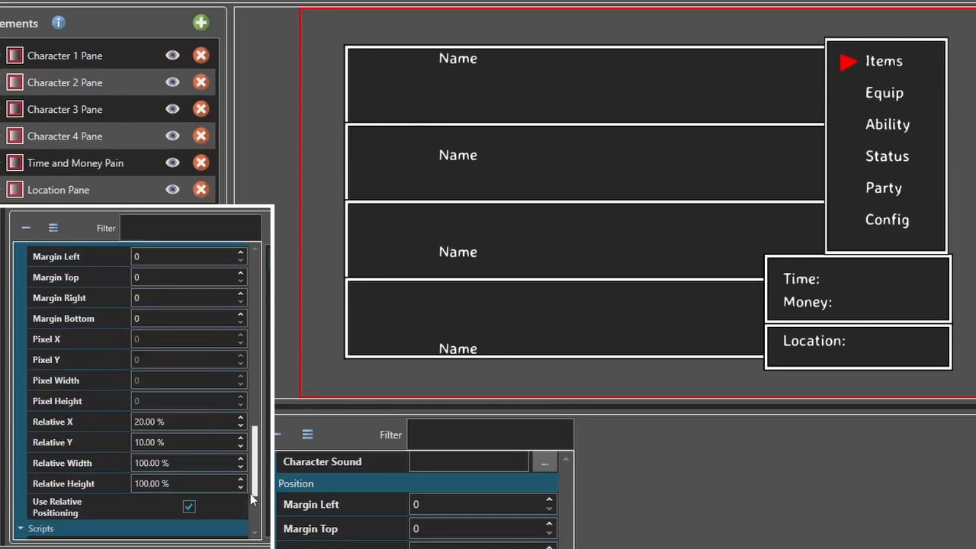
scroll(189, 356, down, 9)
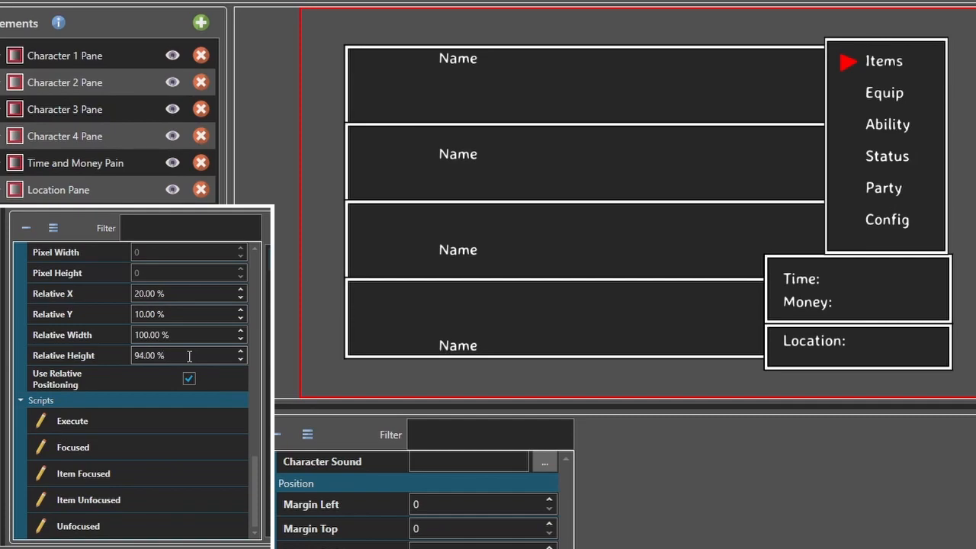
scroll(189, 356, down, 7)
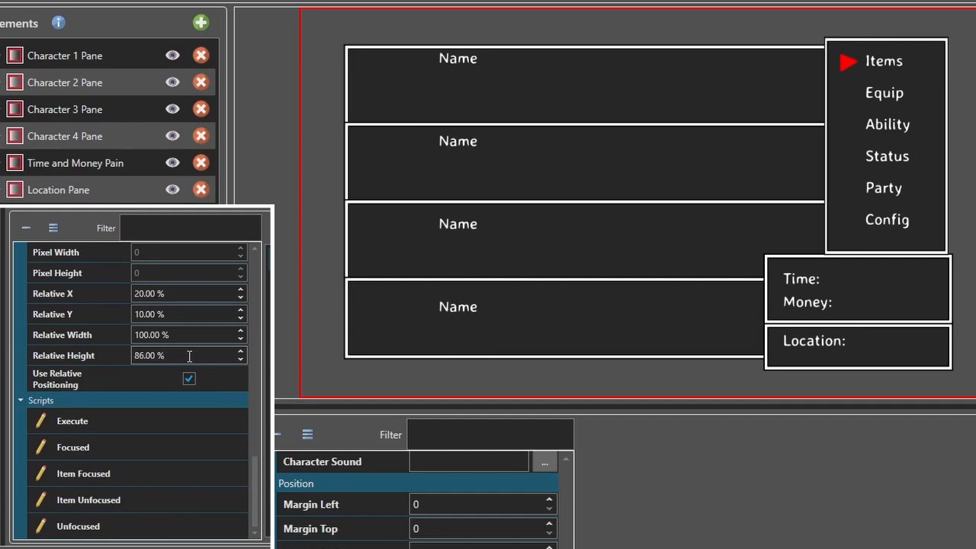
scroll(189, 356, down, 4)
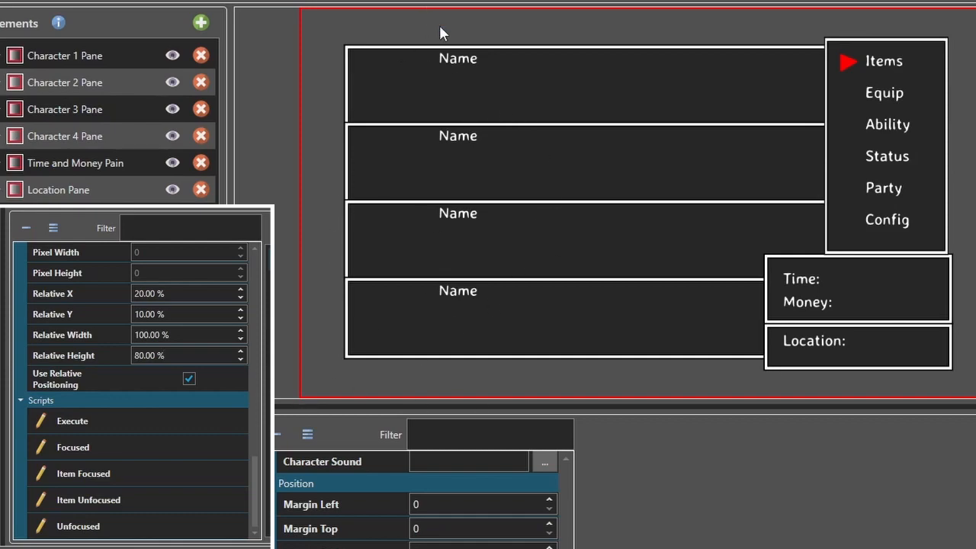
click(210, 353)
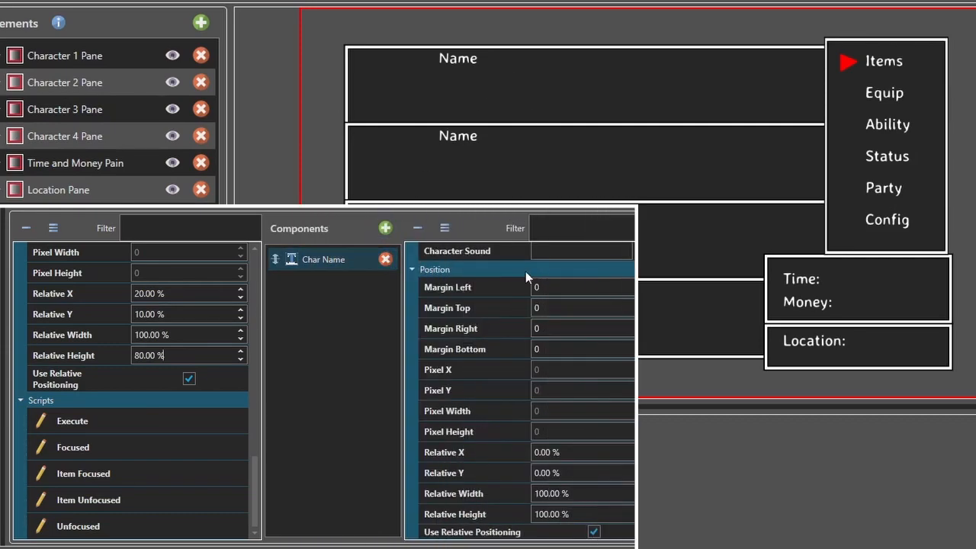
Add a second text component to the list's item components and name it Level Label.
click(386, 229)
click(434, 254)
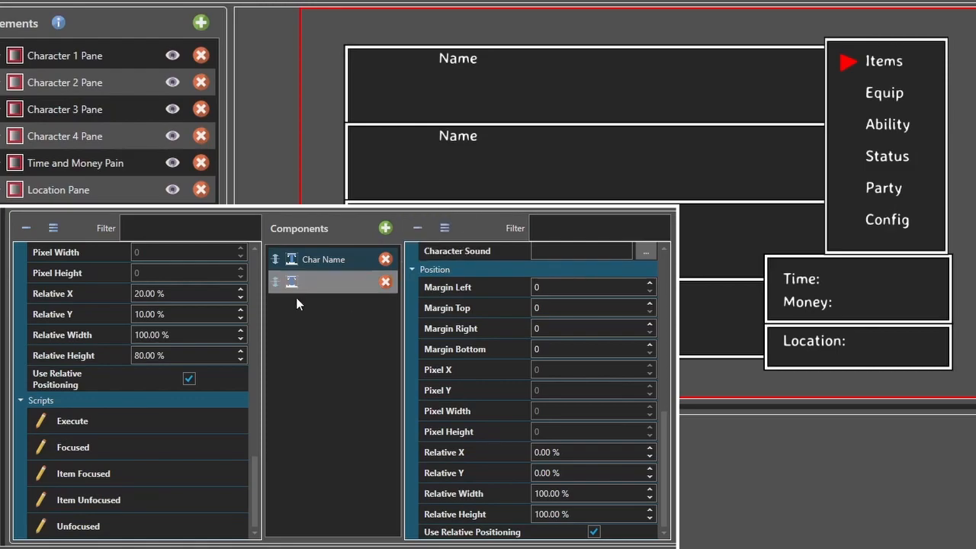
click(313, 282)
click(573, 268)
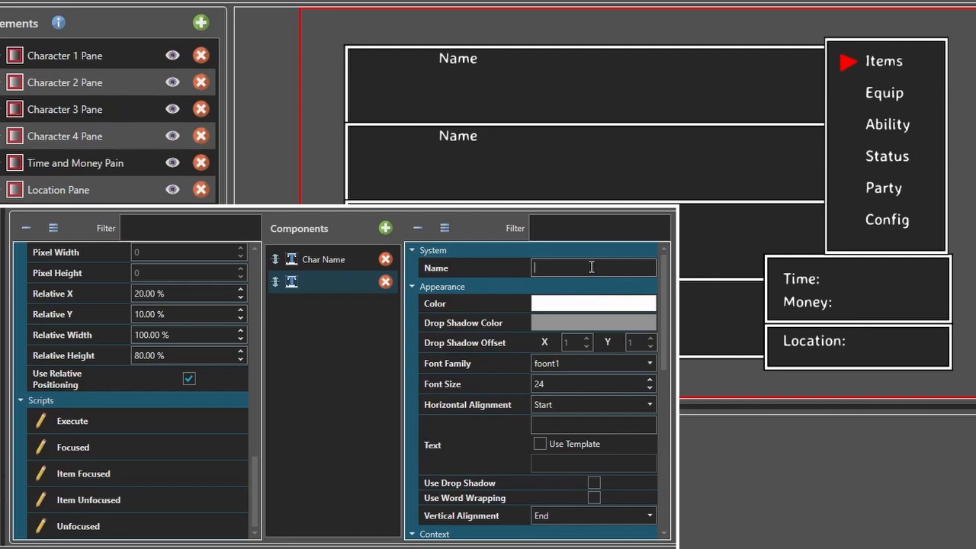
text(Level)
text(Label)
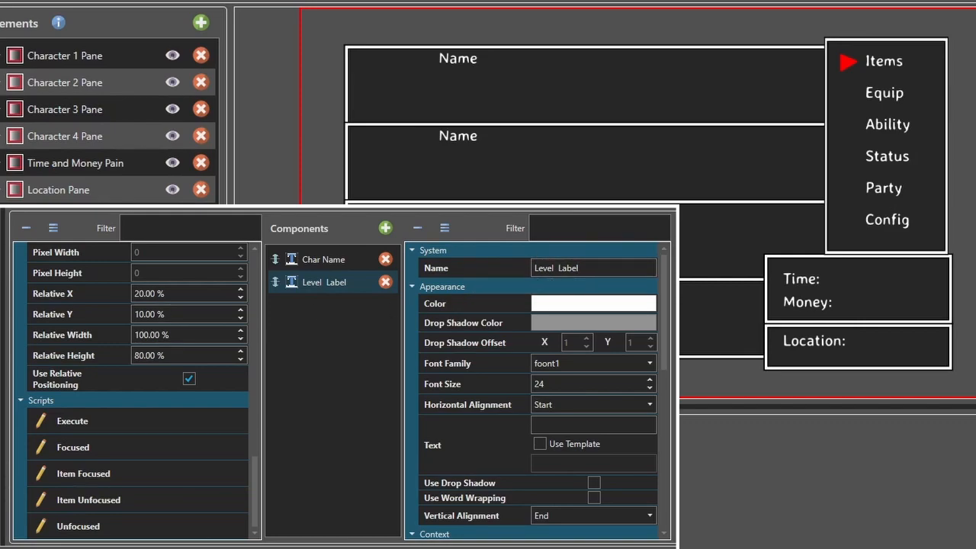
Give the Level Label a font size of 36 and the text "LVL:", leaving the template option off.
click(573, 383)
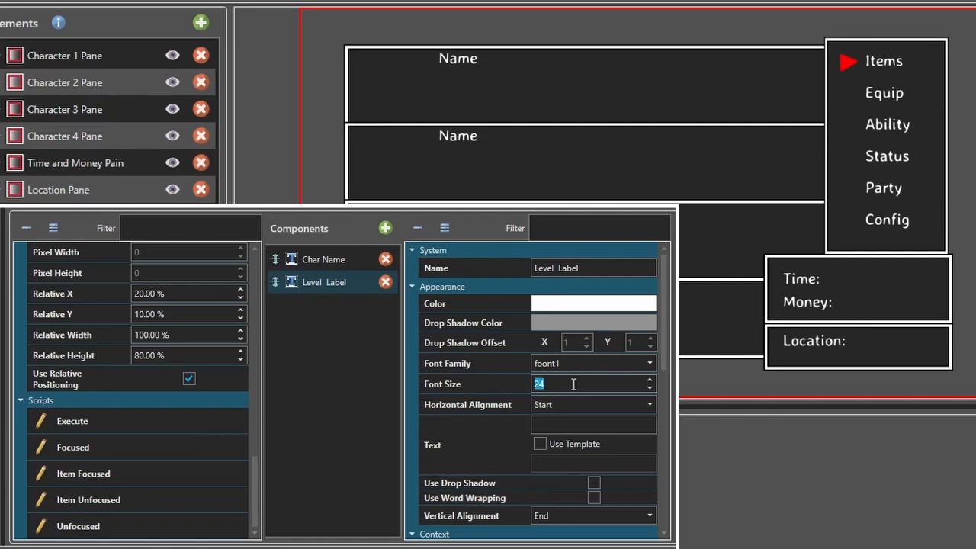
text(36)
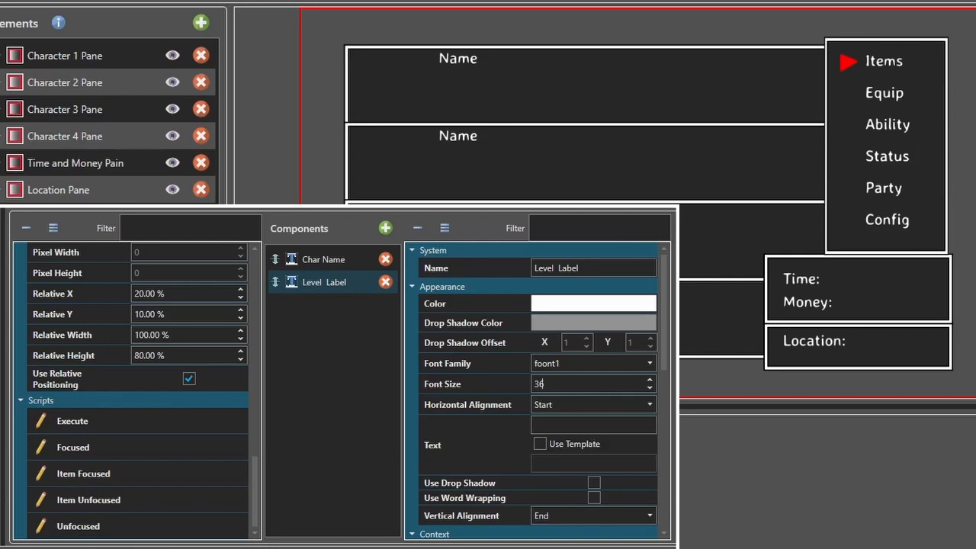
click(549, 424)
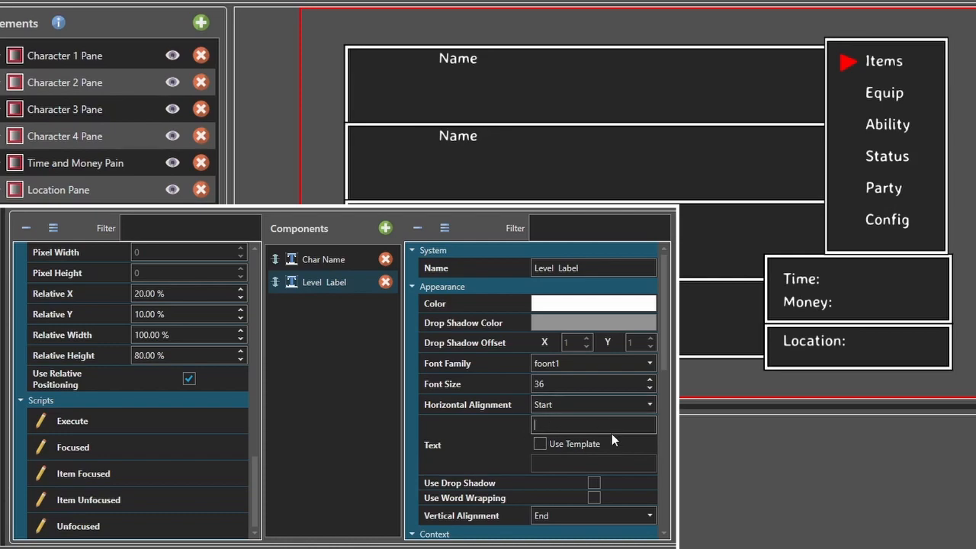
click(540, 443)
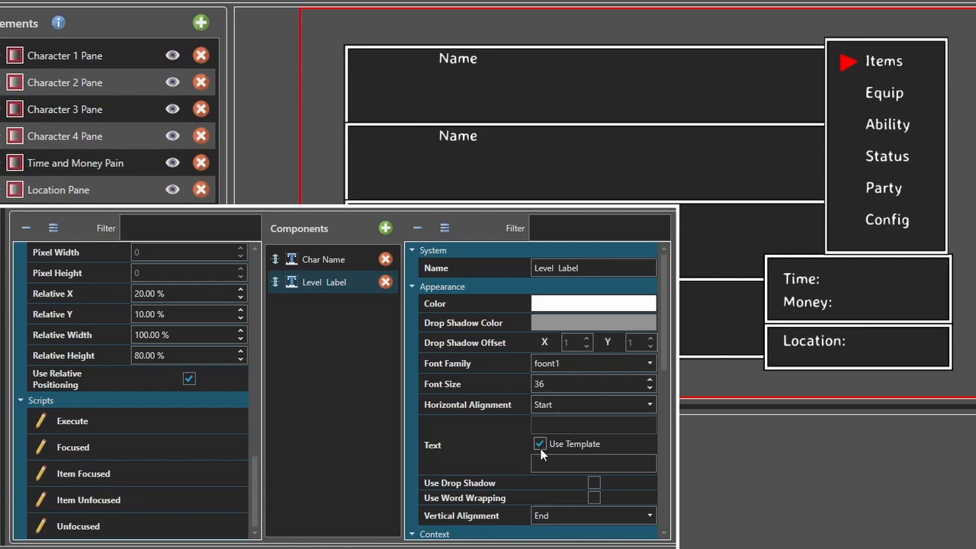
click(540, 442)
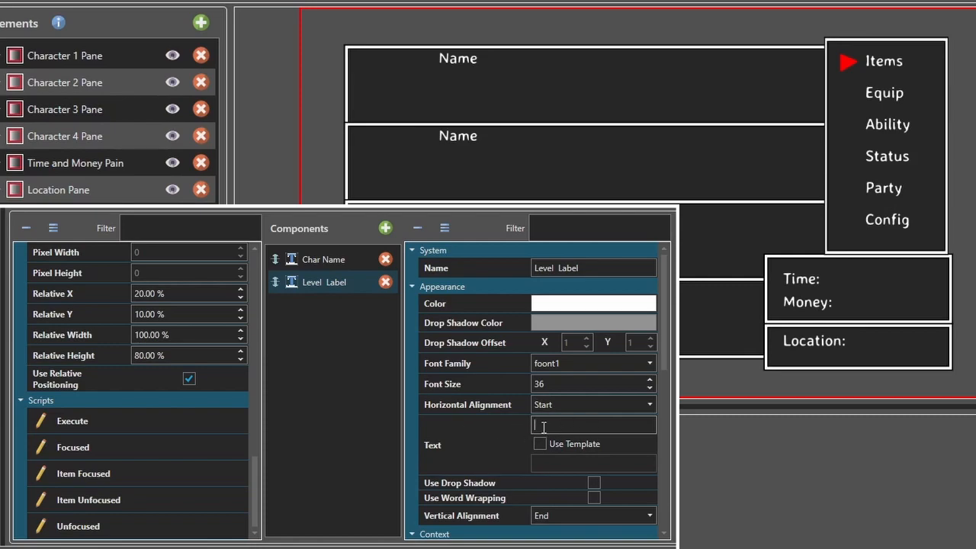
text(LVL)
scroll(616, 396, down, 1)
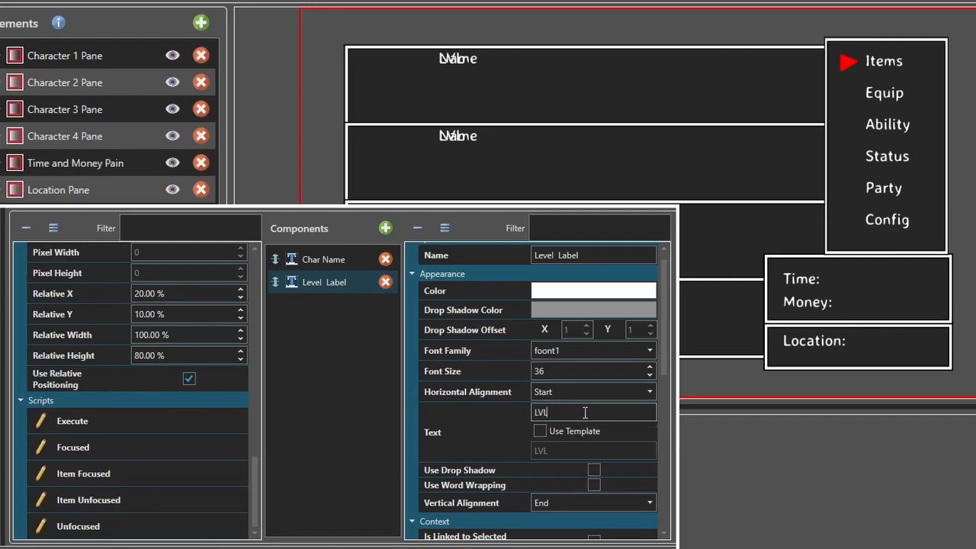
text(:)
click(538, 431)
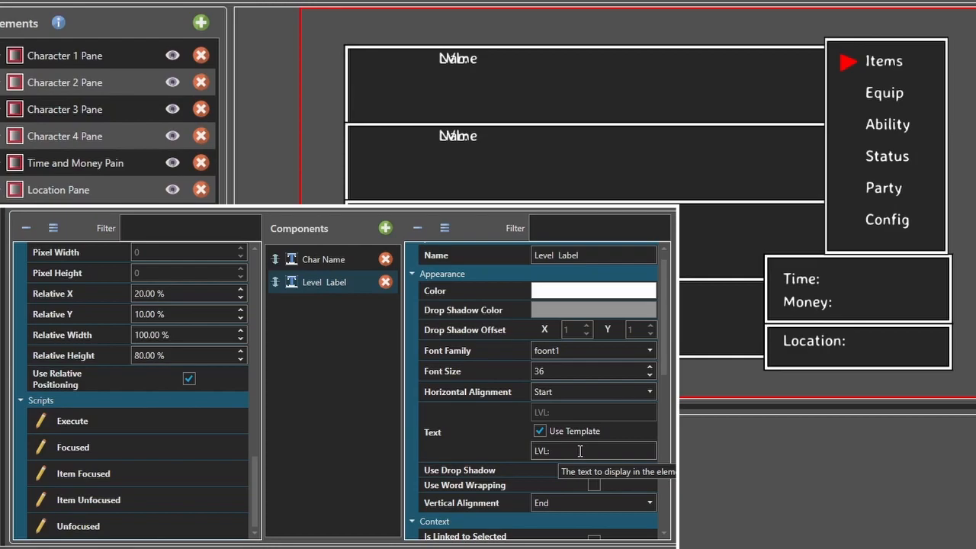
click(539, 431)
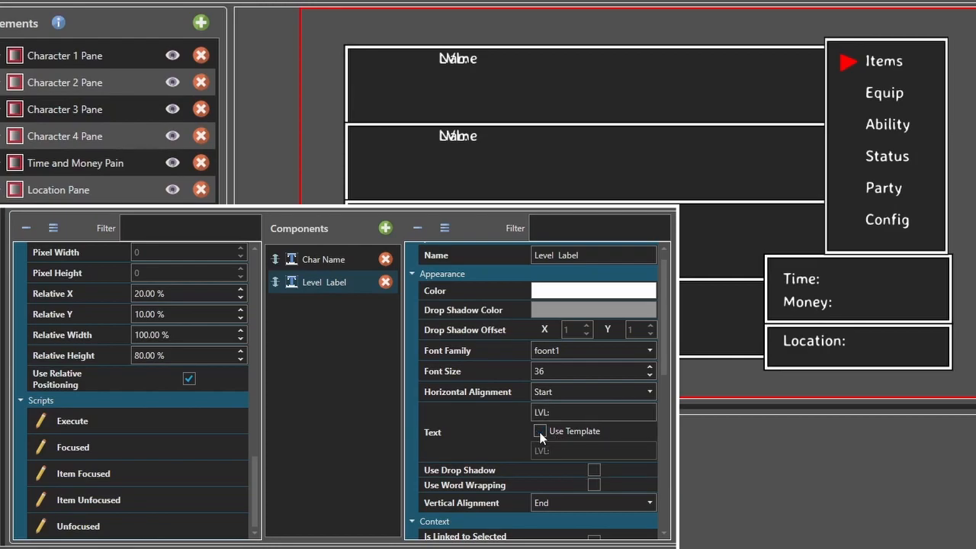
Try raising the relative height in the Character Info list's item details to 29%, then return it to 25%.
scroll(534, 435, down, 3)
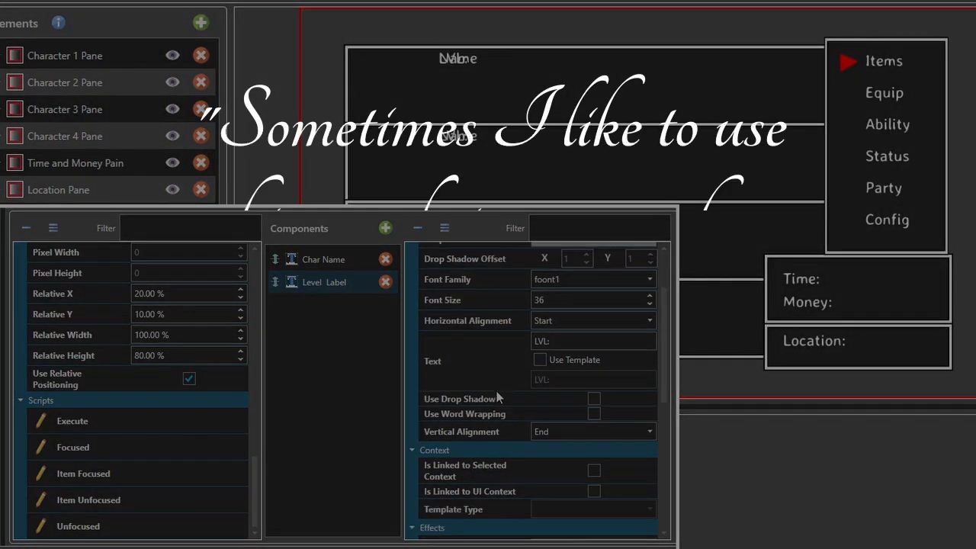
scroll(481, 397, down, 3)
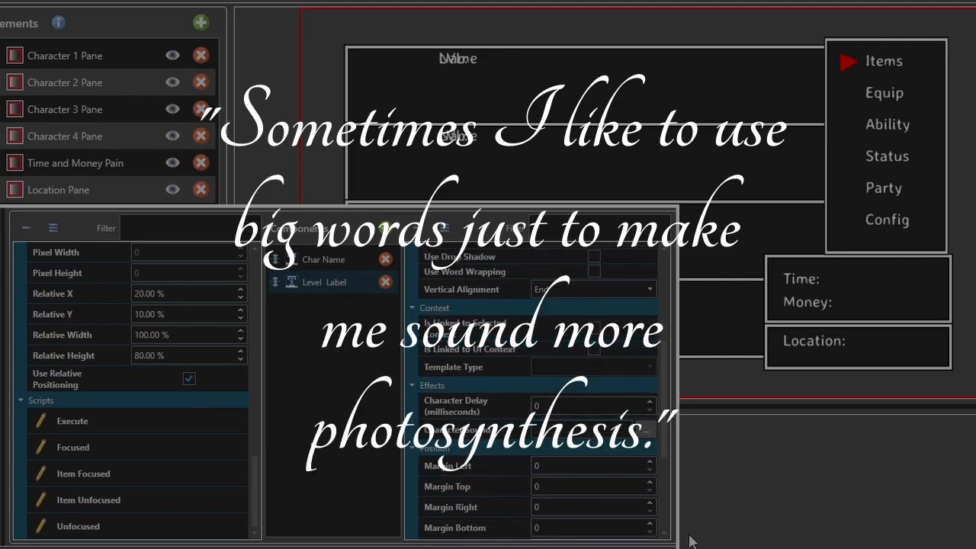
scroll(663, 366, down, 5)
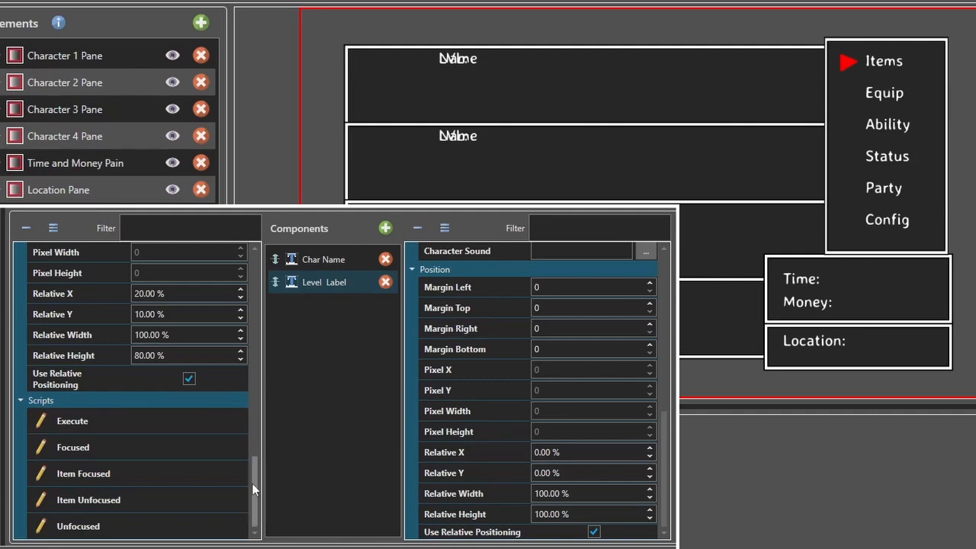
drag(254, 484, 262, 387)
double_click(192, 462)
triple_click(192, 462)
click(192, 462)
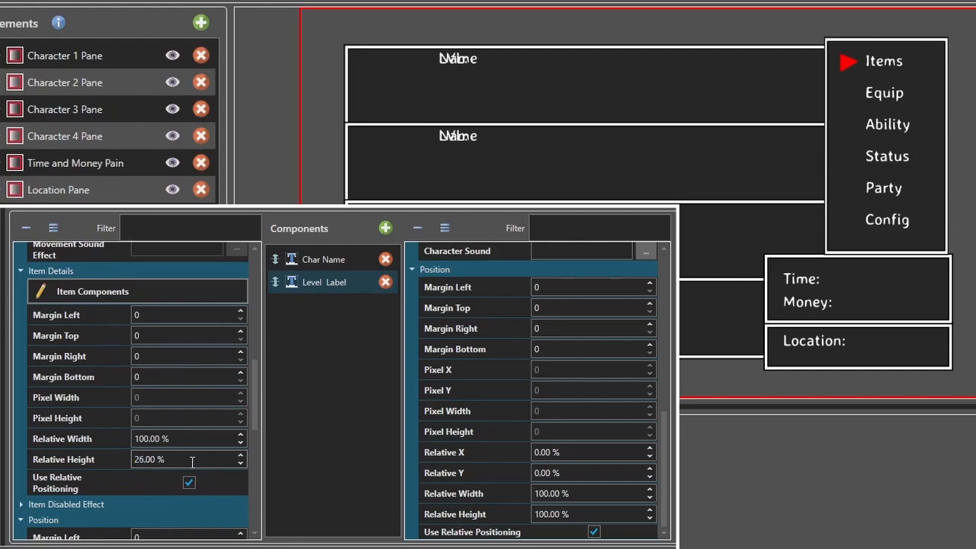
key(Up)
key(Up)
key(Up)
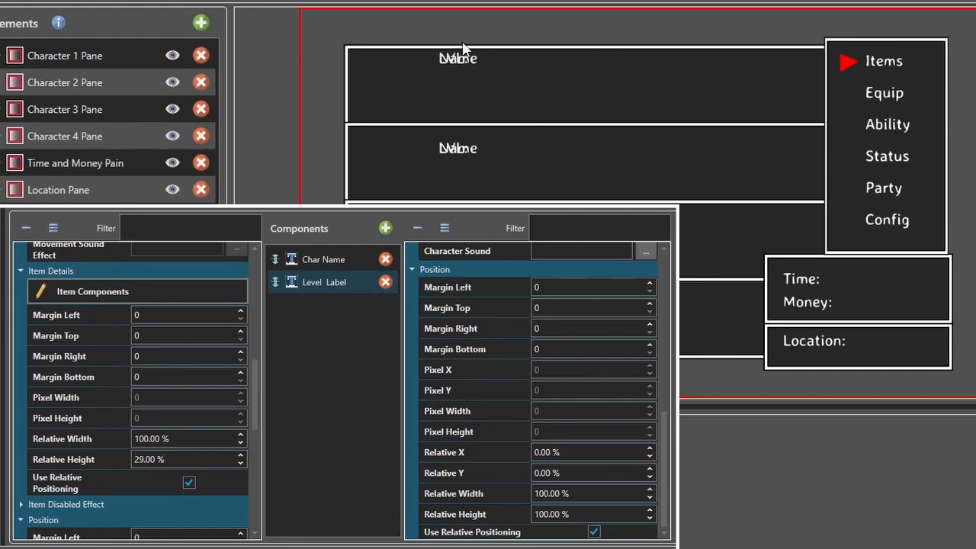
scroll(183, 461, down, 5)
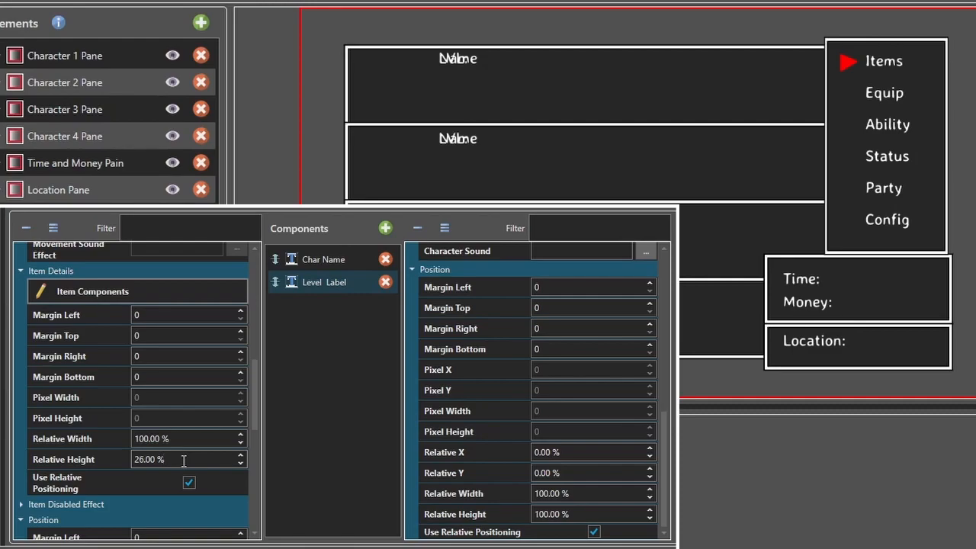
scroll(183, 461, up, 1)
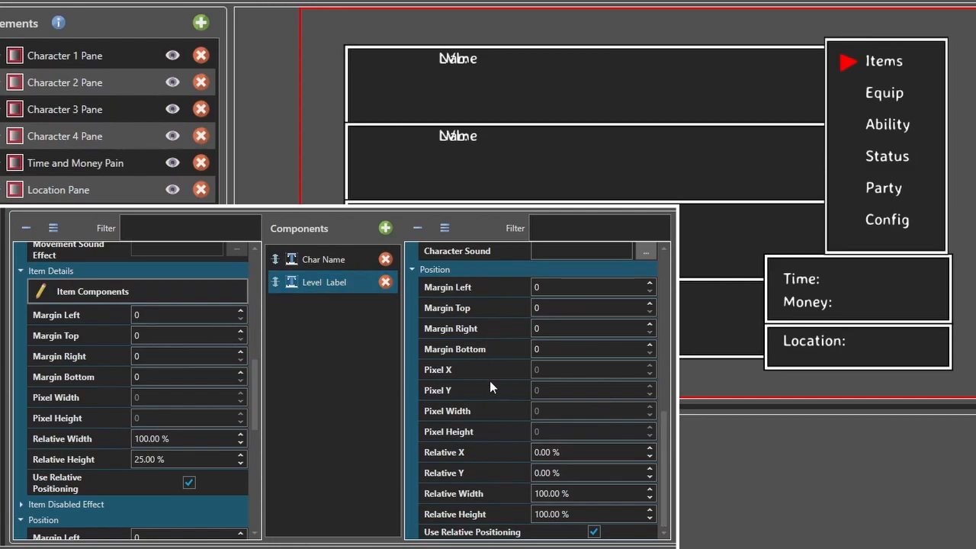
Move the Level Label beside the character name by setting its Relative X to 10%.
scroll(489, 376, up, 10)
scroll(488, 346, down, 10)
click(593, 513)
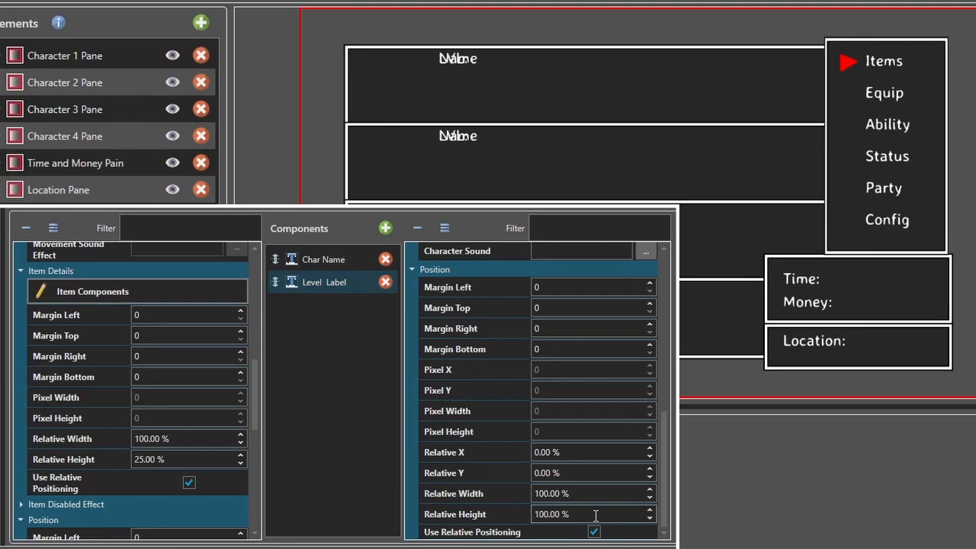
click(594, 451)
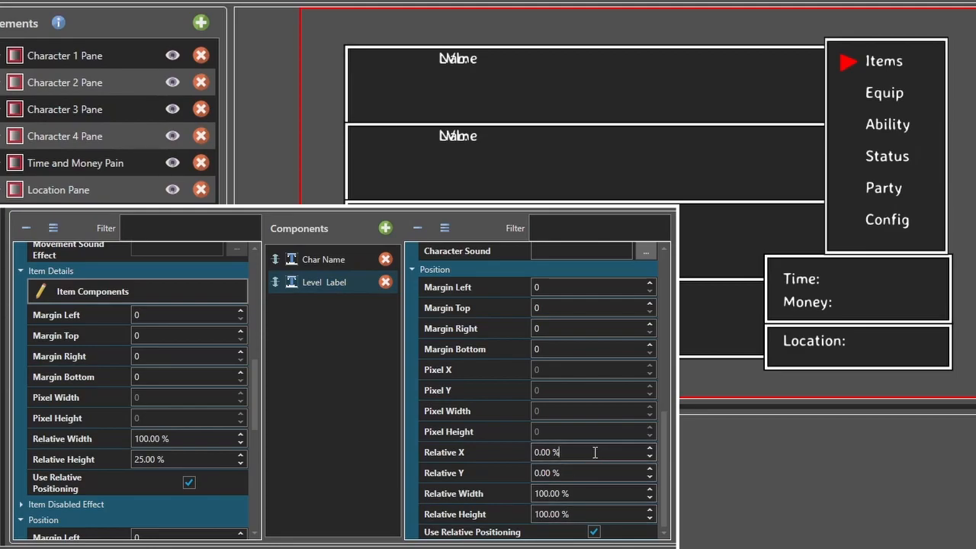
click(589, 452)
scroll(588, 453, up, 2)
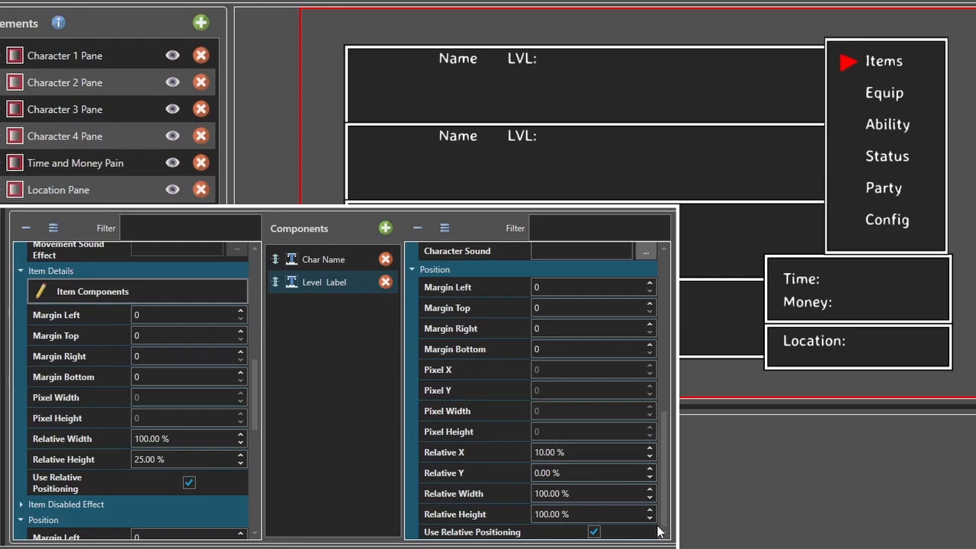
Try font sizes 24 and 30 on the Level Label, then restore size 36.
scroll(639, 330, up, 10)
double_click(574, 384)
text(24)
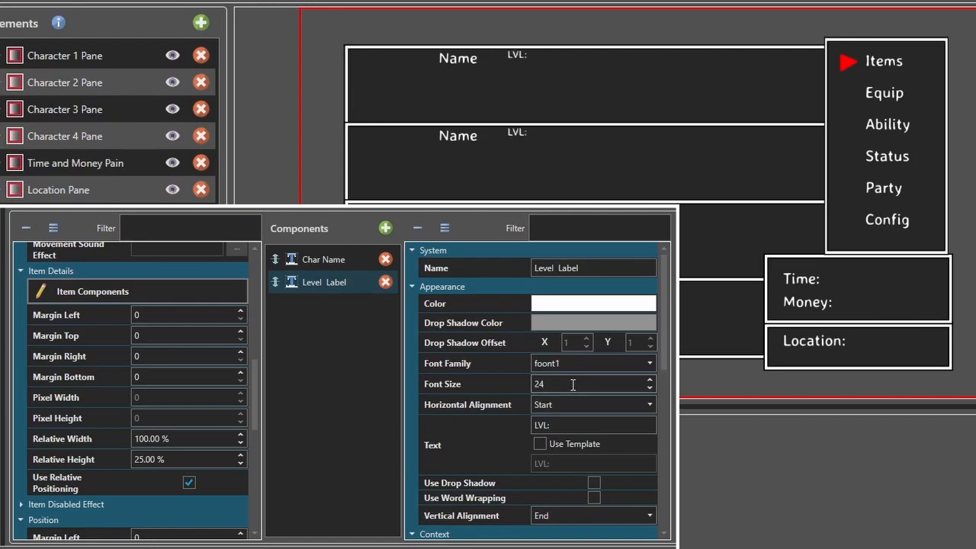
double_click(565, 387)
text(30)
key(BackSpace)
key(BackSpace)
text(36)
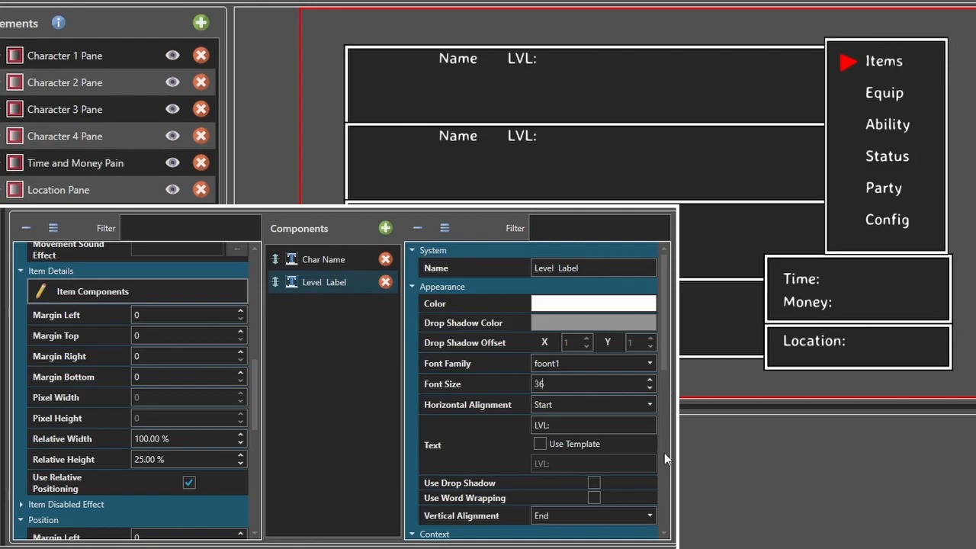
Try shifting the Level Label down with a Relative Y of 2%.
drag(664, 360, 664, 518)
click(602, 470)
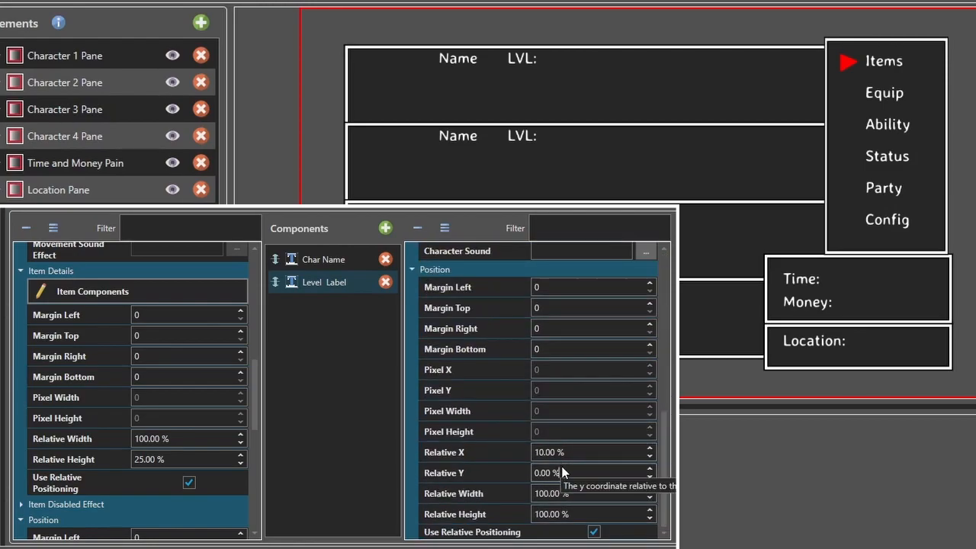
scroll(581, 473, up, 5)
scroll(581, 473, down, 1)
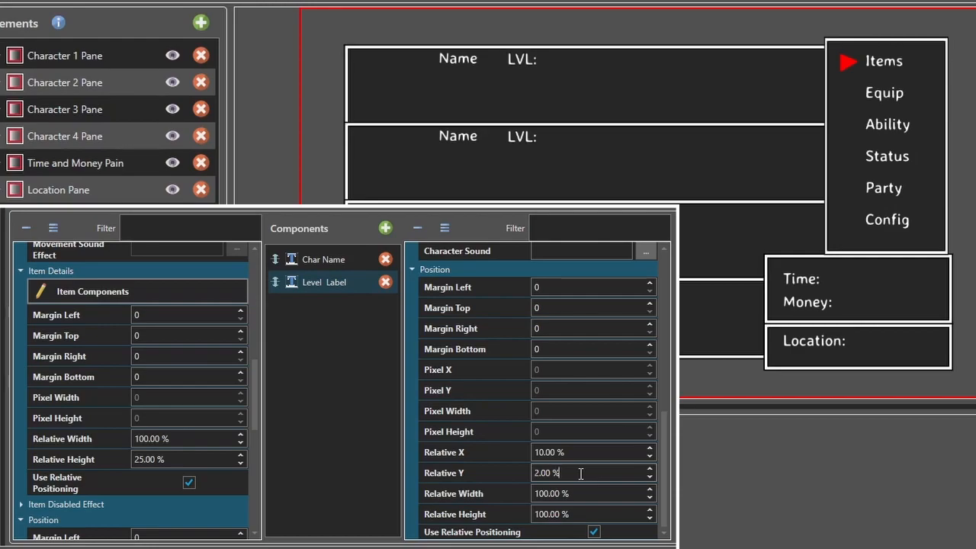
Set the Character Info list's Relative Y to 12%.
scroll(581, 473, up, 14)
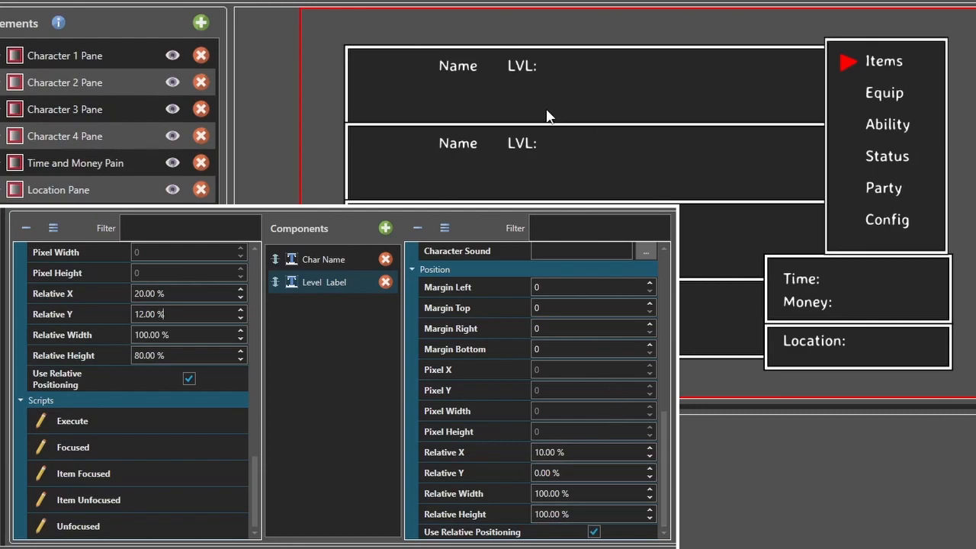
click(425, 311)
drag(663, 486, 665, 263)
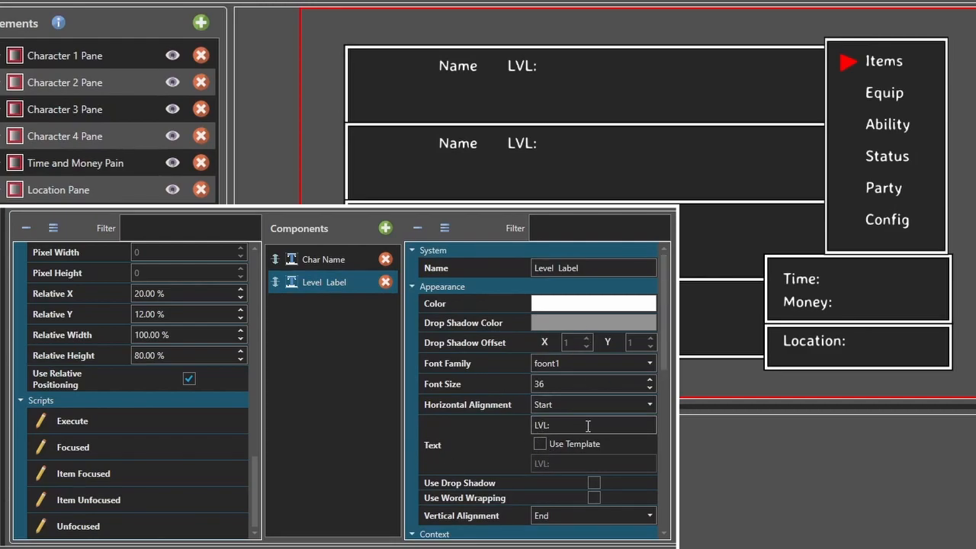
drag(666, 323, 652, 460)
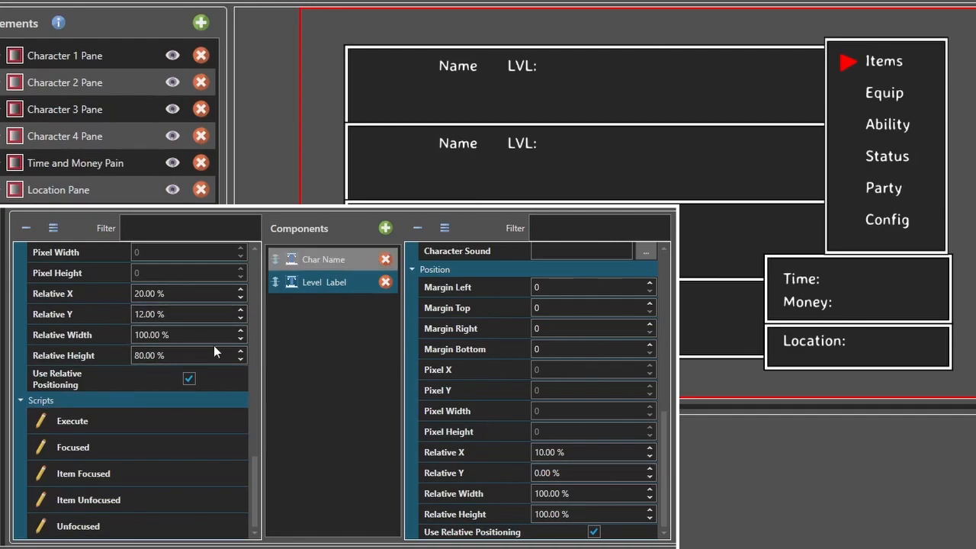
Add a text component named Level Value to the Character Info list's items and set its font size to 36.
click(385, 228)
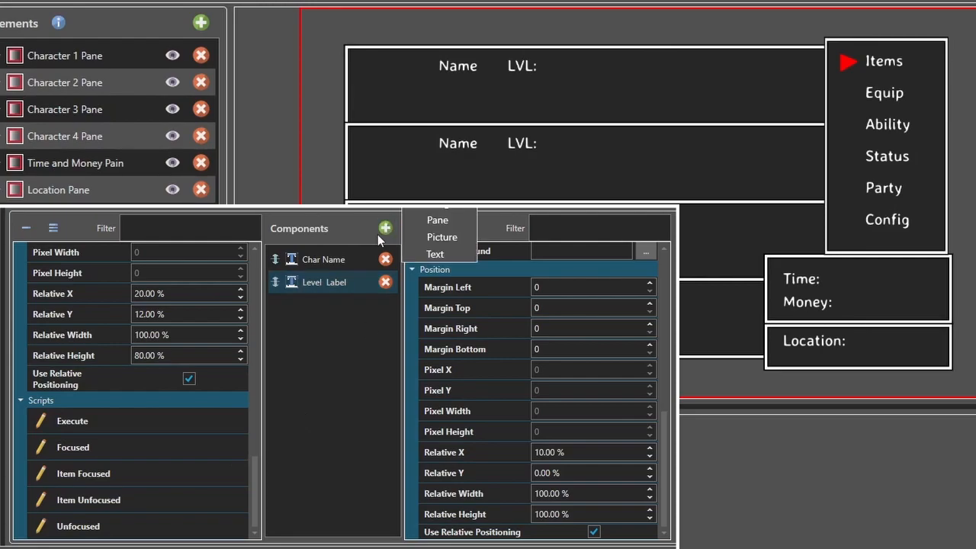
click(439, 255)
click(322, 305)
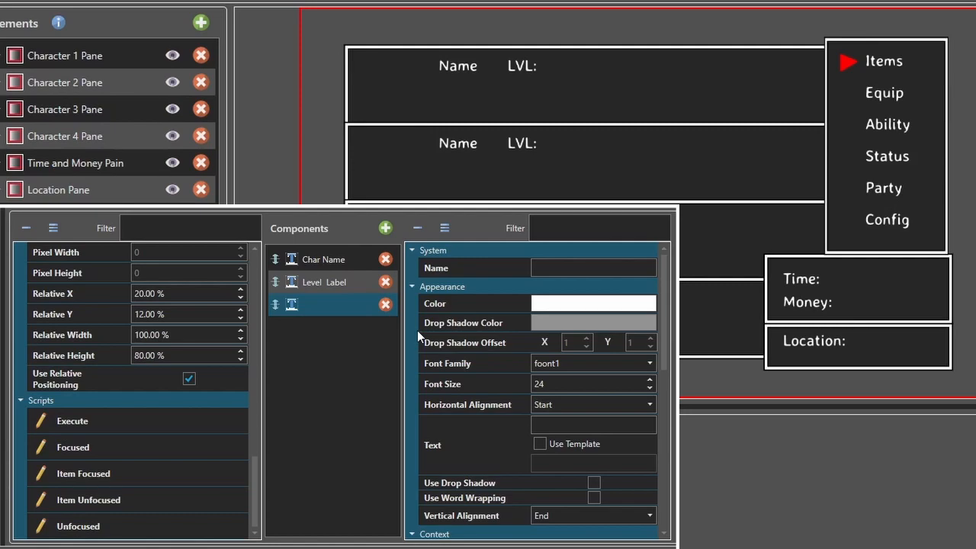
click(579, 268)
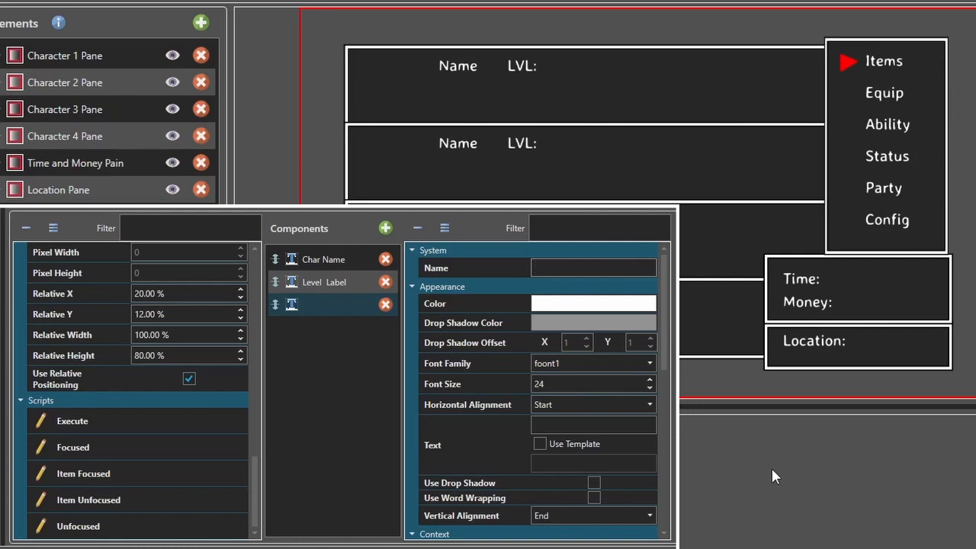
text(Level Value)
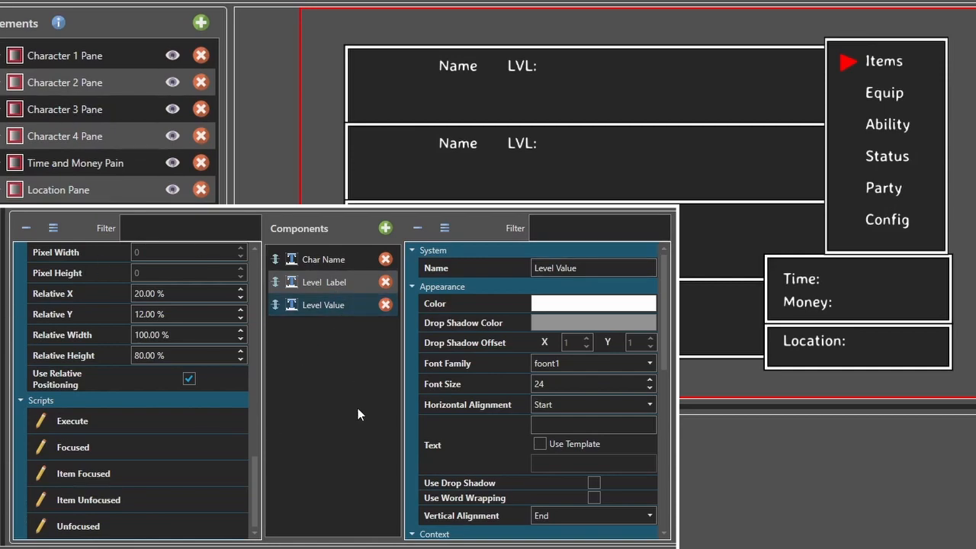
double_click(601, 383)
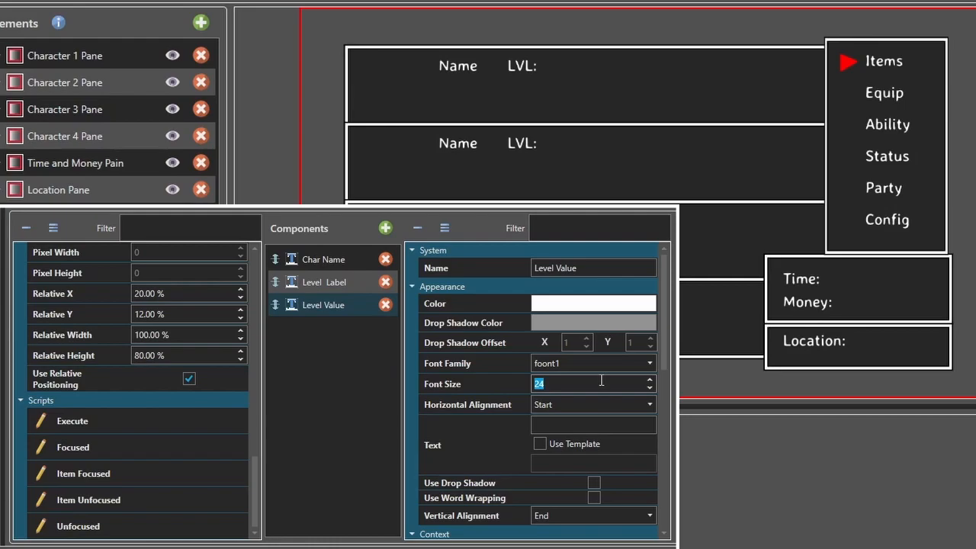
text(36)
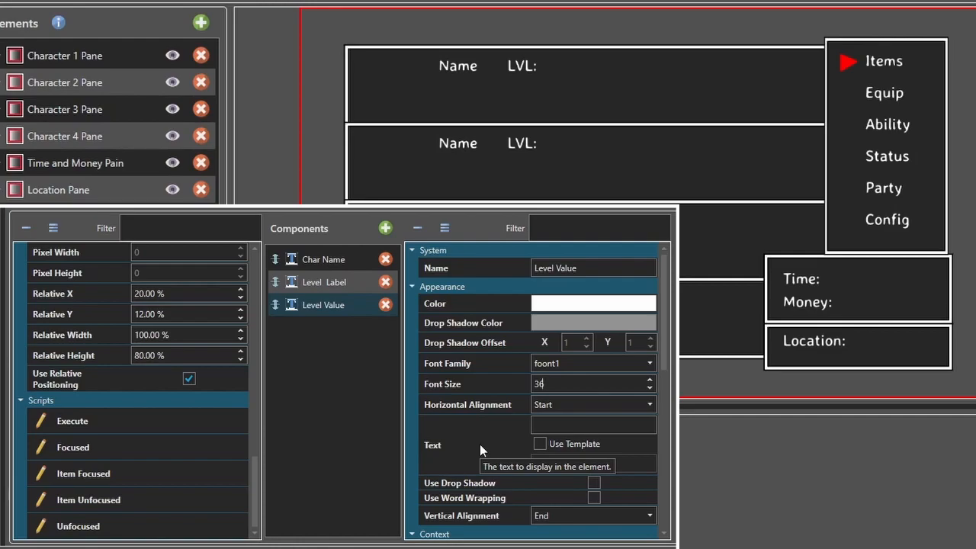
Enable the template for the Level Value text and set it to Statistics[lvl].
click(541, 443)
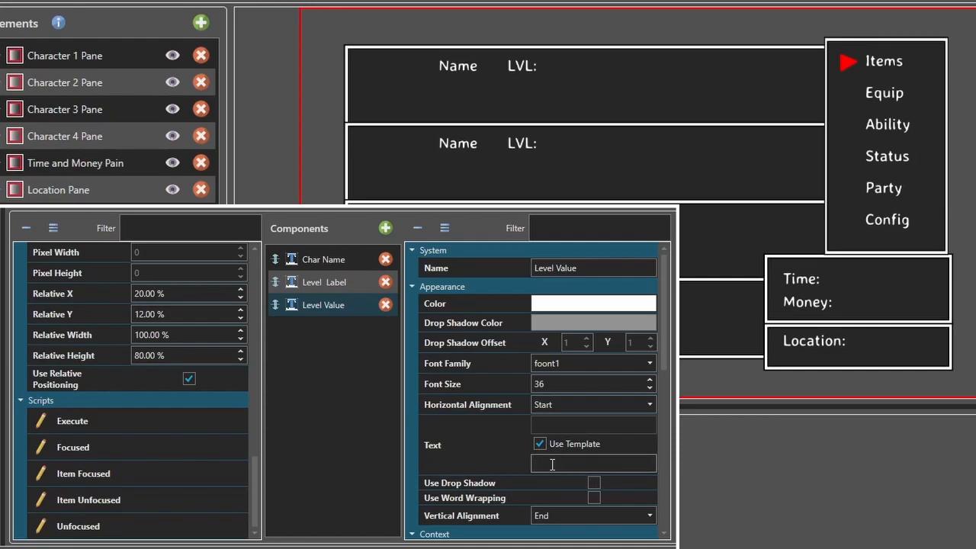
text(statist)
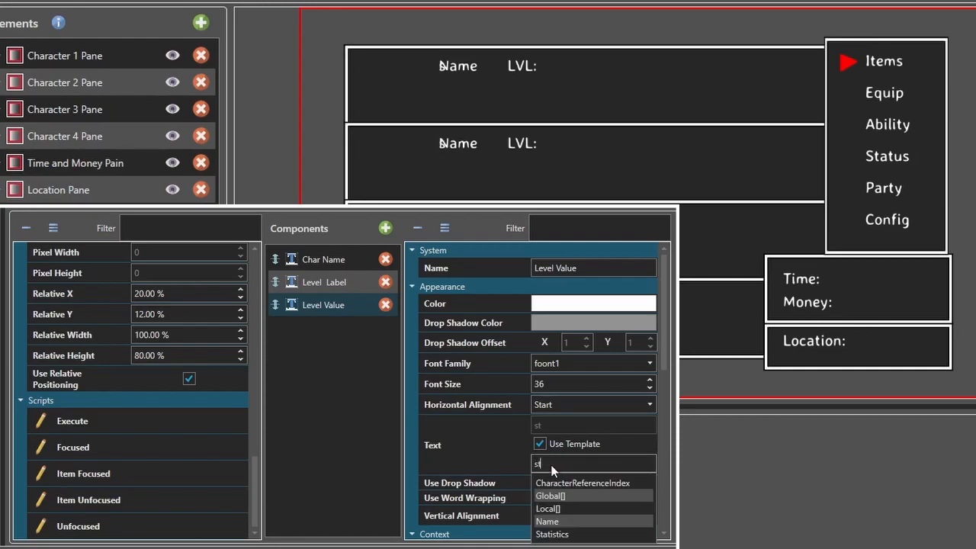
click(555, 534)
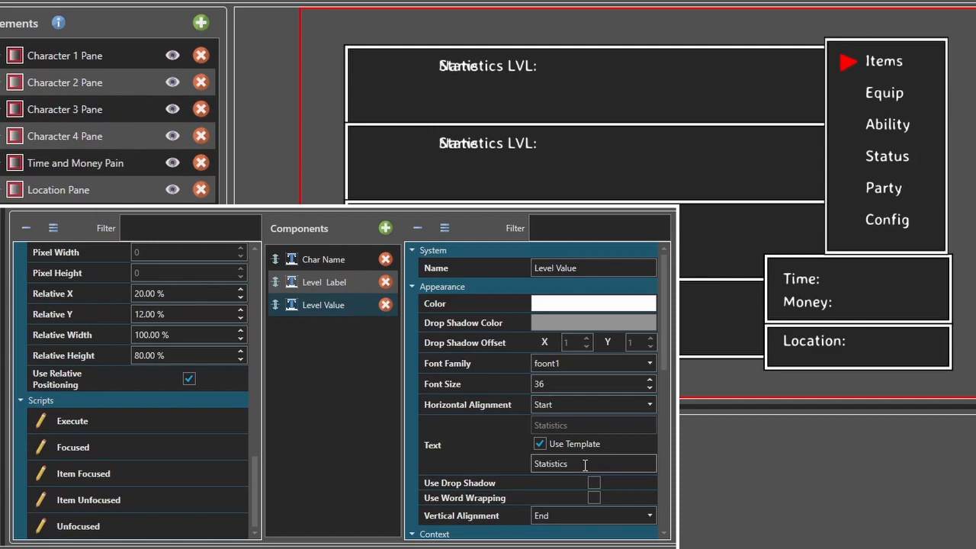
text([)
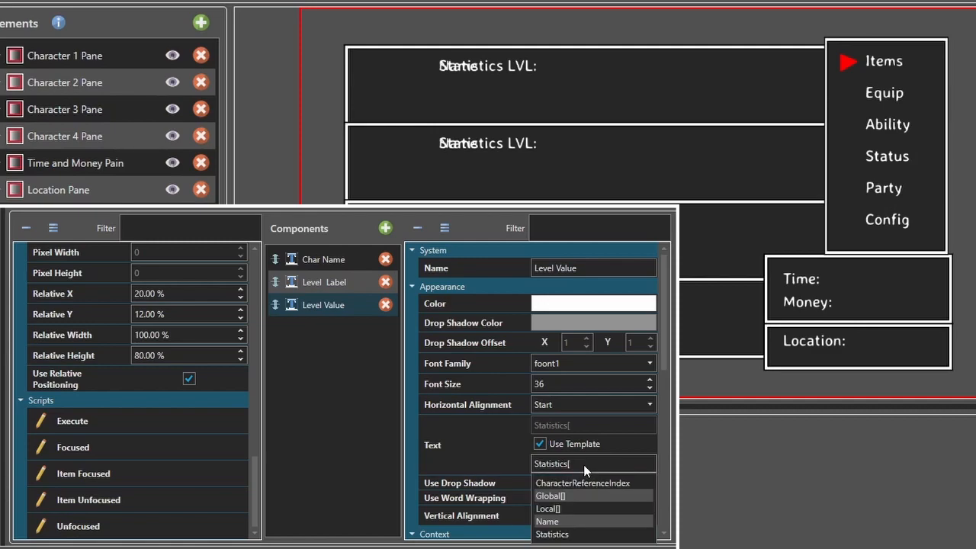
text(]vl)
text(])
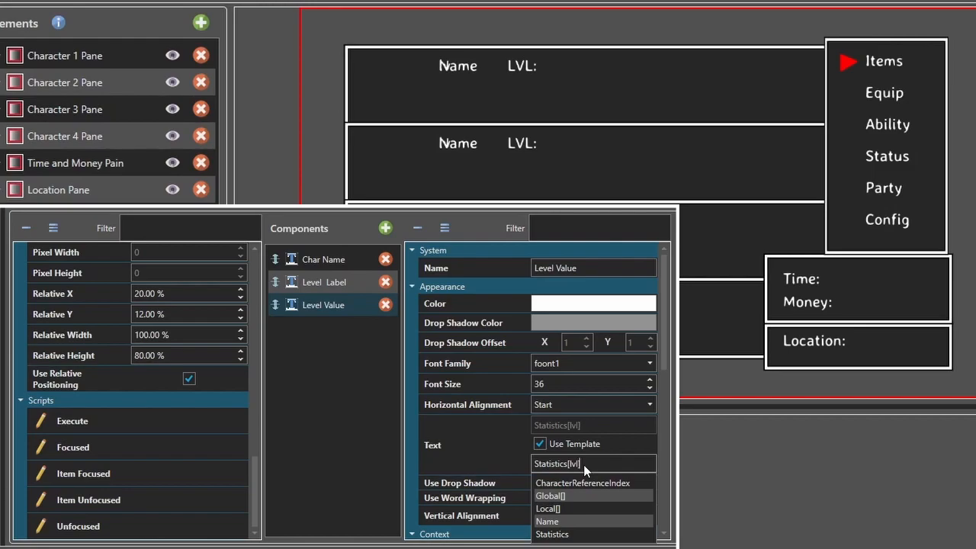
click(429, 459)
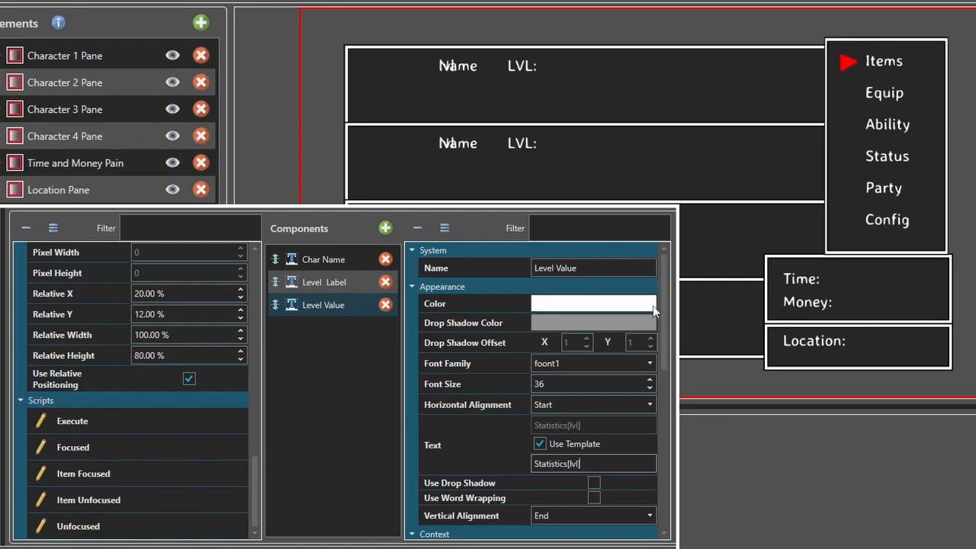
Increase the Level Value's Relative X to shift it horizontally toward the LVL: label.
scroll(664, 328, down, 5)
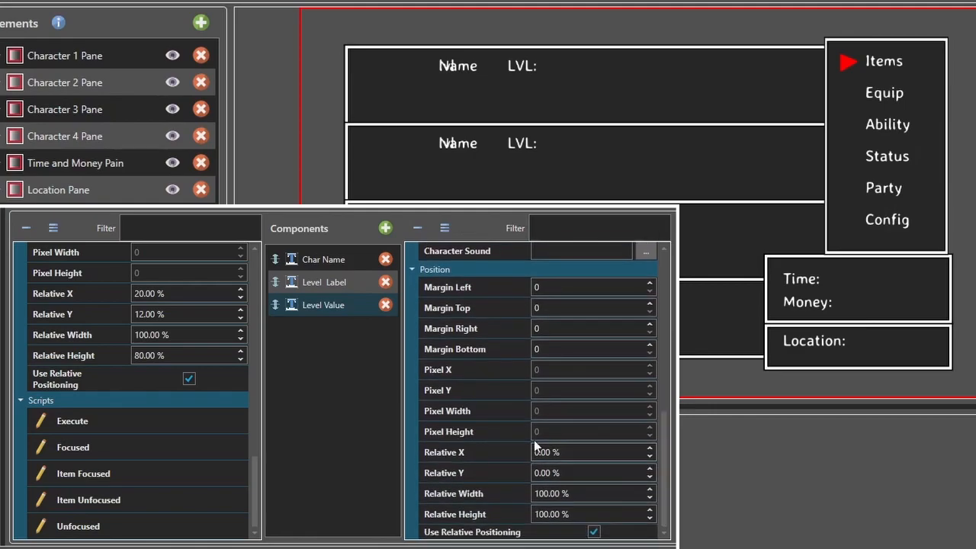
click(589, 453)
text(4)
scroll(589, 453, up, 1)
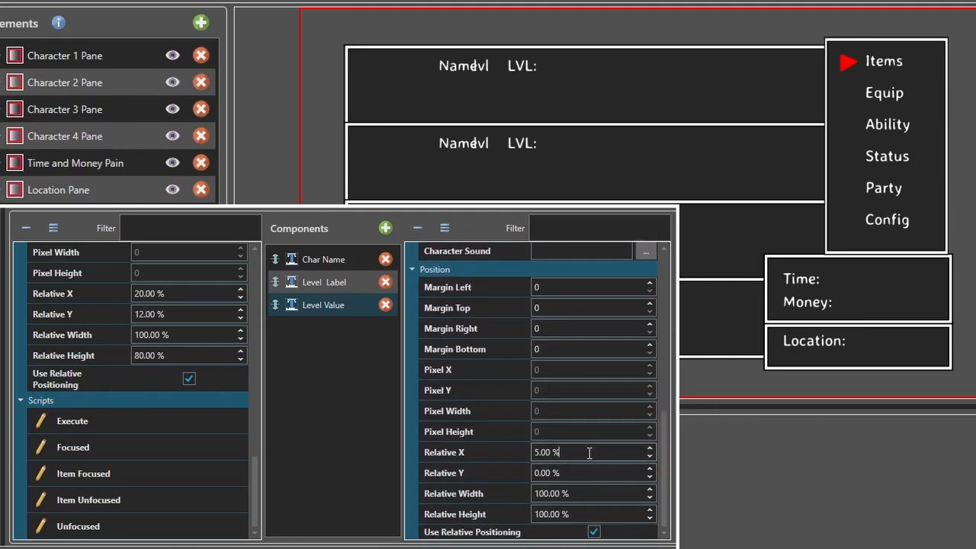
scroll(589, 453, up, 6)
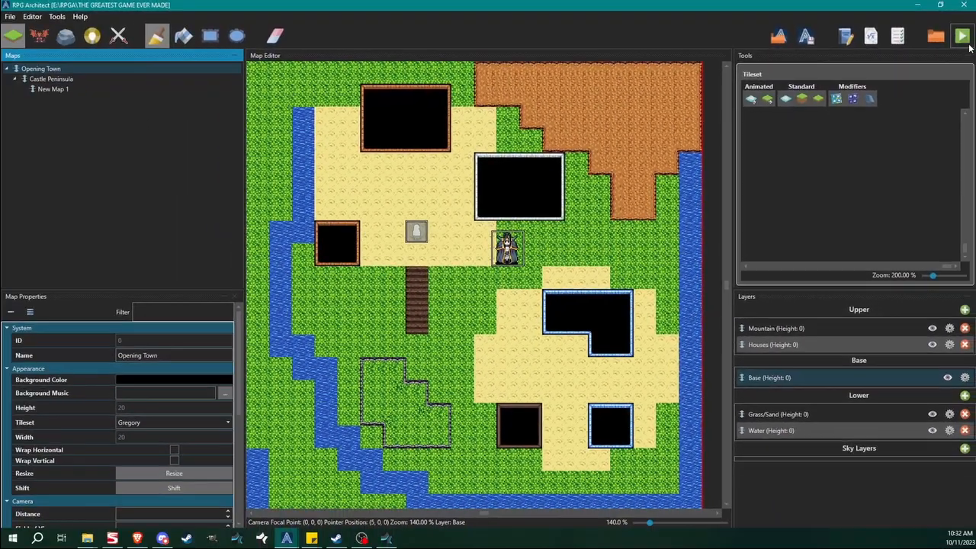
Playtest the game, check the character name and level layout in its menu, and close the playtest.
click(965, 38)
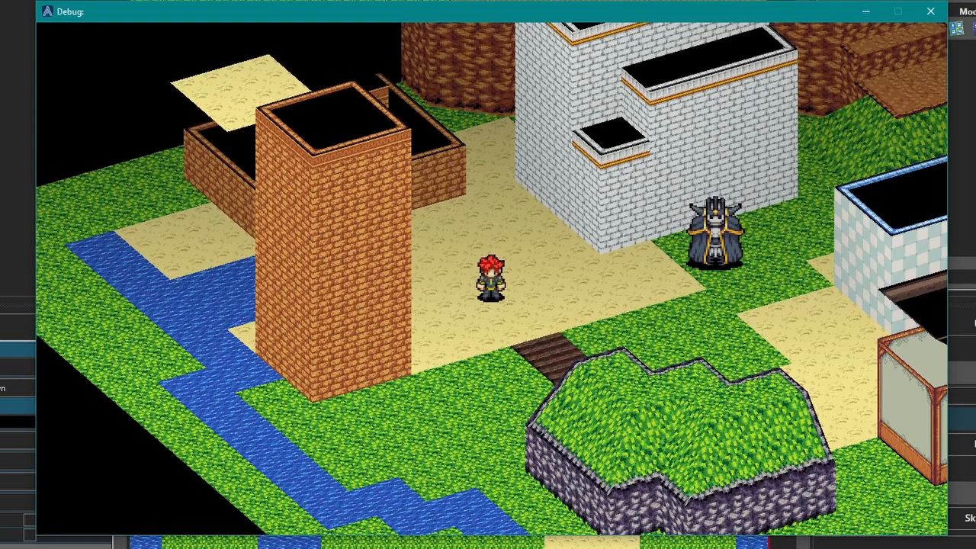
key(Escape)
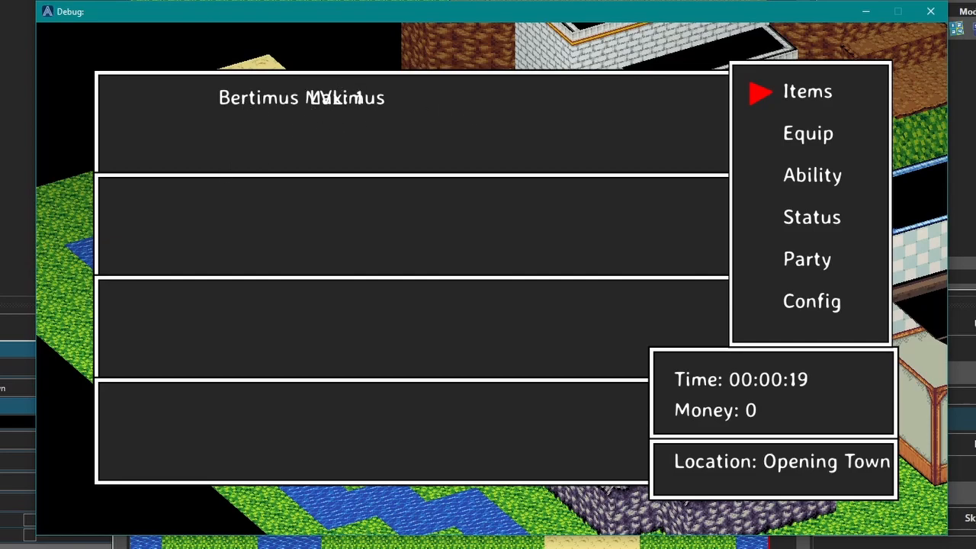
click(931, 12)
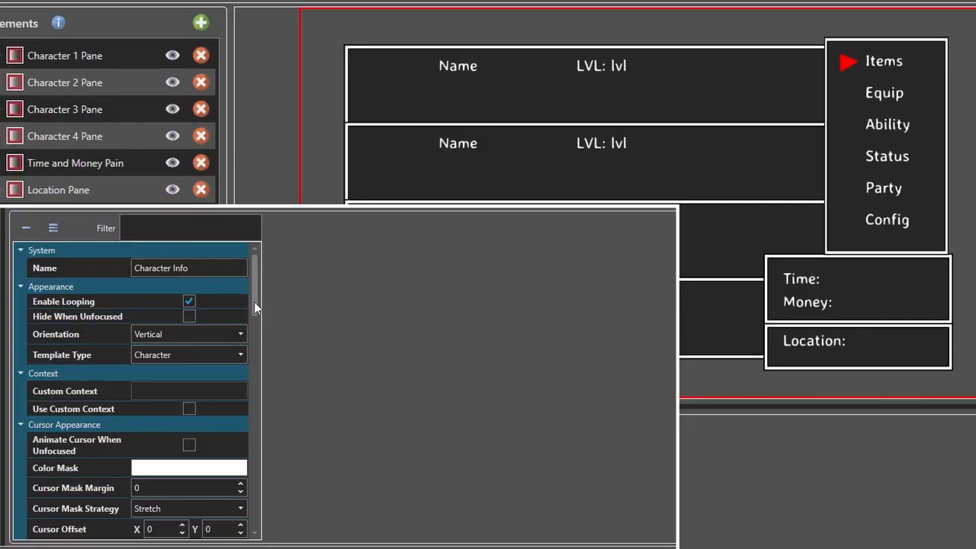
Review the position settings of the Level Label and Level Value in the Character Info list's item components.
scroll(254, 302, down, 10)
click(228, 340)
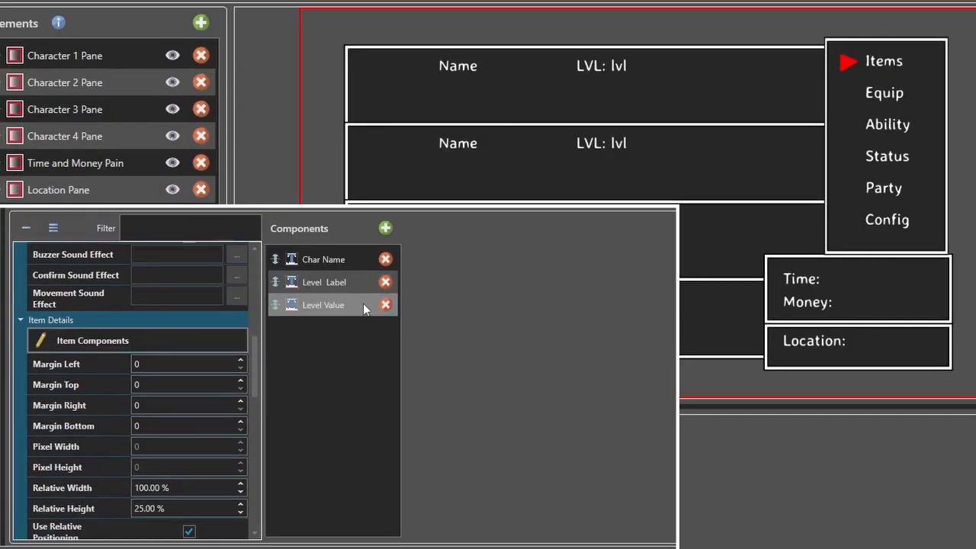
click(346, 283)
scroll(661, 287, down, 10)
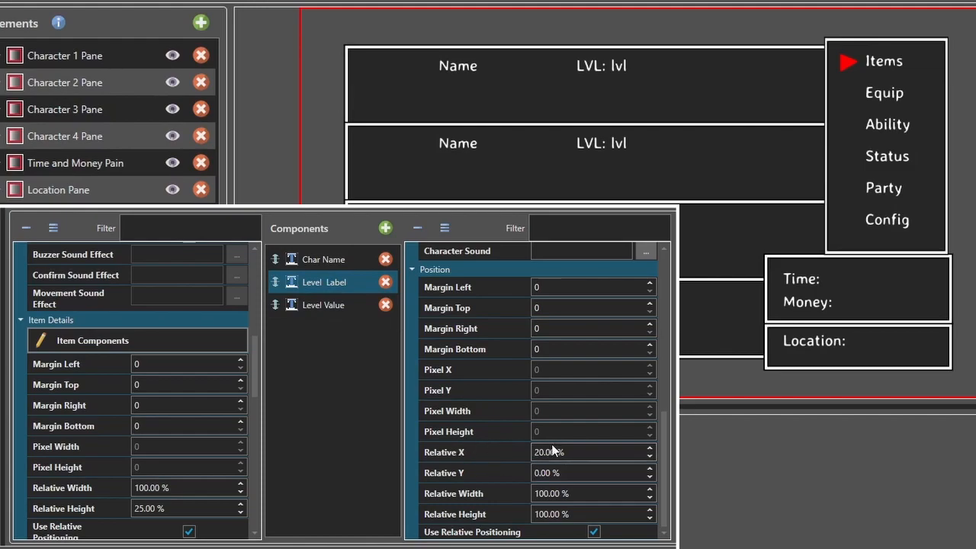
click(314, 301)
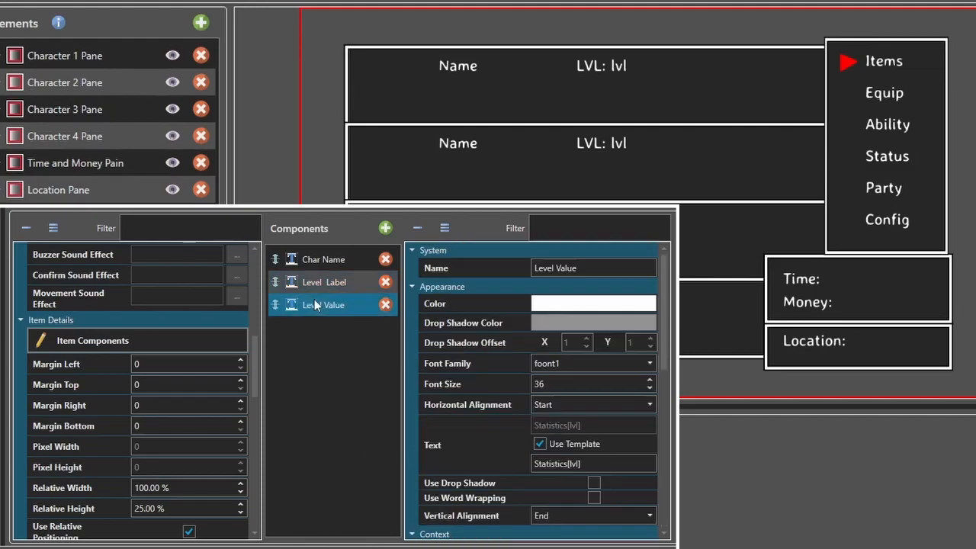
drag(666, 313, 666, 485)
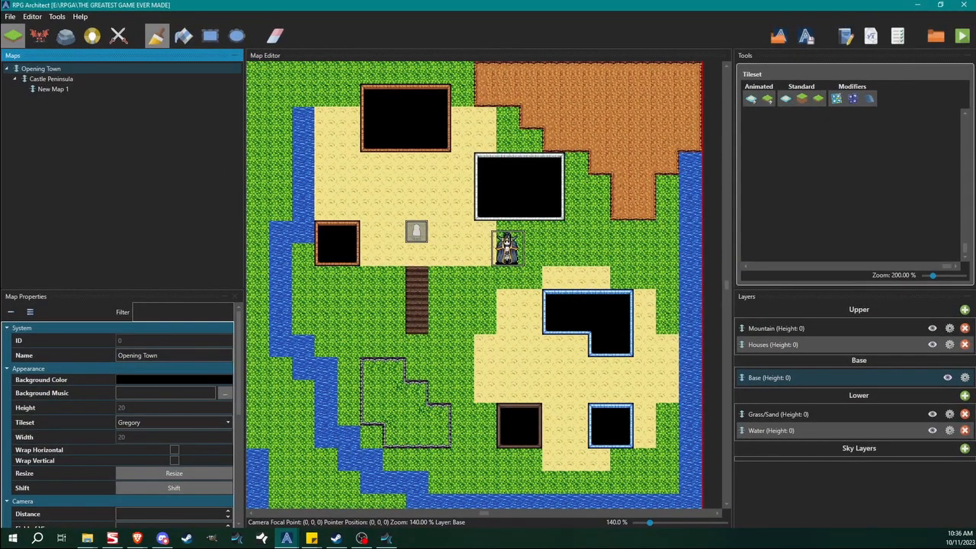
Check the spacing between the character name and level in the running game's menu, then close the playtest.
drag(0, 169, 423, 87)
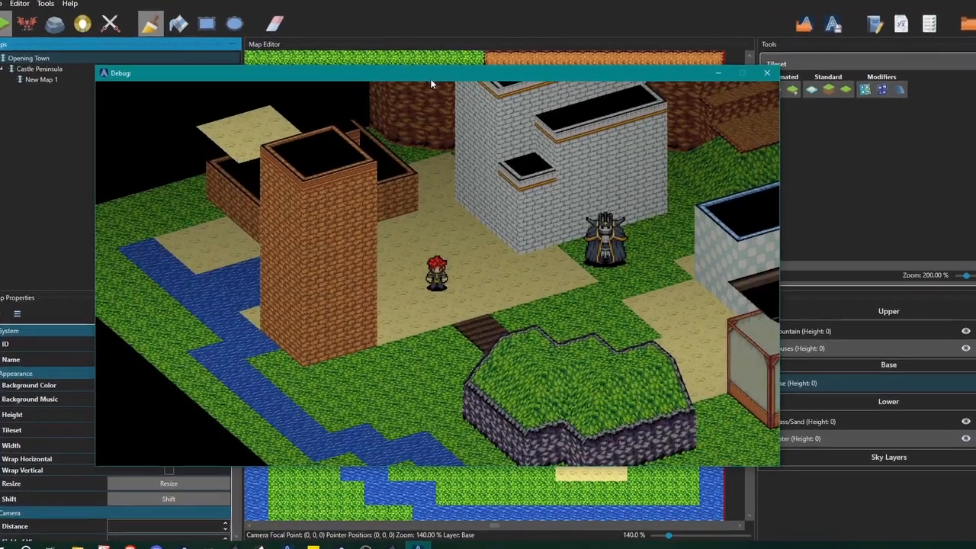
key(Escape)
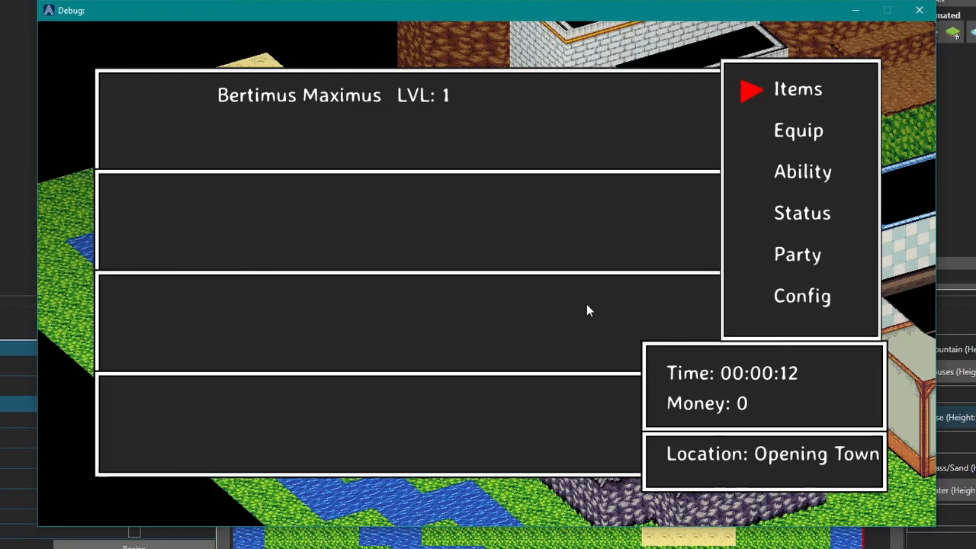
click(920, 11)
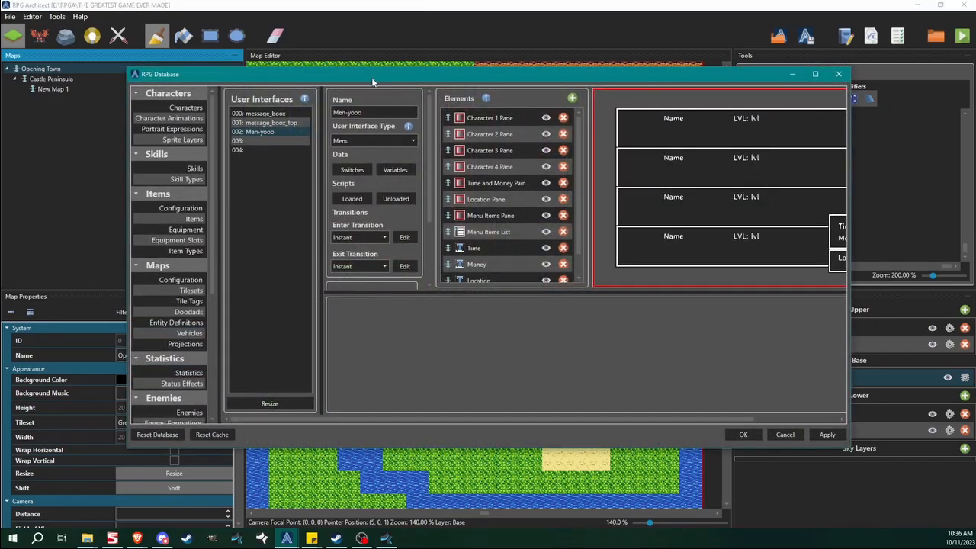
Add another text component named HP Label to the Character Info list's item components.
double_click(371, 79)
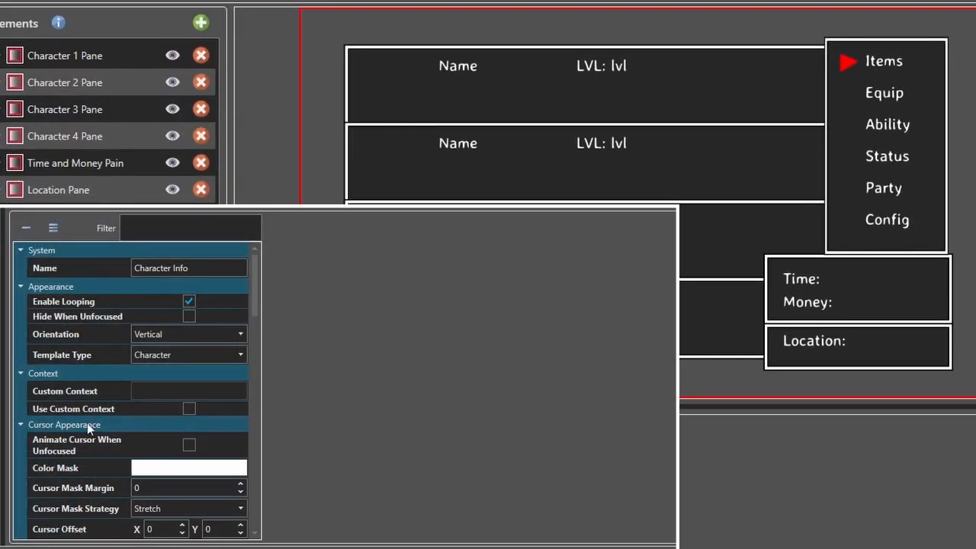
scroll(88, 428, down, 5)
click(96, 451)
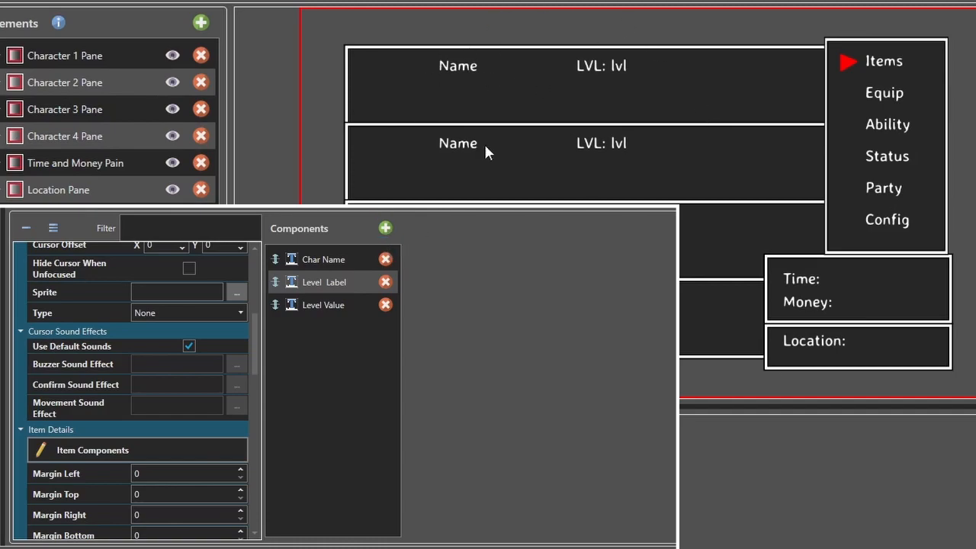
click(385, 228)
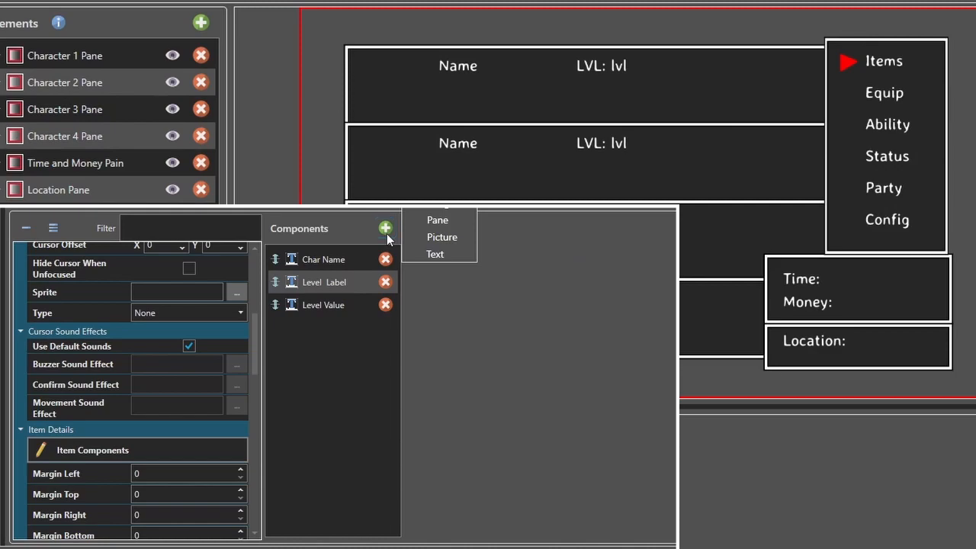
click(447, 256)
click(329, 327)
click(576, 267)
text(HP)
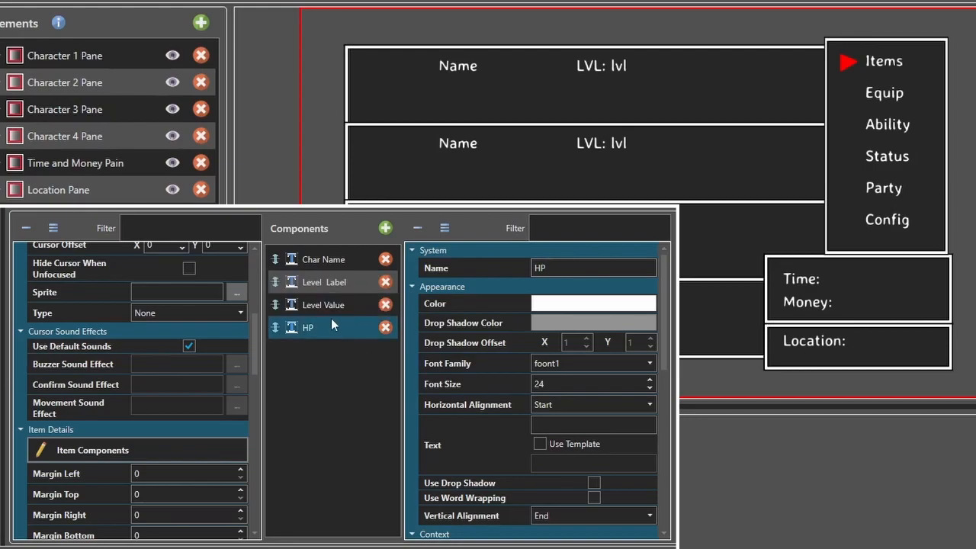
double_click(564, 267)
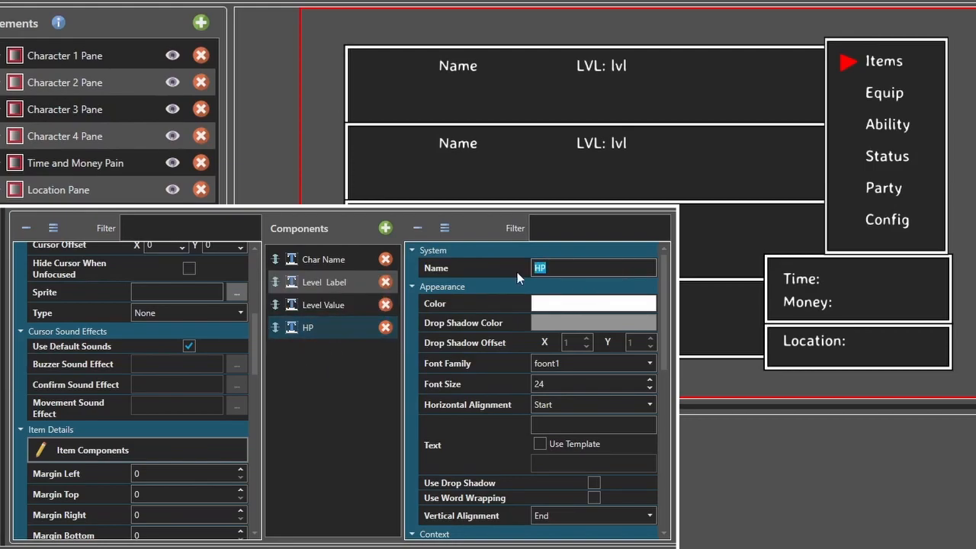
click(629, 269)
text(Label)
click(339, 329)
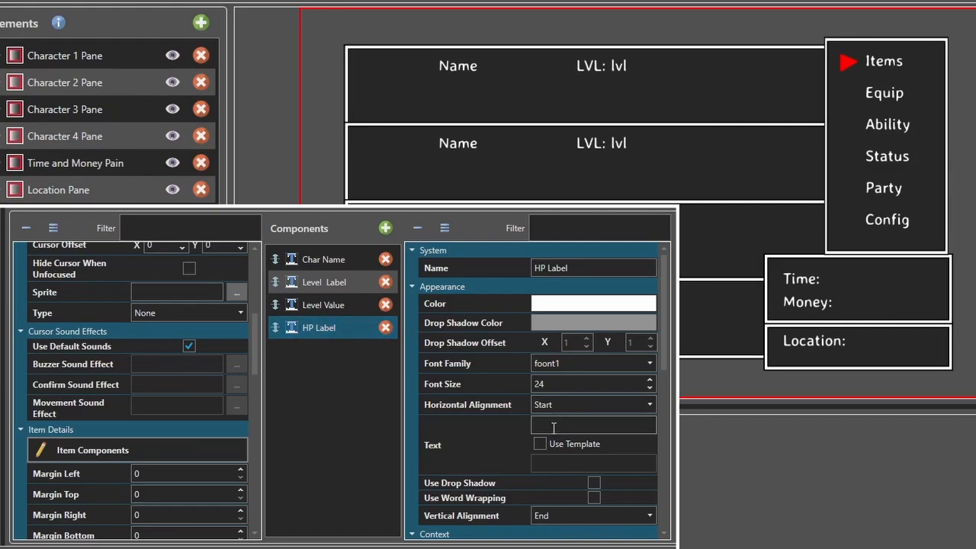
Set the HP Label's font size to 36 and its text to "HP:".
double_click(556, 384)
text(36)
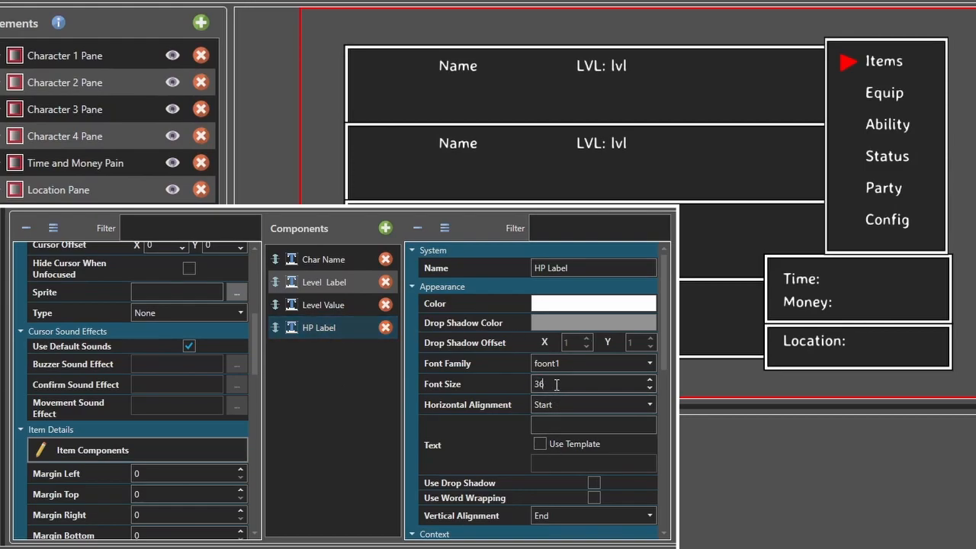
click(561, 429)
text(HP:)
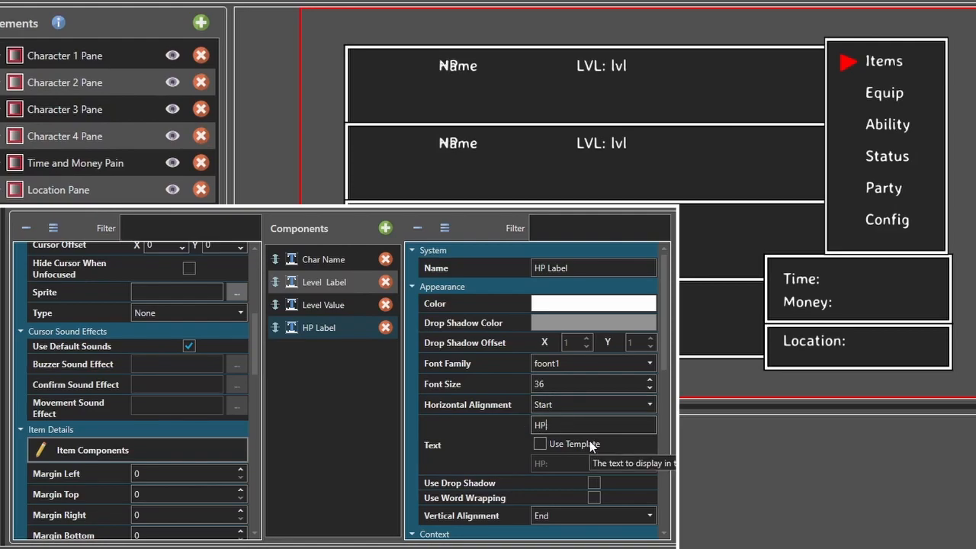
Set the HP Label's Relative Y position to 25%.
drag(668, 355, 667, 508)
click(601, 472)
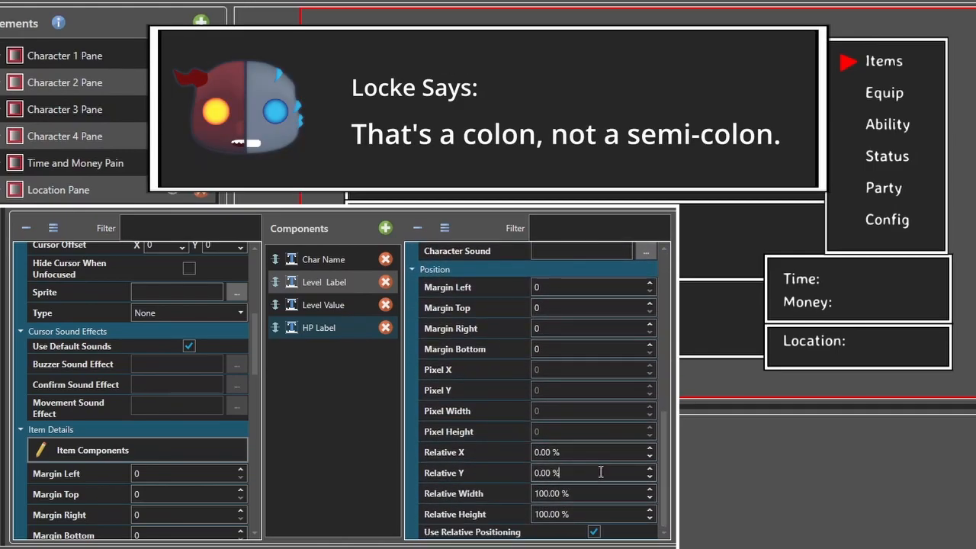
scroll(599, 478, up, 19)
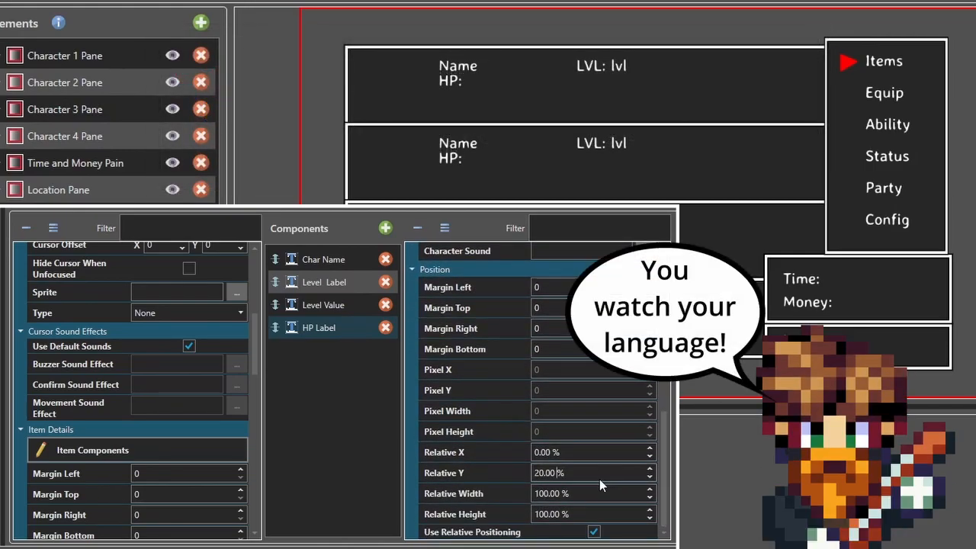
scroll(599, 479, up, 2)
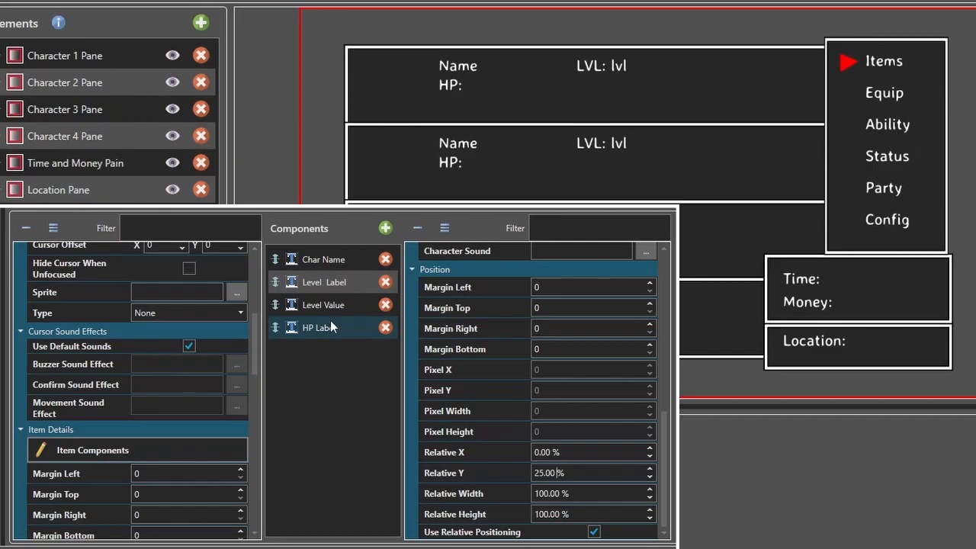
click(388, 229)
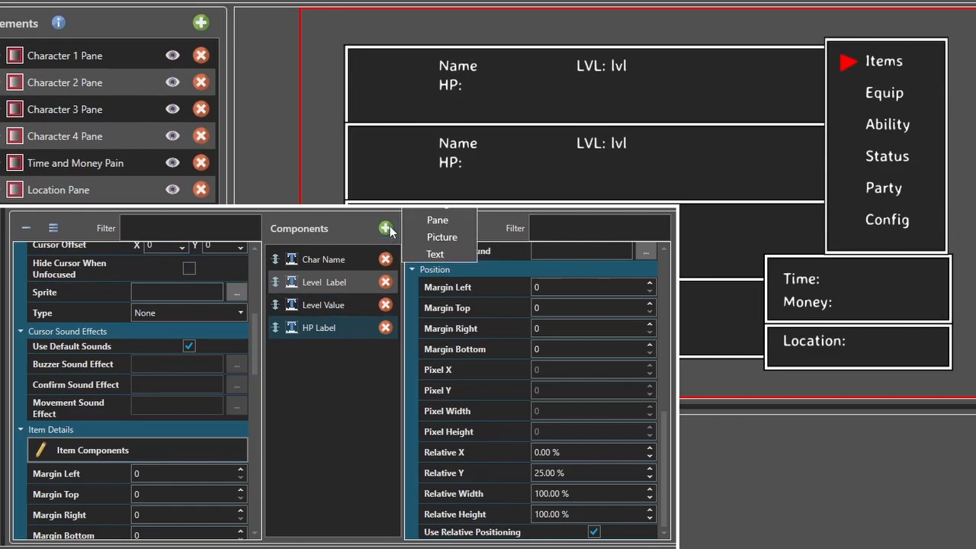
click(432, 254)
click(303, 350)
click(583, 267)
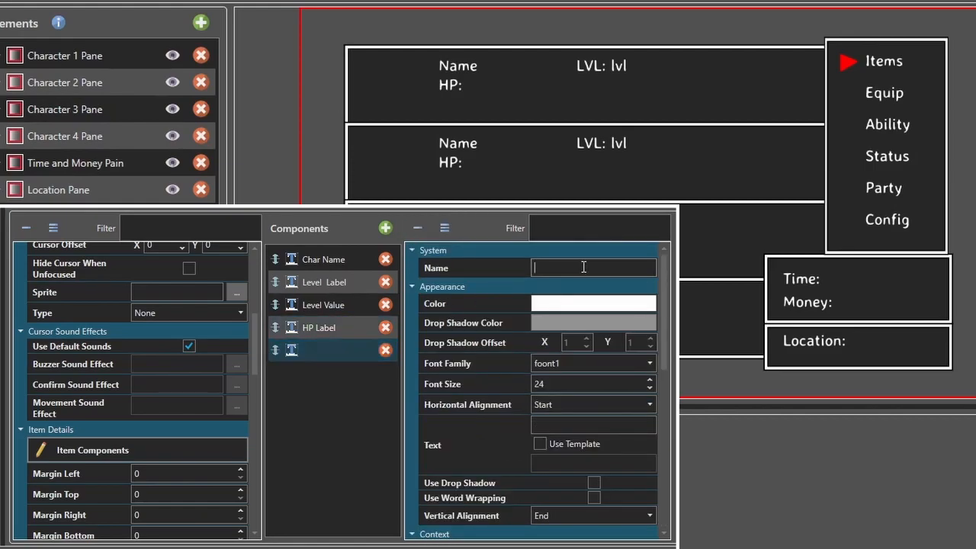
text(MP Lav)
key(BackSpace)
text(bel:)
click(383, 351)
Duplicate the HP Label component within the Character Info list's item components.
click(327, 329)
right_click(341, 331)
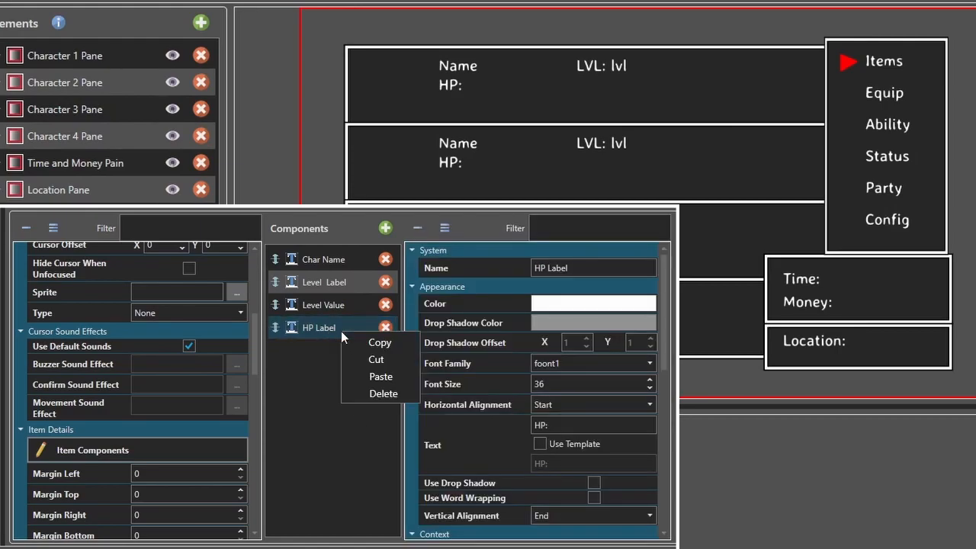
click(390, 342)
right_click(357, 368)
click(390, 404)
Rename the duplicated label MP Label and change its text to "MP:".
click(534, 268)
key(Delete)
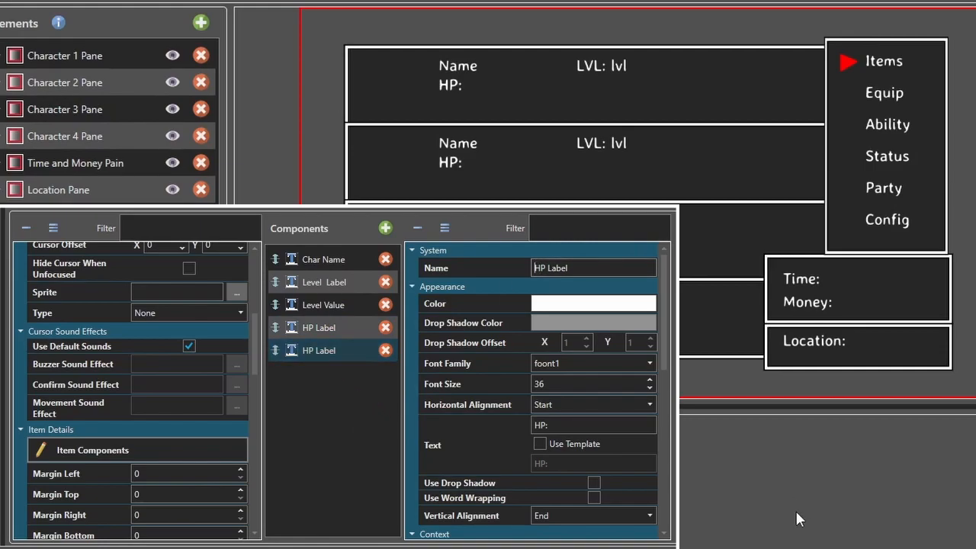
text(M)
click(536, 425)
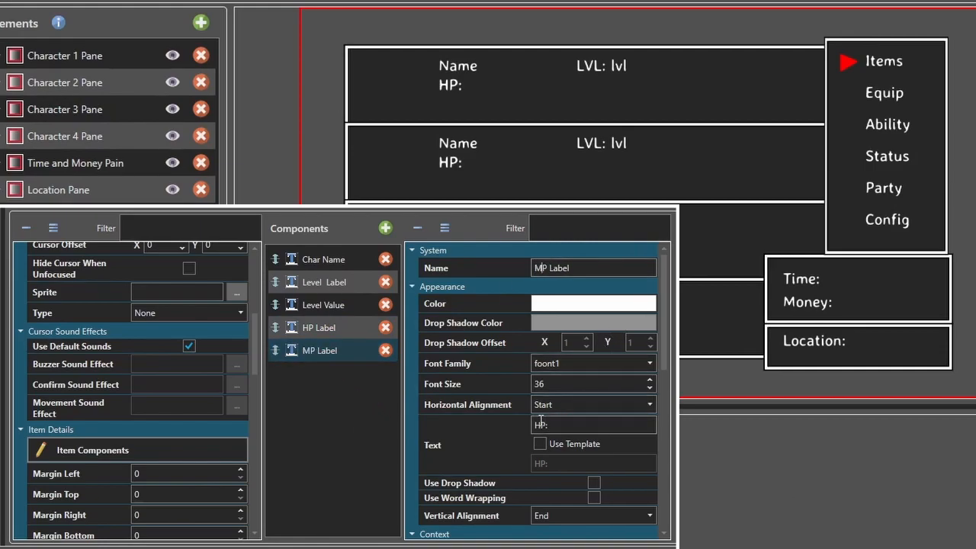
key(Delete)
text(M)
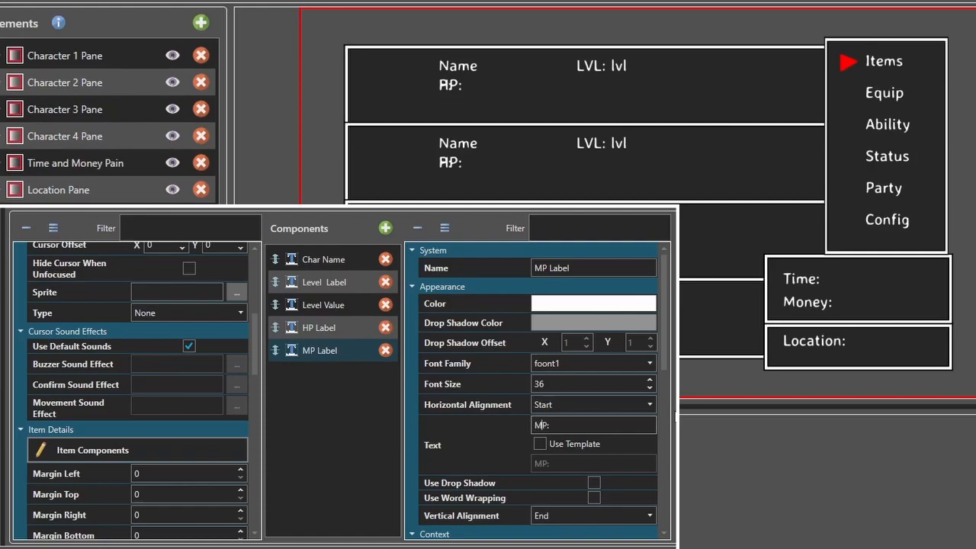
Set the MP Label's Relative Y position to 50%.
drag(665, 320, 666, 479)
double_click(579, 473)
scroll(579, 472, up, 19)
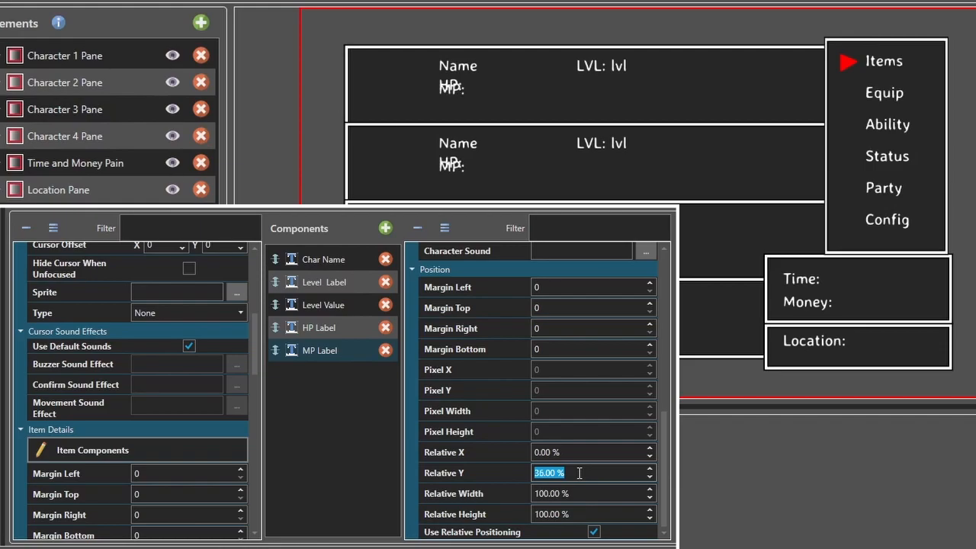
scroll(579, 473, up, 4)
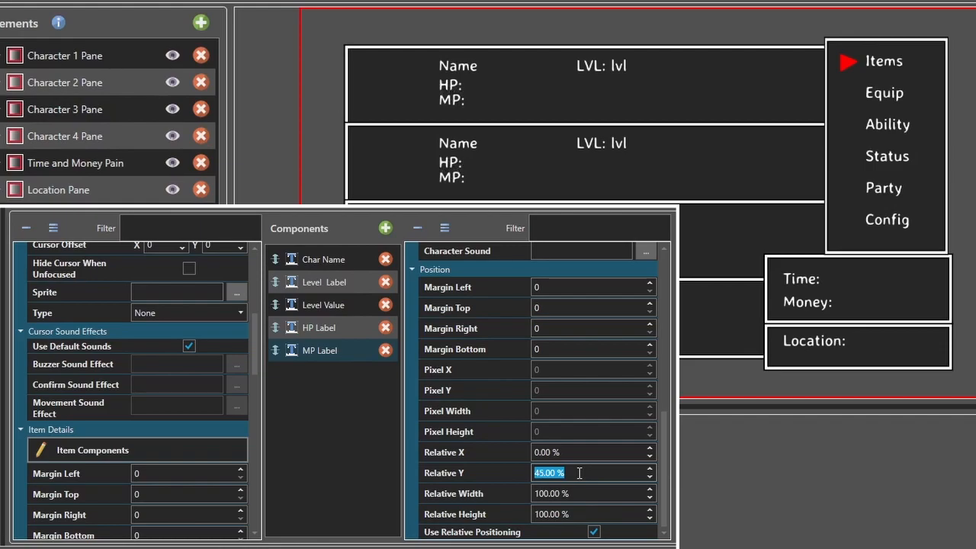
scroll(579, 473, up, 2)
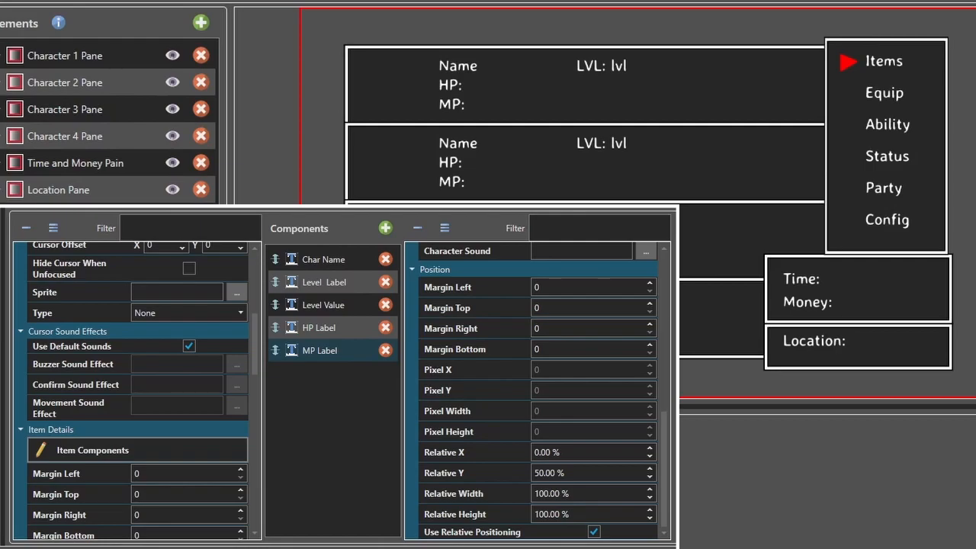
Add another text component named HP Value to the Character Info list's item components.
click(385, 228)
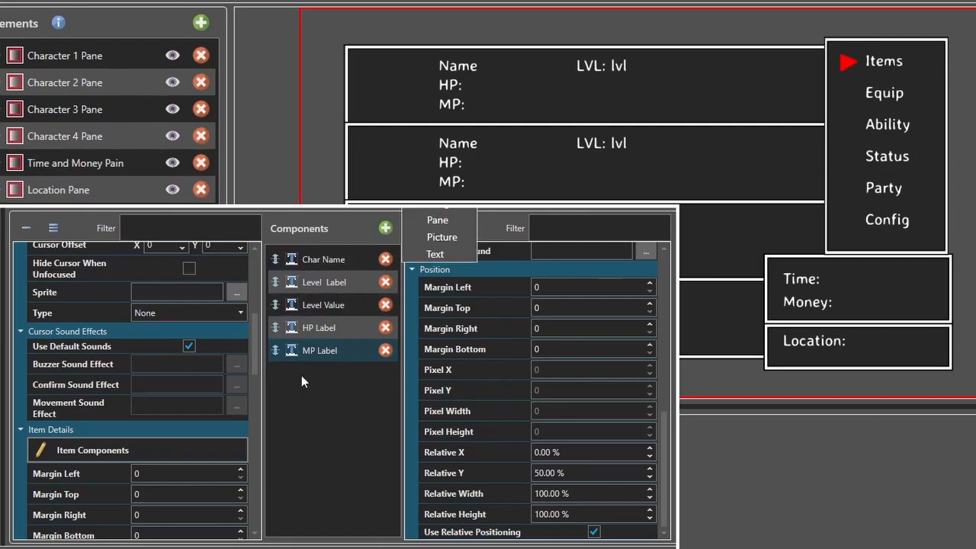
click(435, 254)
click(322, 375)
click(590, 266)
text(H)
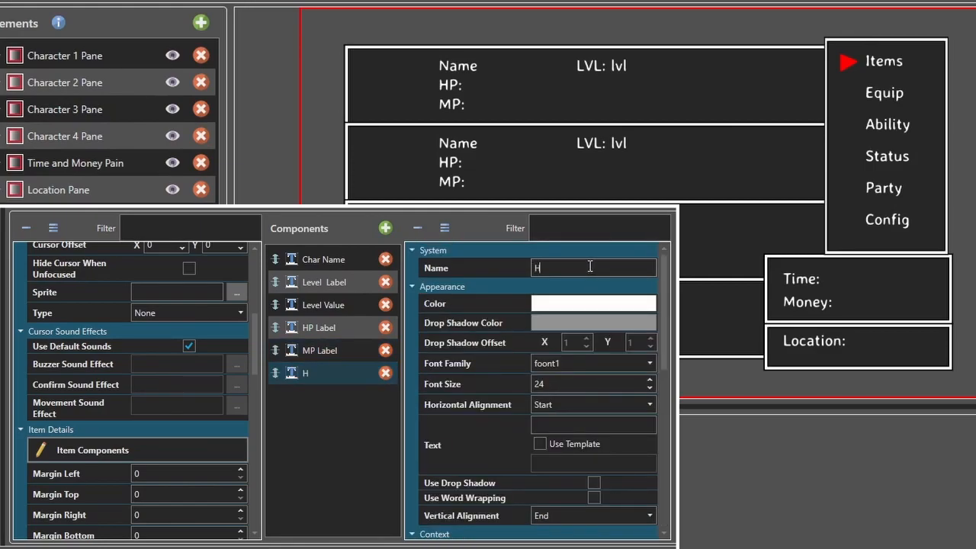
text(P Value)
Set the HP Value's font size to 36 and make its text a template reading "Statistics{hp]".
double_click(561, 381)
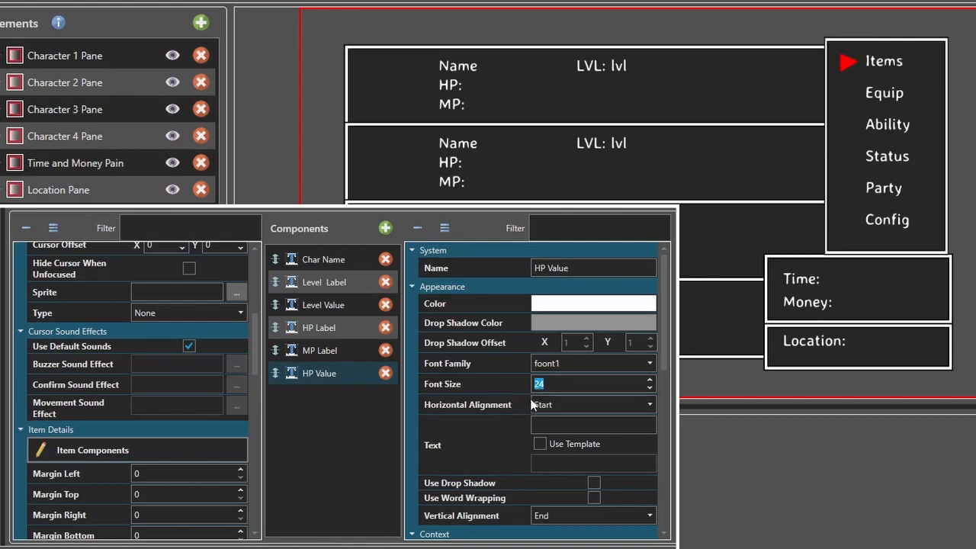
text(36)
click(538, 444)
click(558, 466)
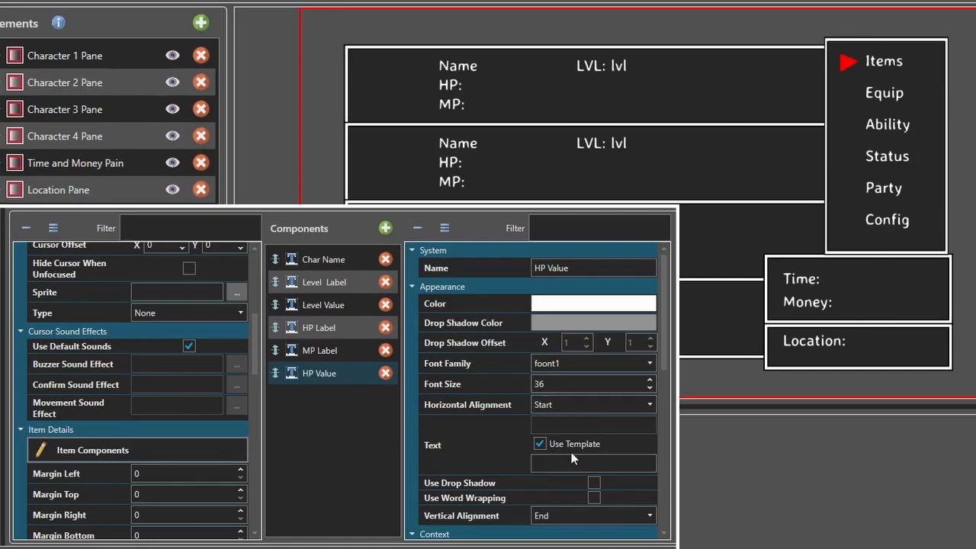
text(Sta)
key(Down)
key(Return)
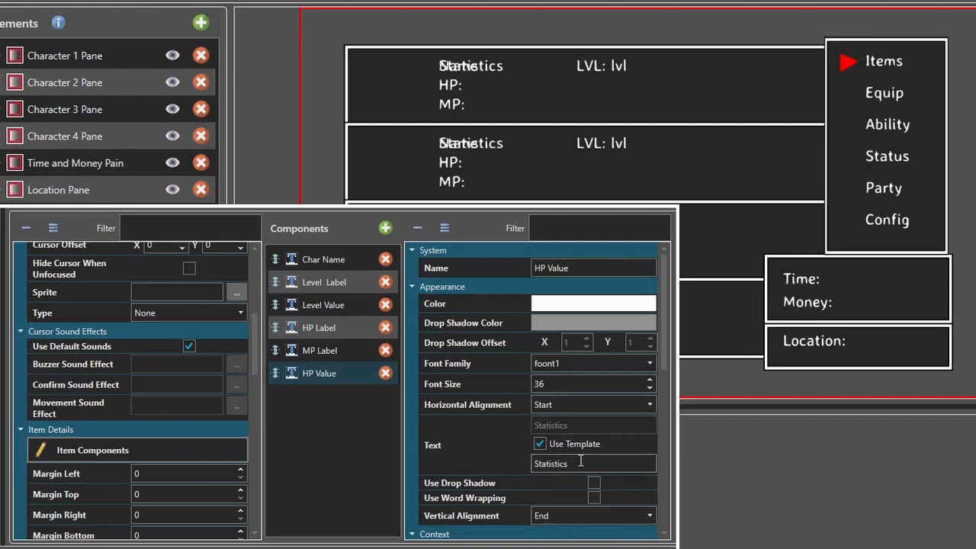
text({)
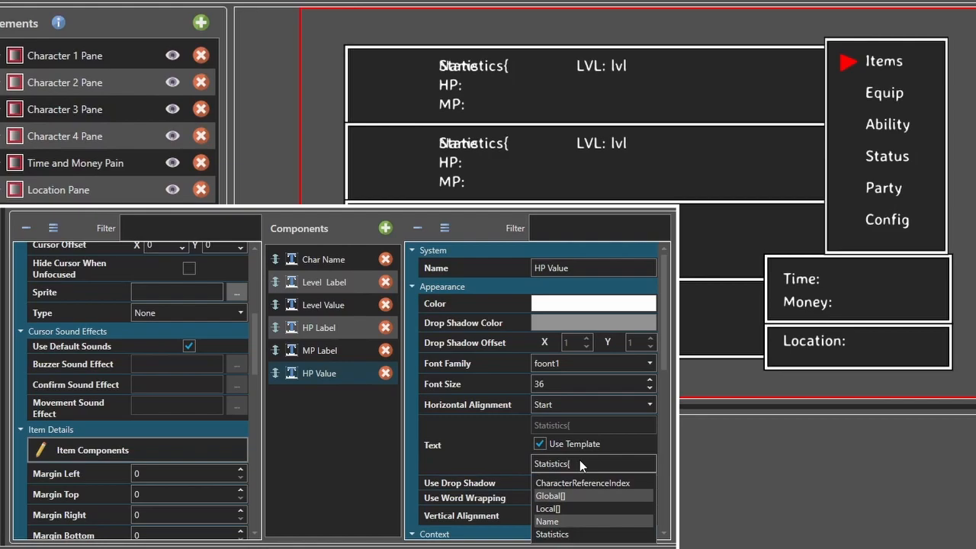
text(hp])
click(339, 460)
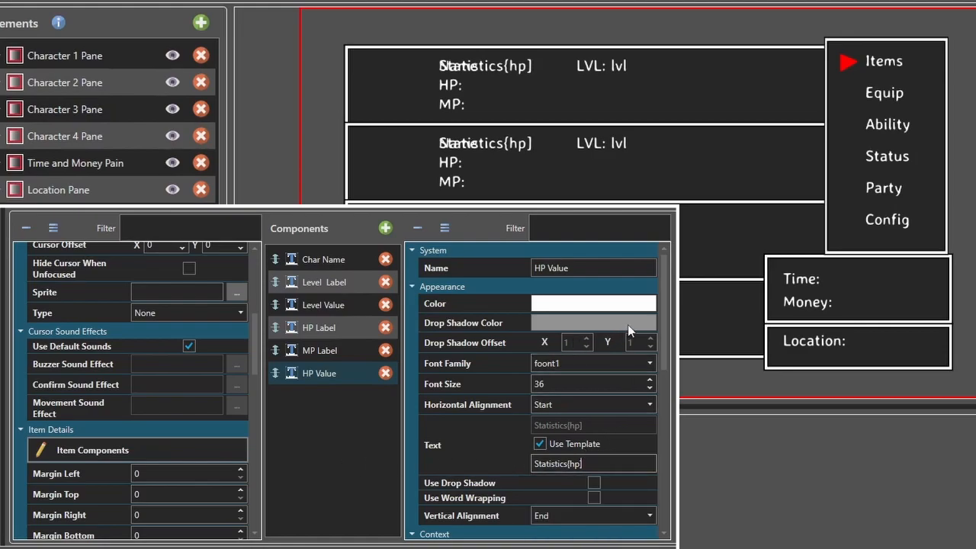
Position the HP Value beside the HP label with Relative Y at 25% and Relative X at 4%.
scroll(665, 339, down, 6)
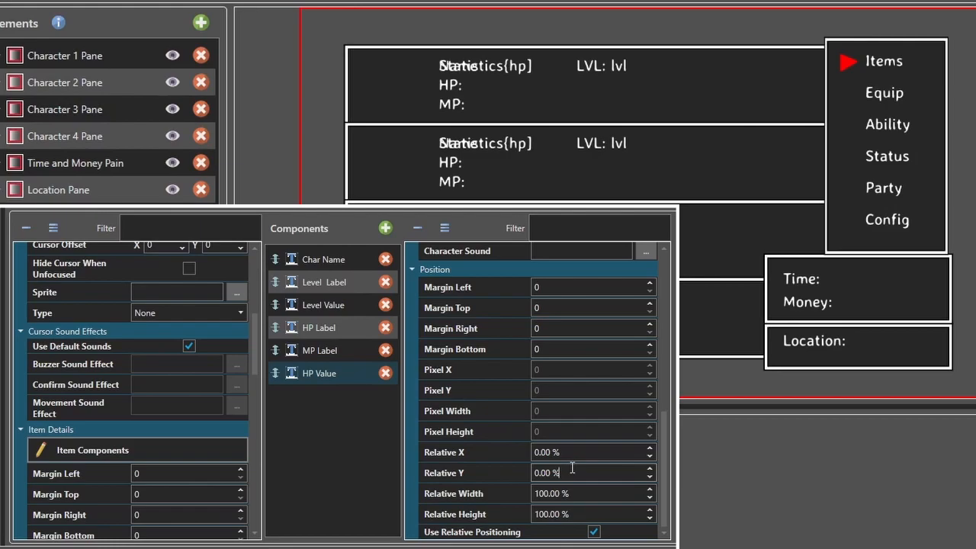
scroll(571, 468, up, 11)
scroll(572, 472, up, 7)
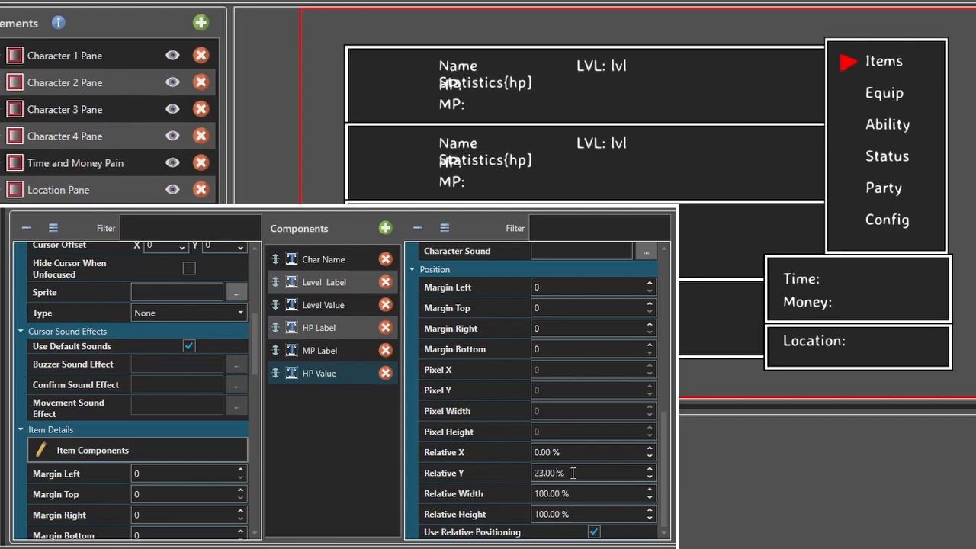
triple_click(577, 472)
click(590, 470)
triple_click(590, 455)
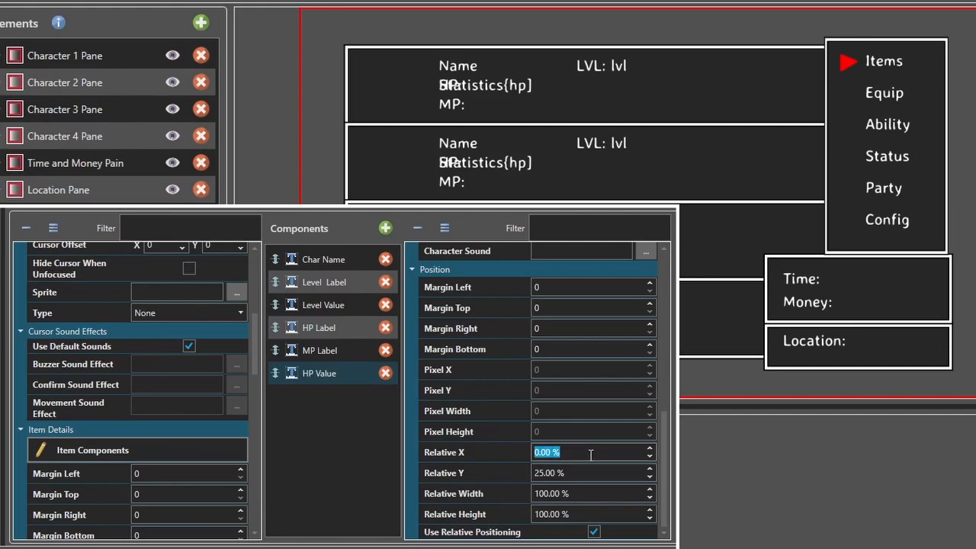
scroll(590, 455, down, 1)
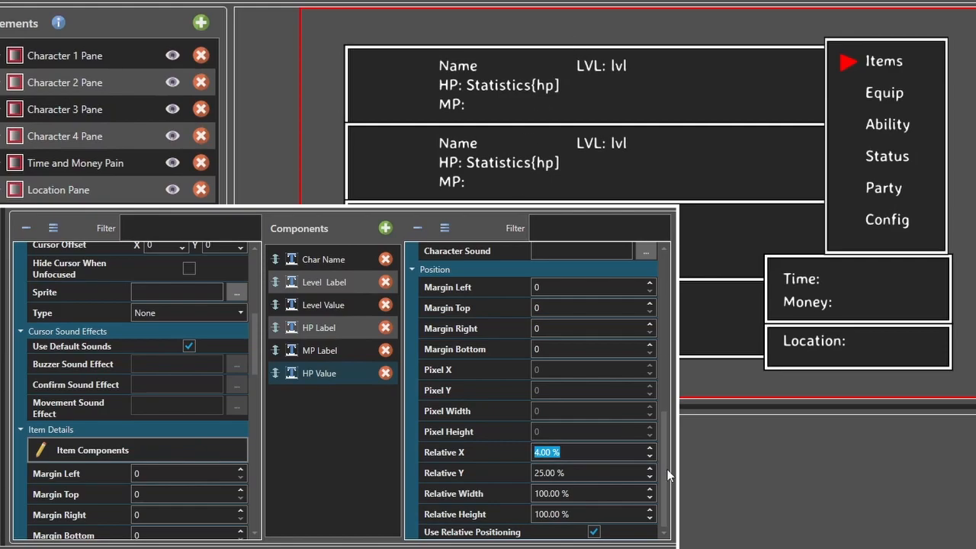
Correct the opening bracket in the HP Value's template text so it reads "Statistics[hp]".
click(667, 396)
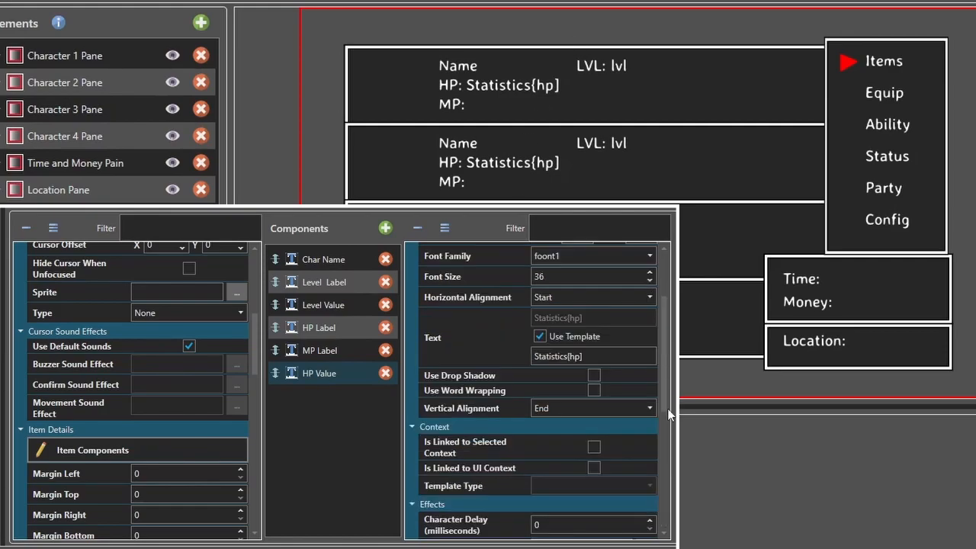
click(575, 356)
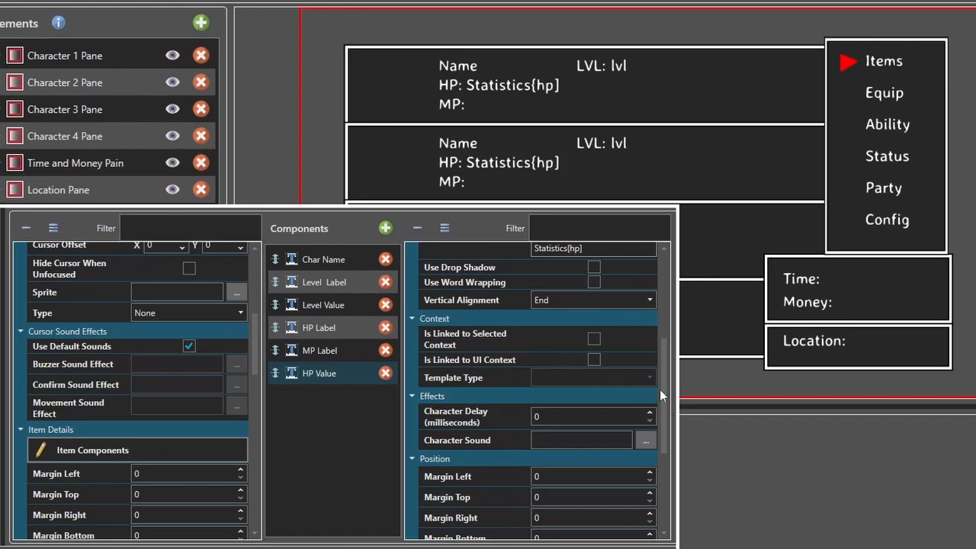
scroll(659, 390, up, 3)
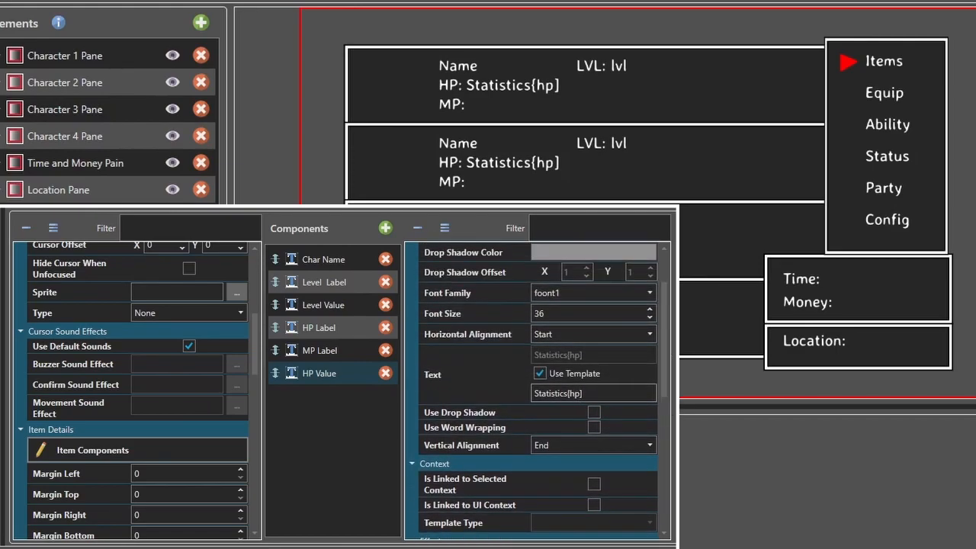
key(BackSpace)
text([)
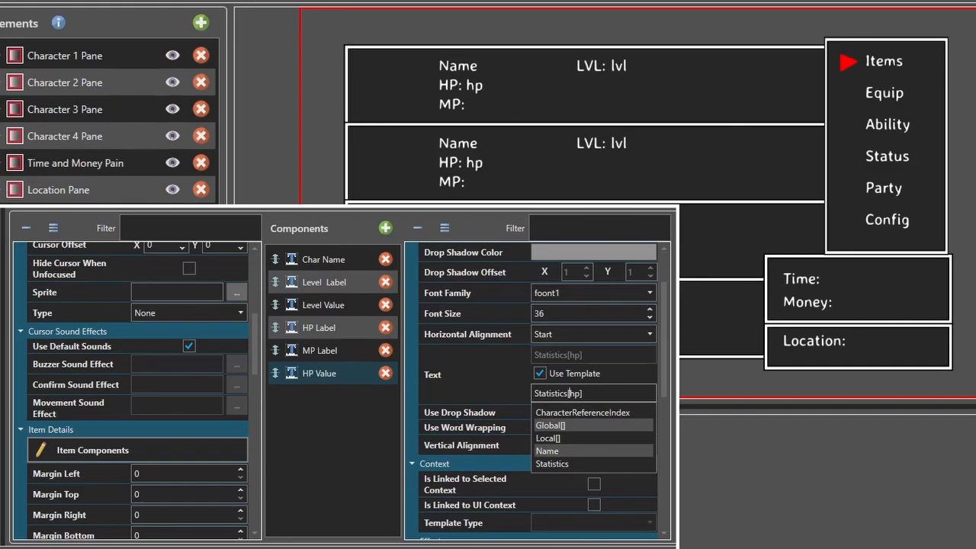
Check the character's HP value in the running game's menu, then close the playtest.
click(456, 84)
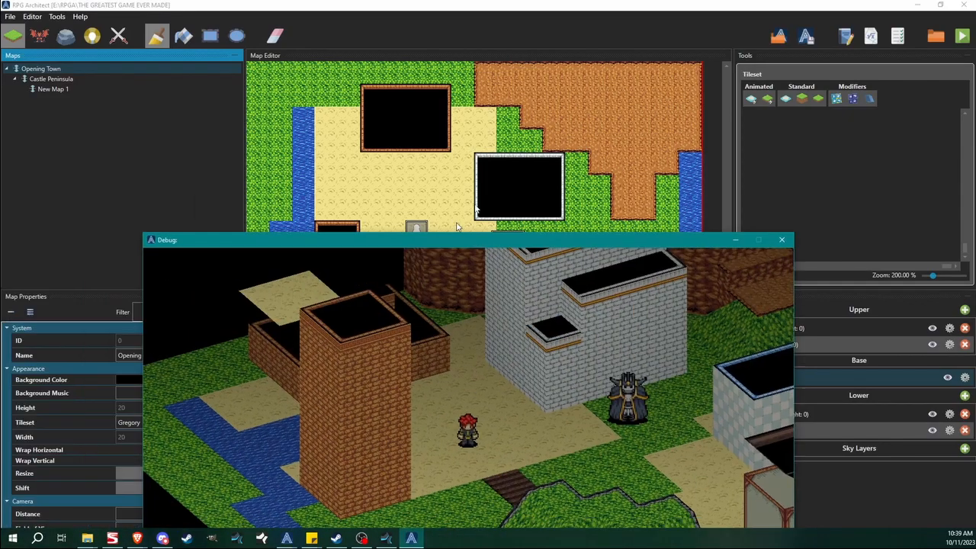
drag(424, 240, 453, 79)
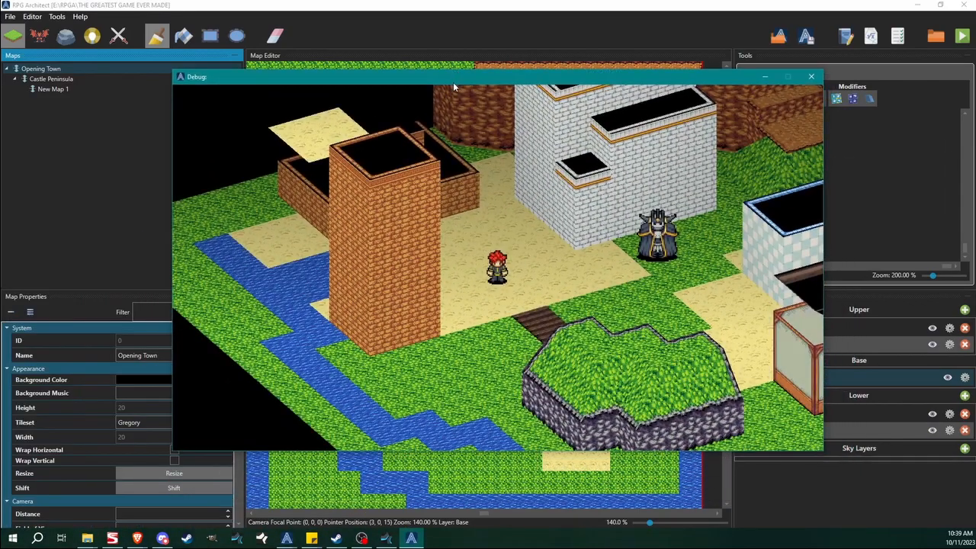
key(Escape)
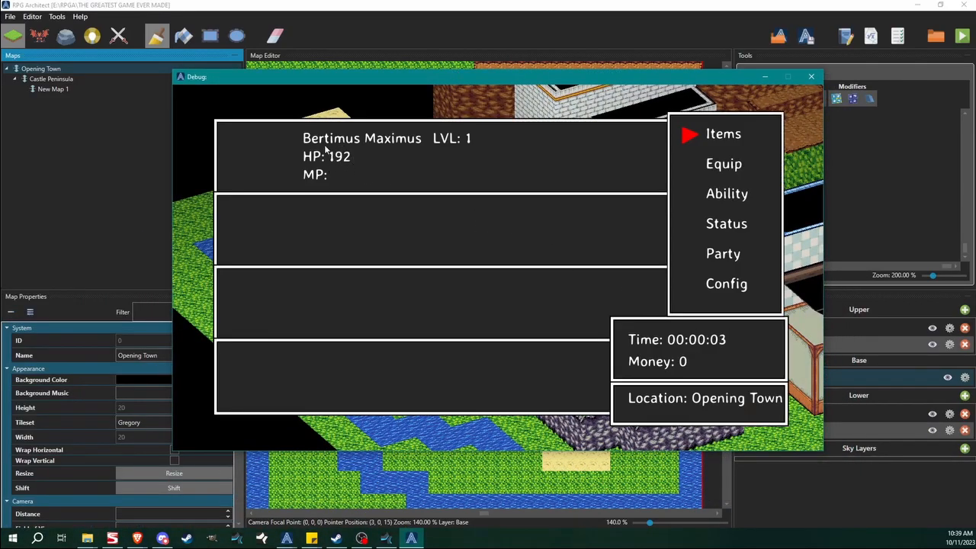
click(811, 77)
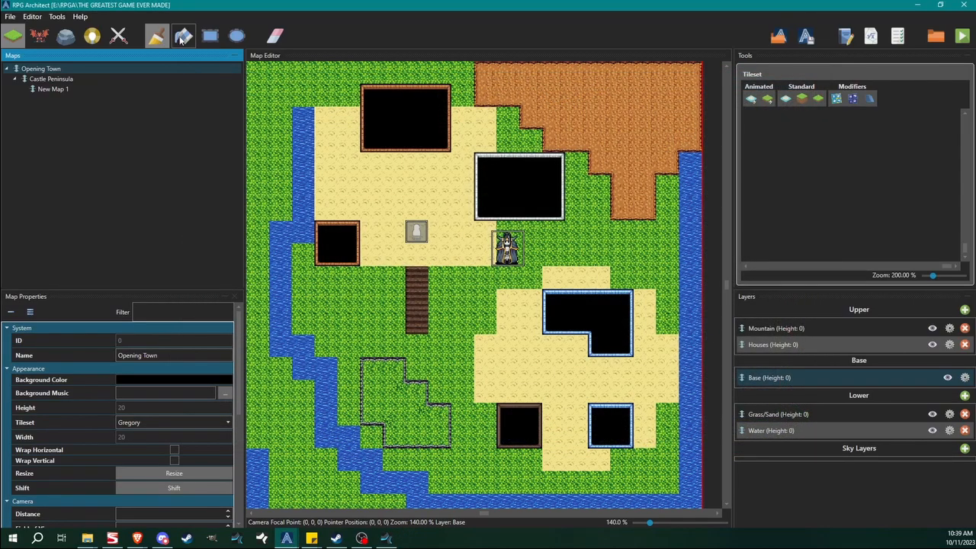
Open the database and display the character settings and level table of Bertimus Maximus.
click(183, 35)
click(188, 112)
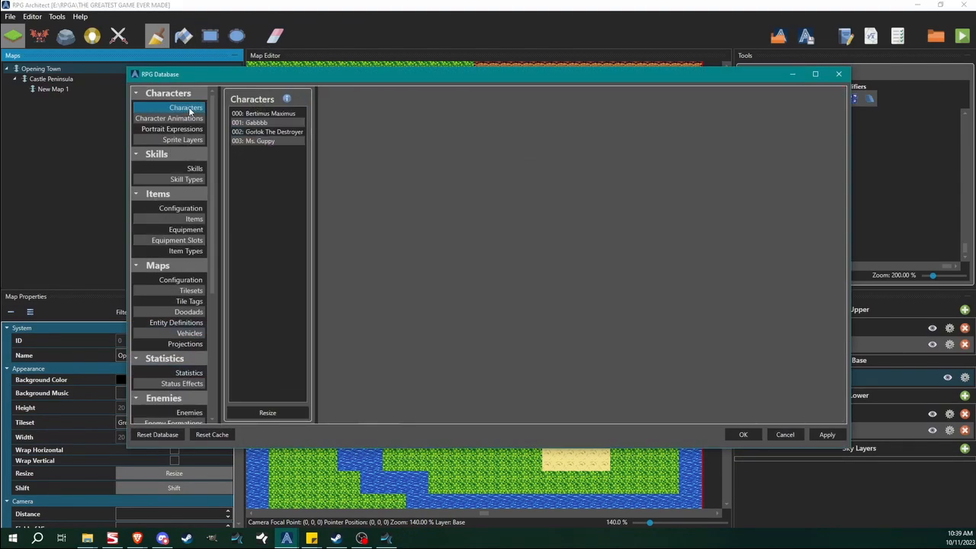
click(263, 113)
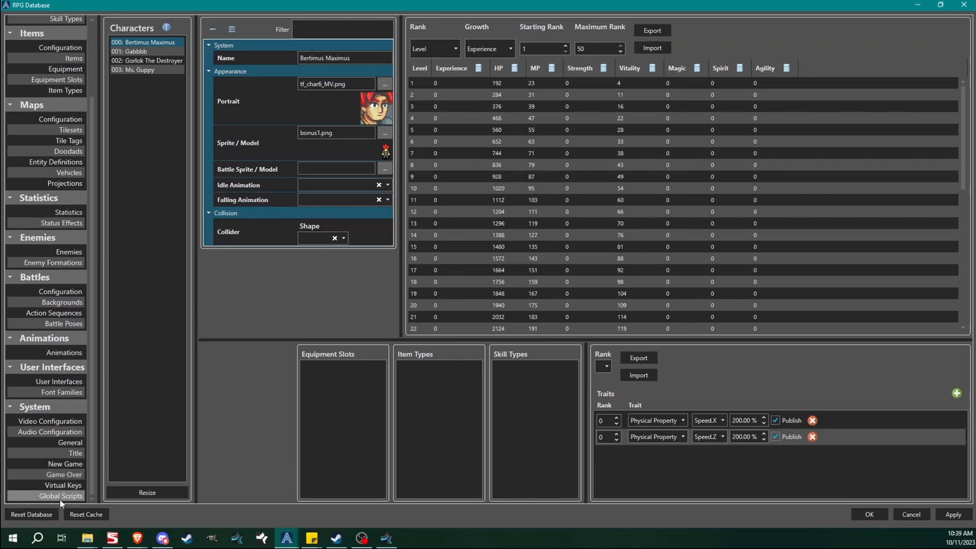
Add three empty member entries to the starting party in the New Game settings.
click(68, 442)
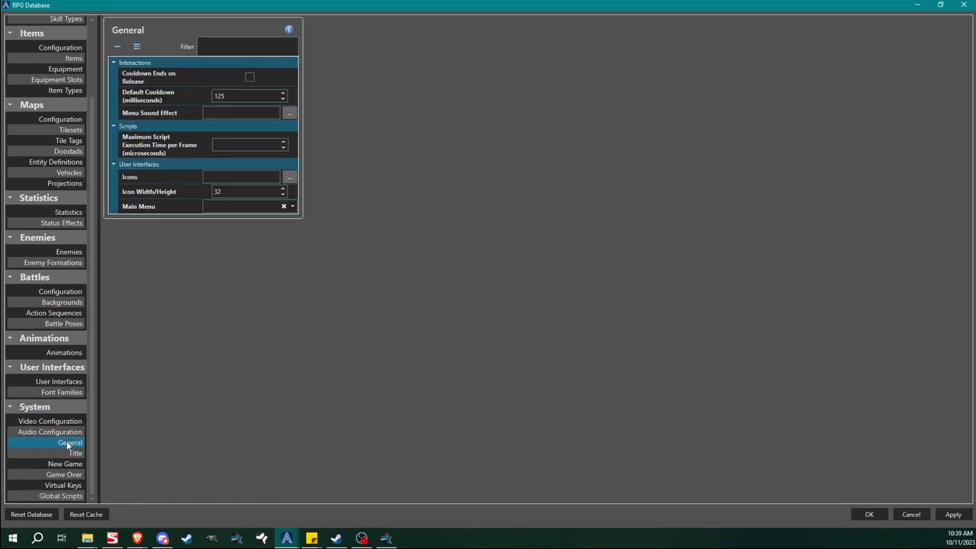
click(65, 422)
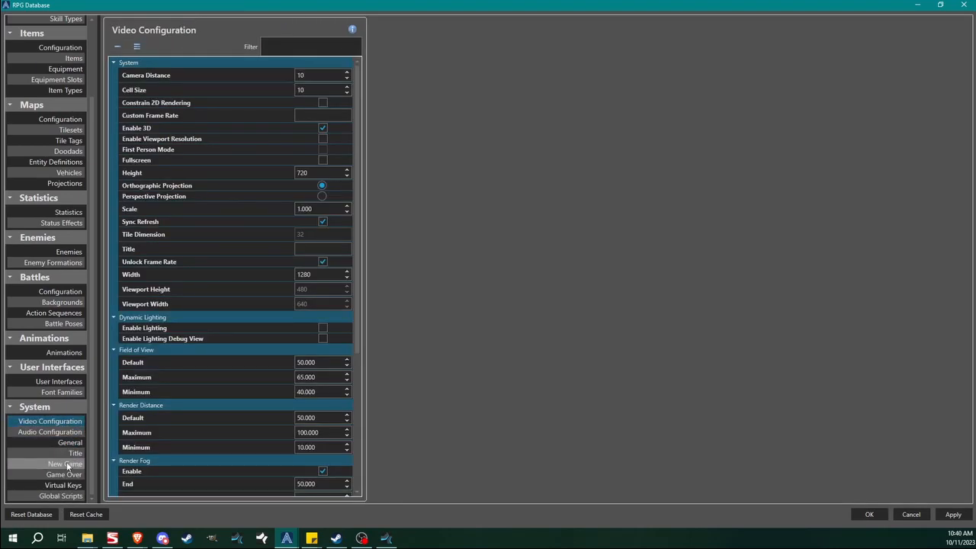
click(65, 463)
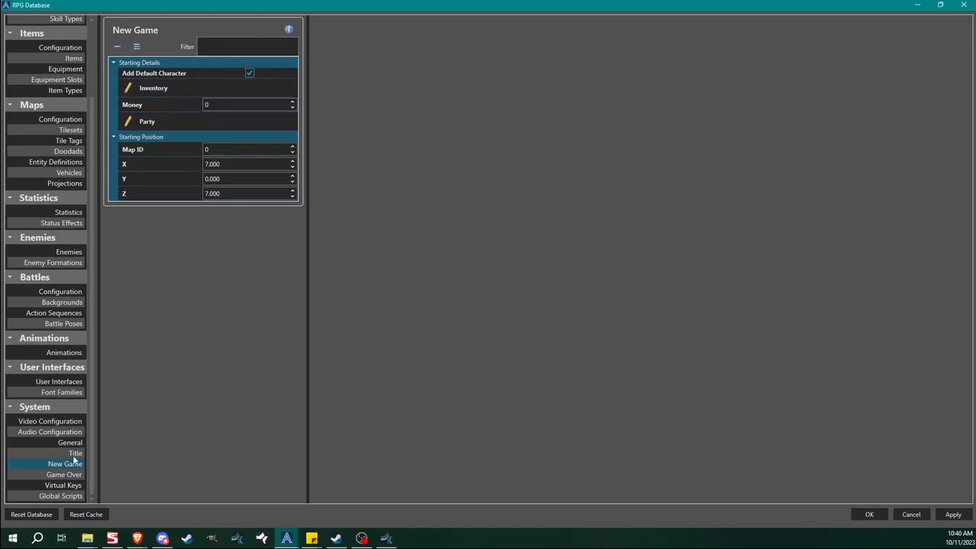
click(60, 474)
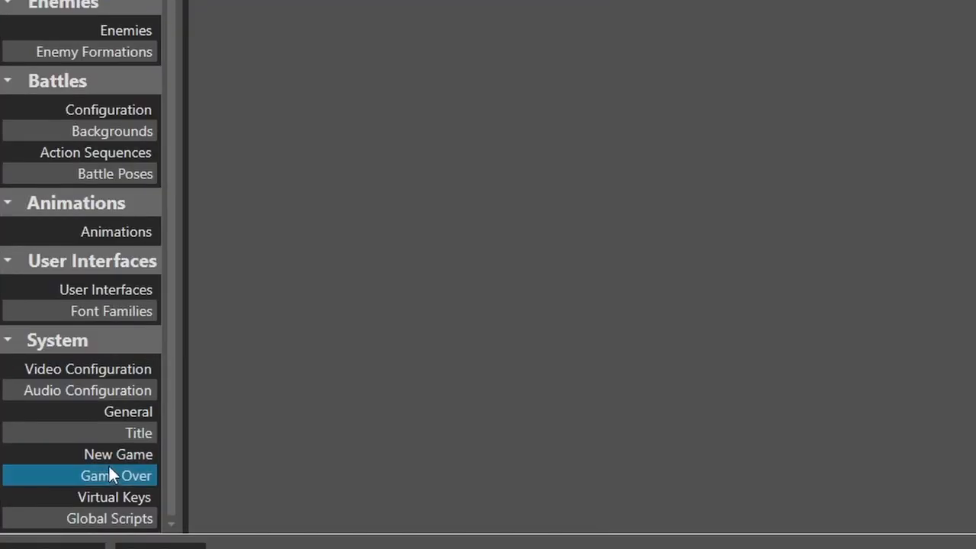
click(114, 454)
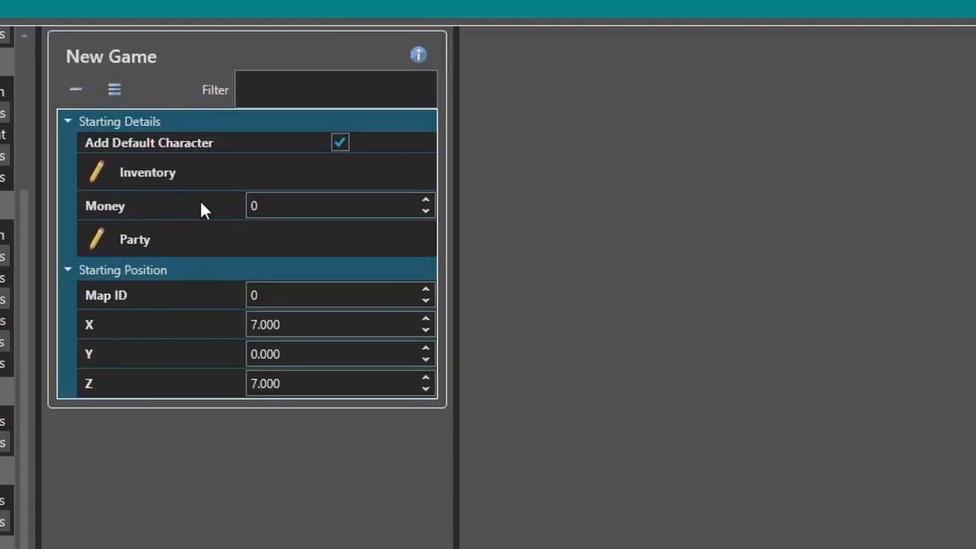
click(152, 242)
click(705, 50)
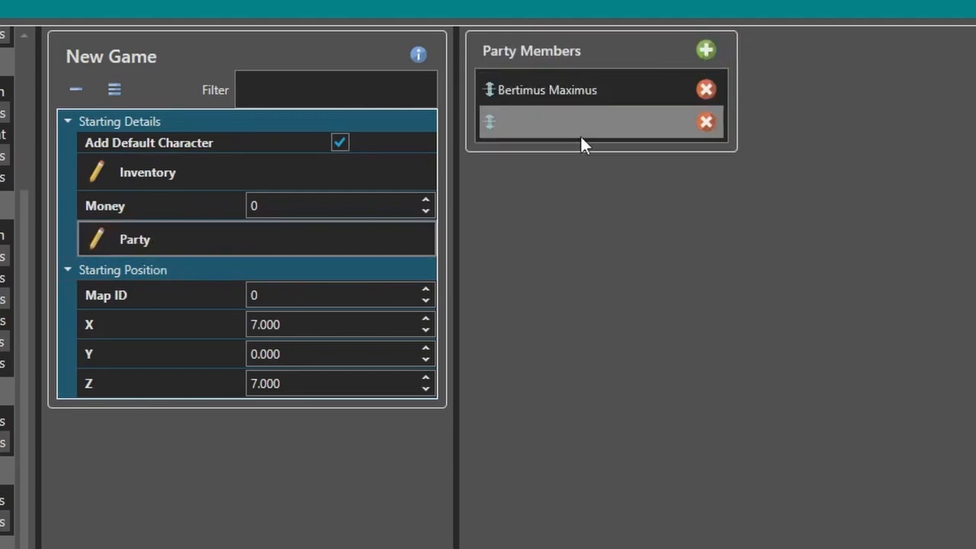
click(707, 58)
click(706, 58)
Assign Gabbbb, Gorlok The Destroyer and Ms. Guppy, in that order, to the three empty party member entries.
click(599, 124)
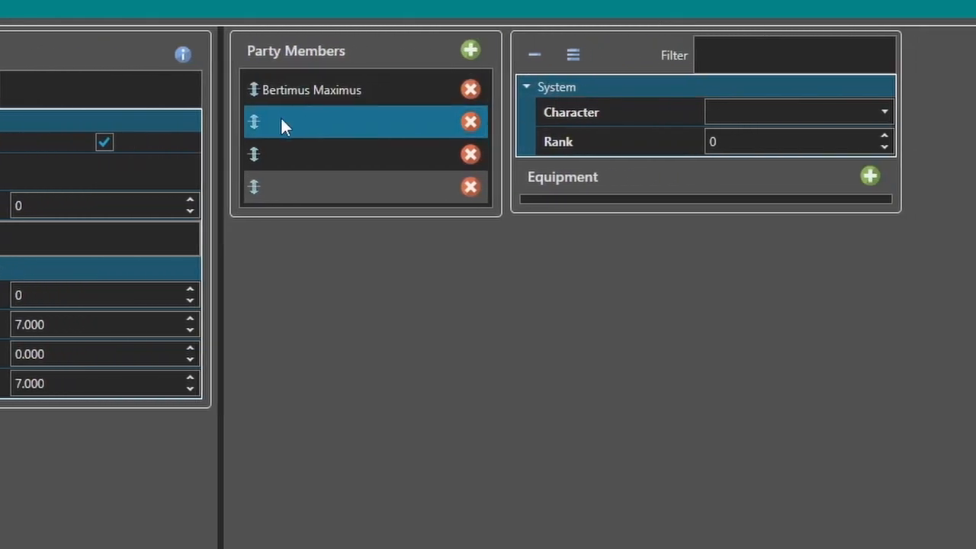
click(809, 113)
click(748, 157)
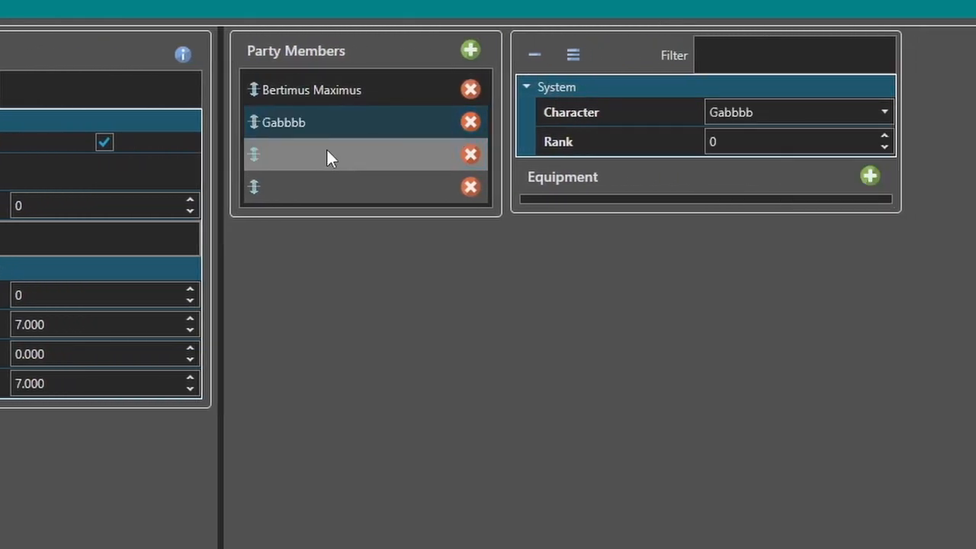
click(359, 154)
click(730, 112)
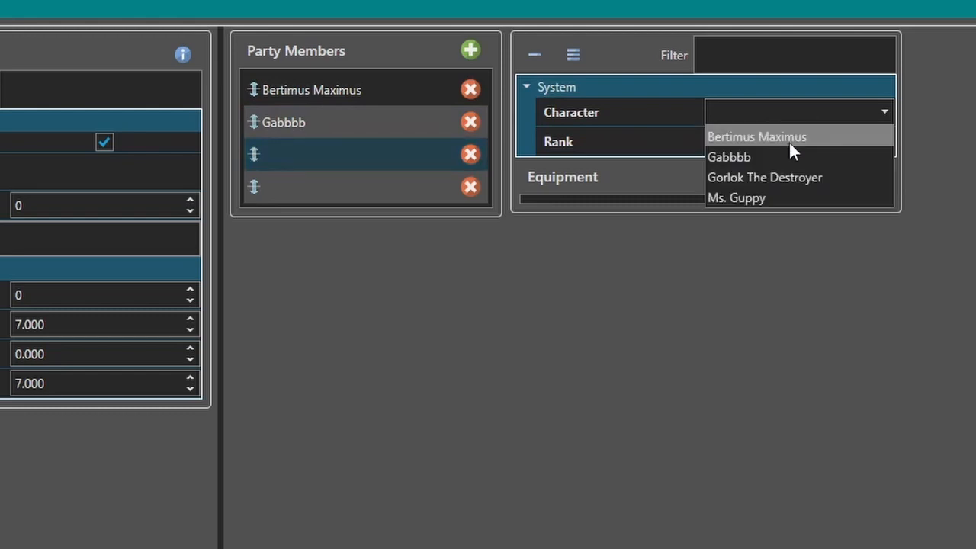
click(768, 175)
click(333, 189)
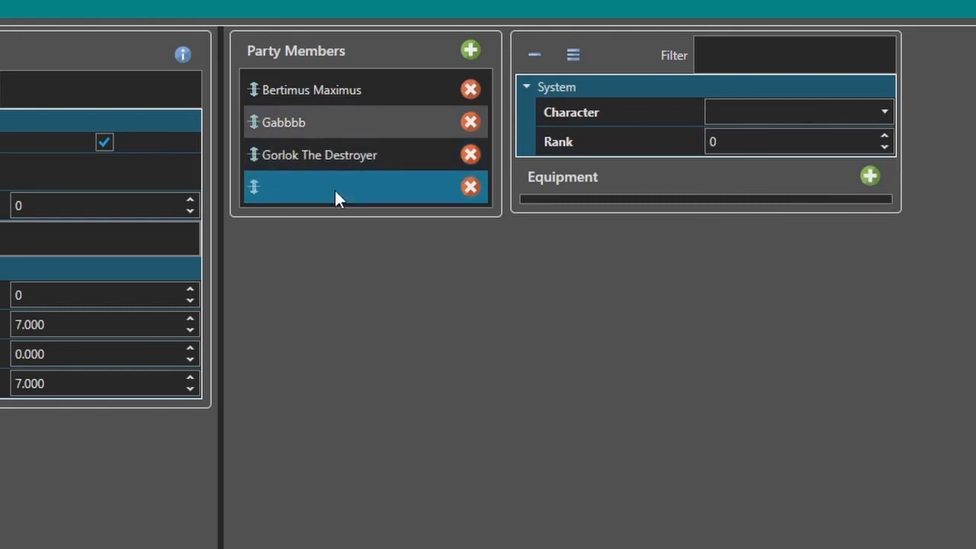
click(785, 113)
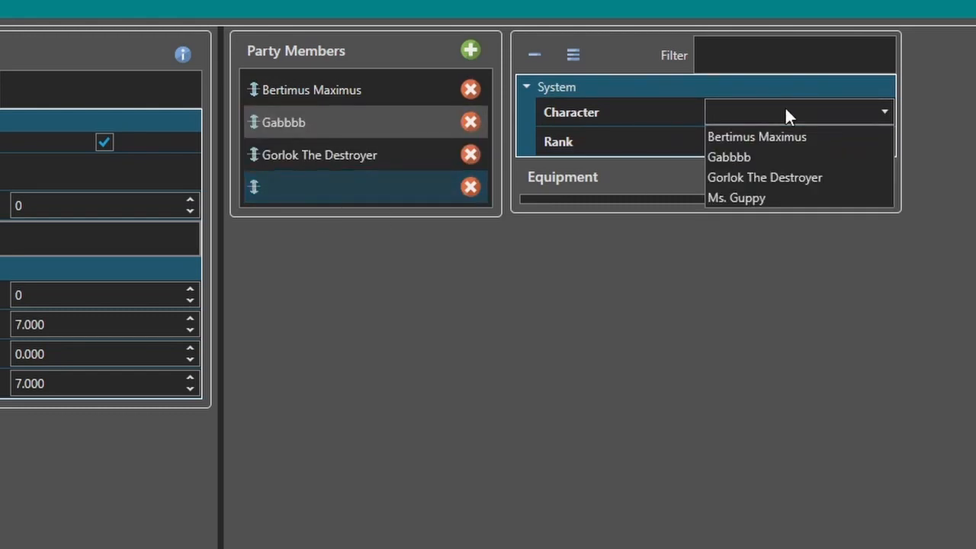
click(755, 200)
Raise the starting rank of party member Bertimus Maximus.
click(334, 92)
click(328, 122)
click(345, 98)
click(385, 120)
click(404, 95)
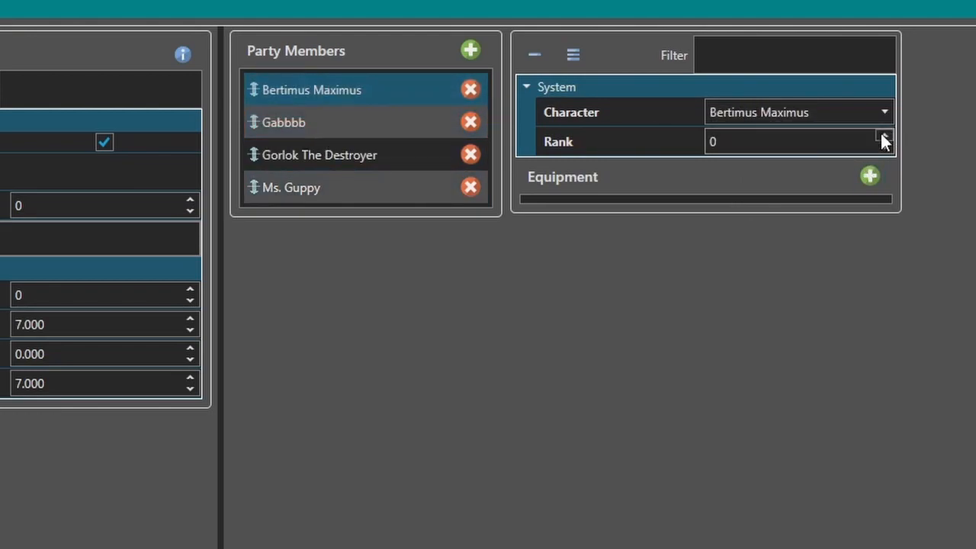
click(883, 136)
click(882, 136)
click(882, 136)
click(883, 136)
Adjust the starting ranks of party members Gabbbb and Gorlok The Destroyer.
click(369, 127)
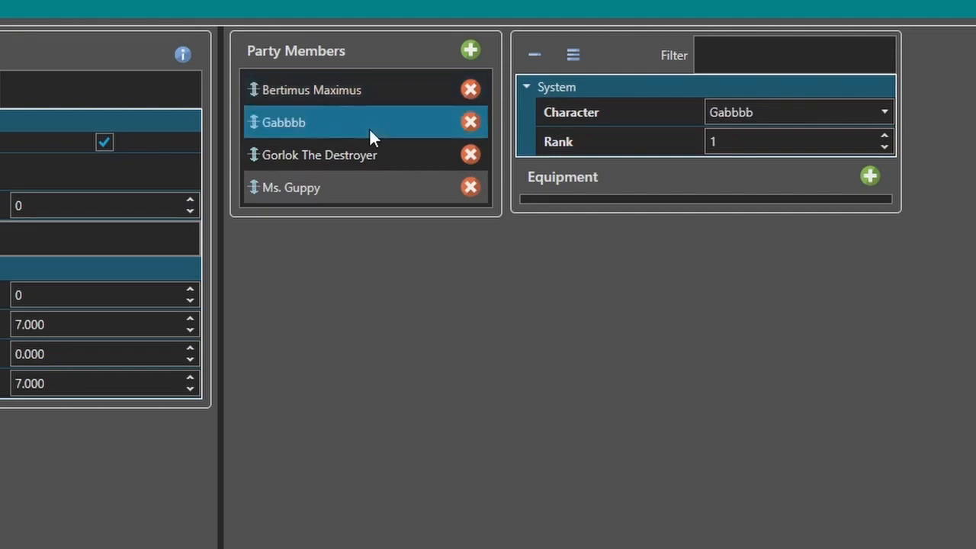
click(884, 136)
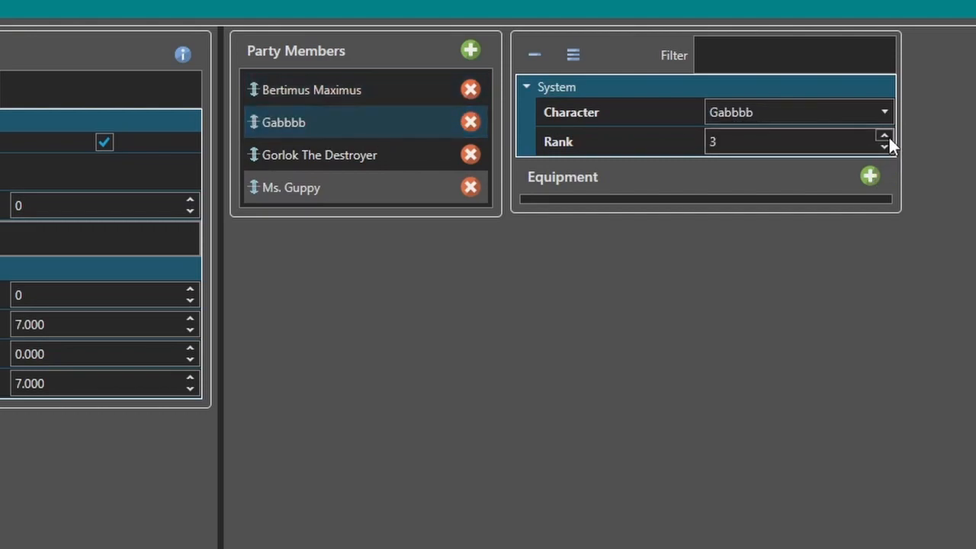
click(884, 135)
click(372, 155)
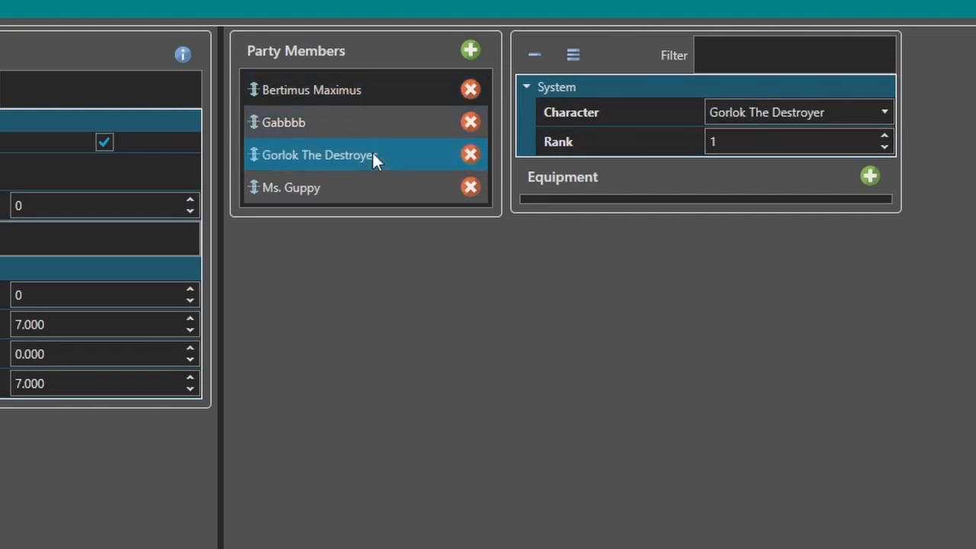
click(884, 137)
click(885, 147)
Set the starting rank of party member Ms. Guppy to 36.
click(393, 189)
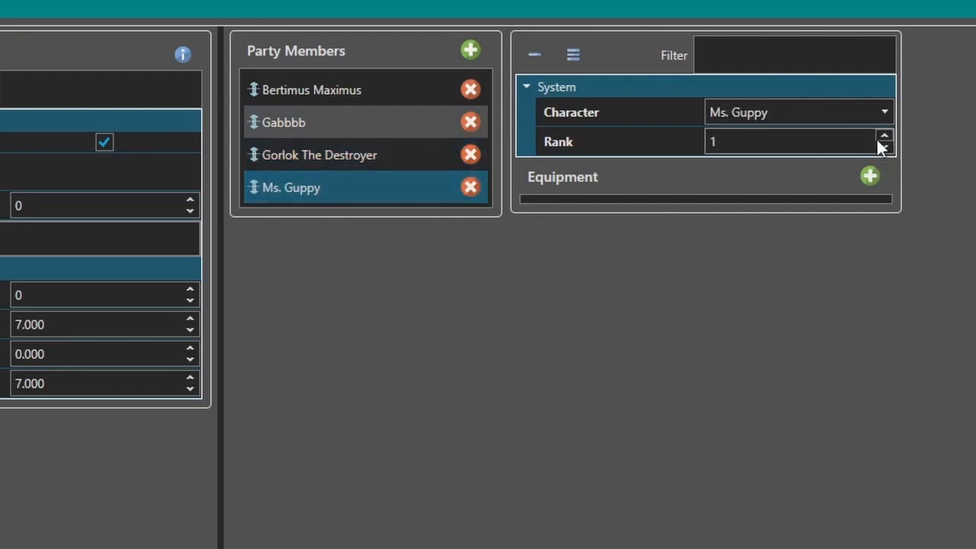
click(808, 140)
text(36)
key(Return)
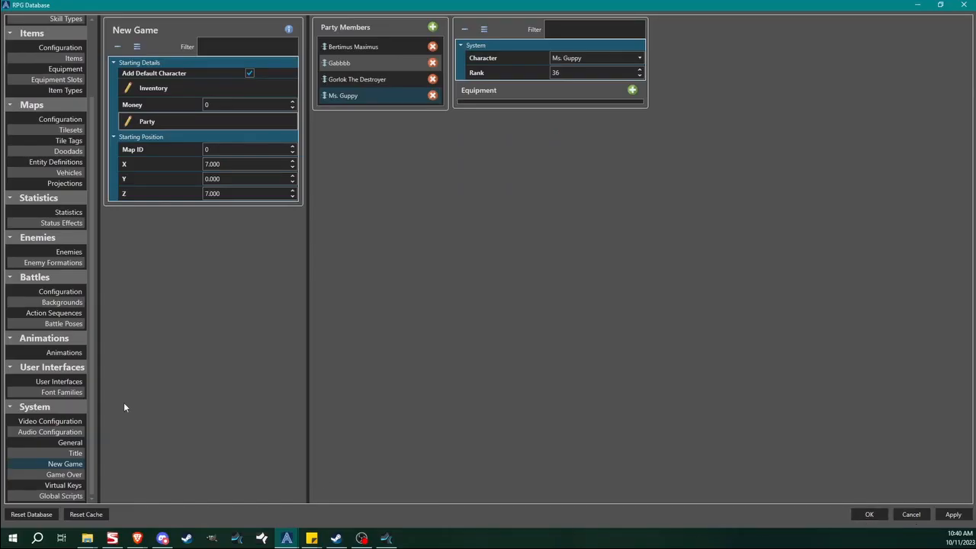
Add a new Text component to the item components of the Character Info list in the Men-yooo interface.
click(60, 381)
click(133, 60)
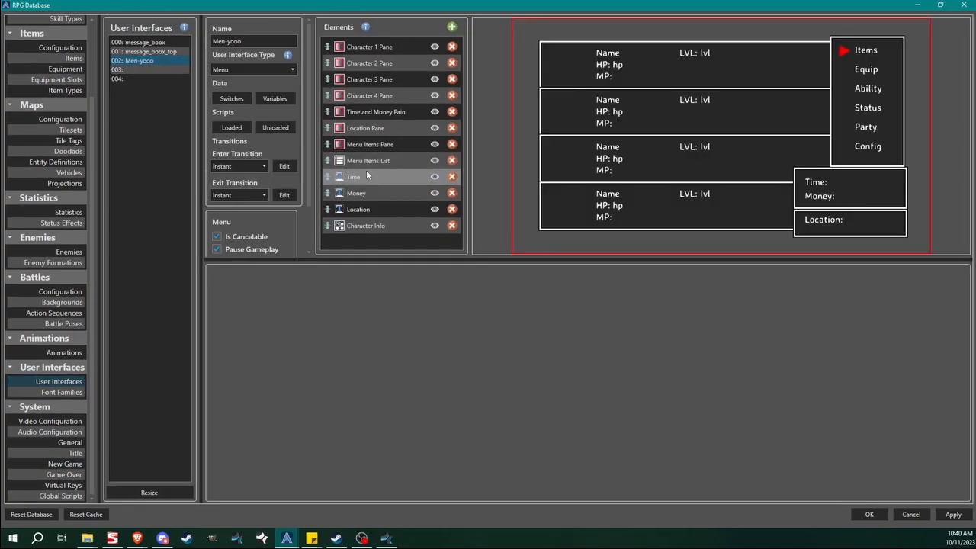
click(373, 226)
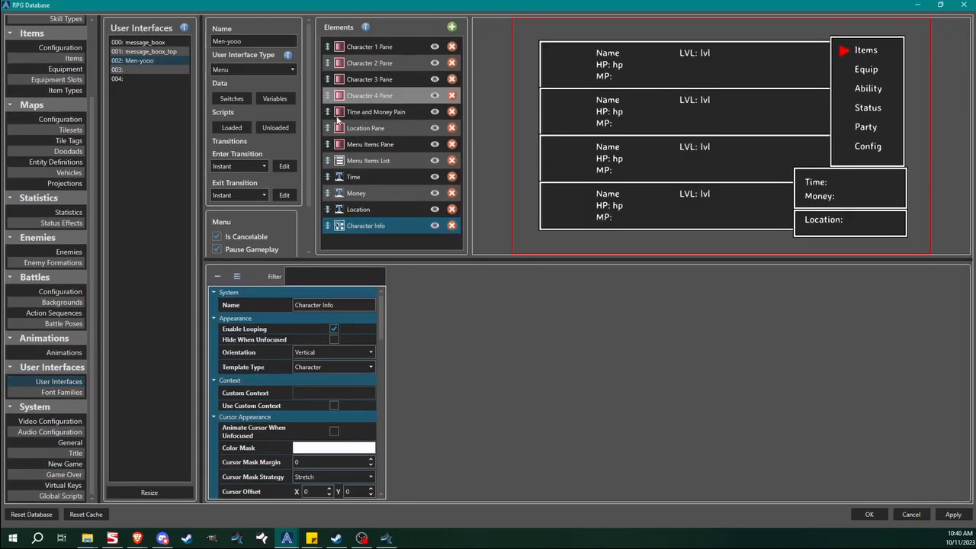
scroll(373, 335, down, 10)
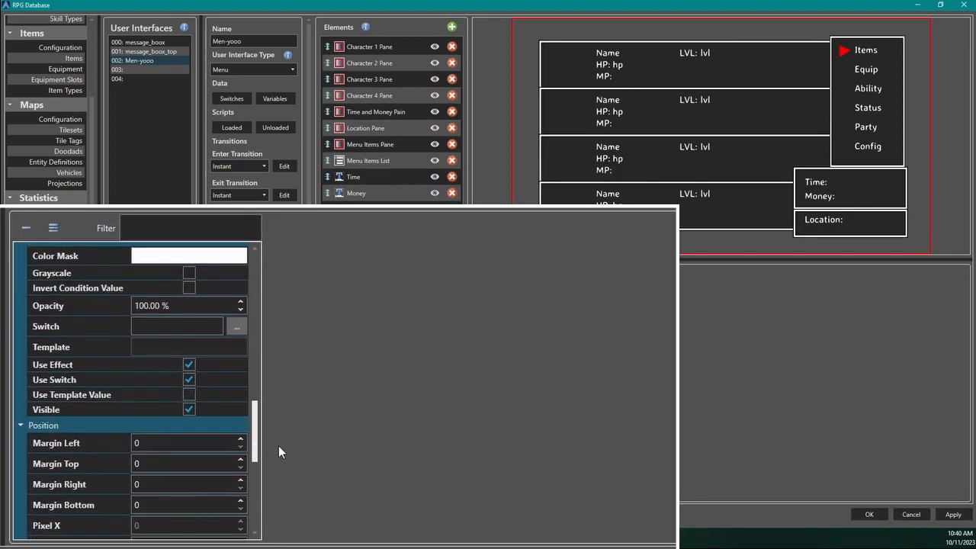
click(93, 279)
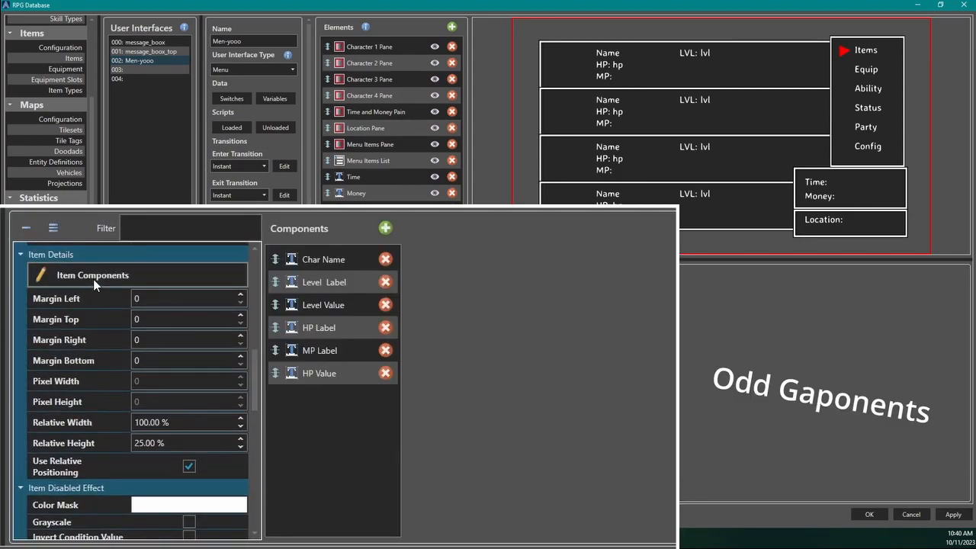
click(386, 228)
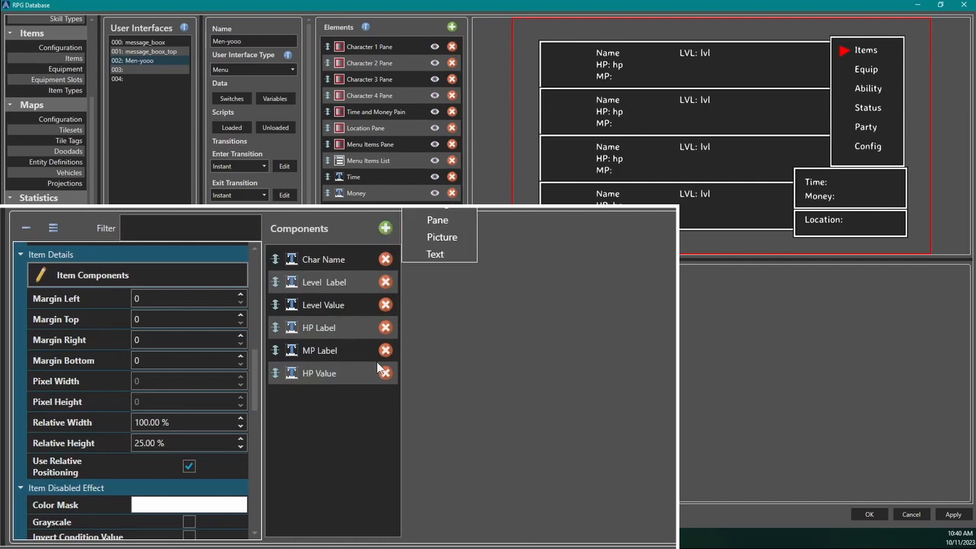
click(443, 259)
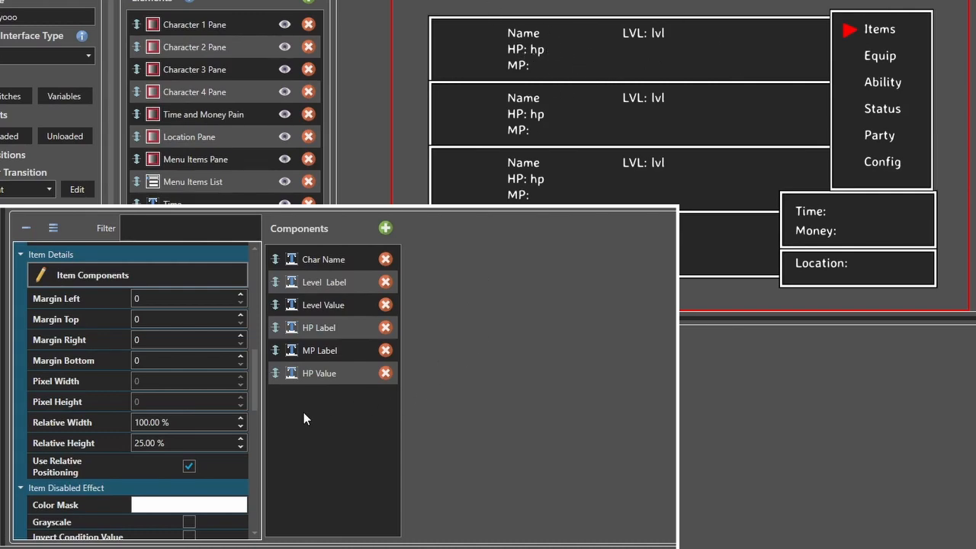
click(385, 228)
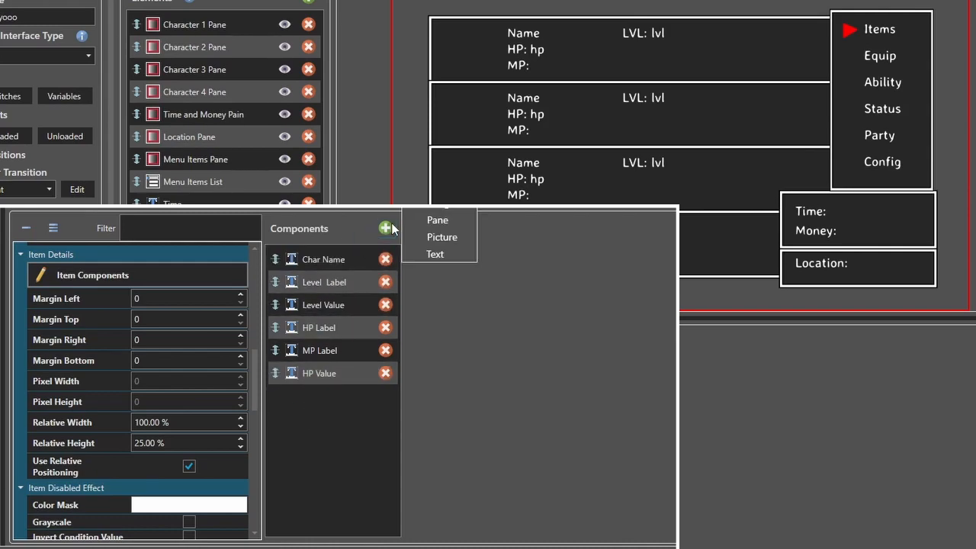
click(435, 254)
Enable template text for the new unnamed text component and set its font size to 36.
click(310, 400)
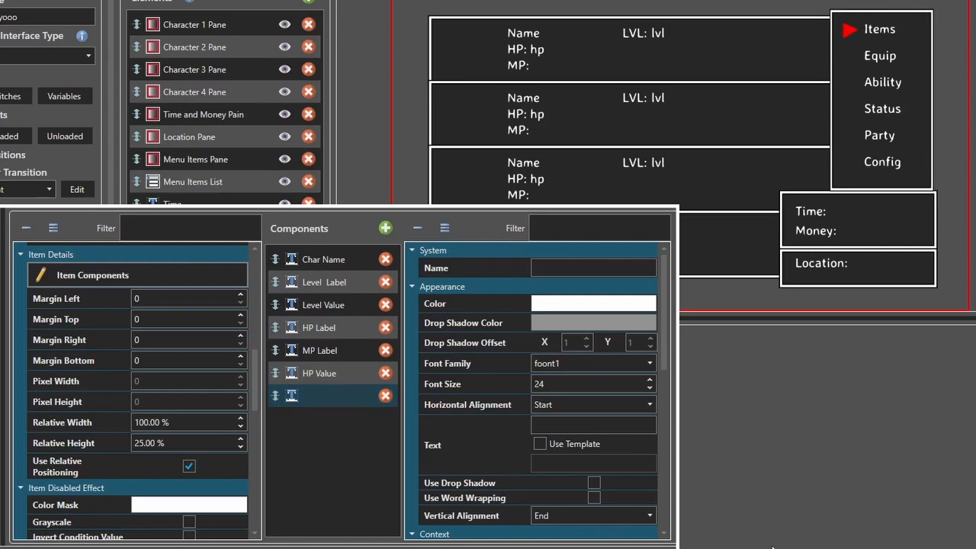
click(539, 444)
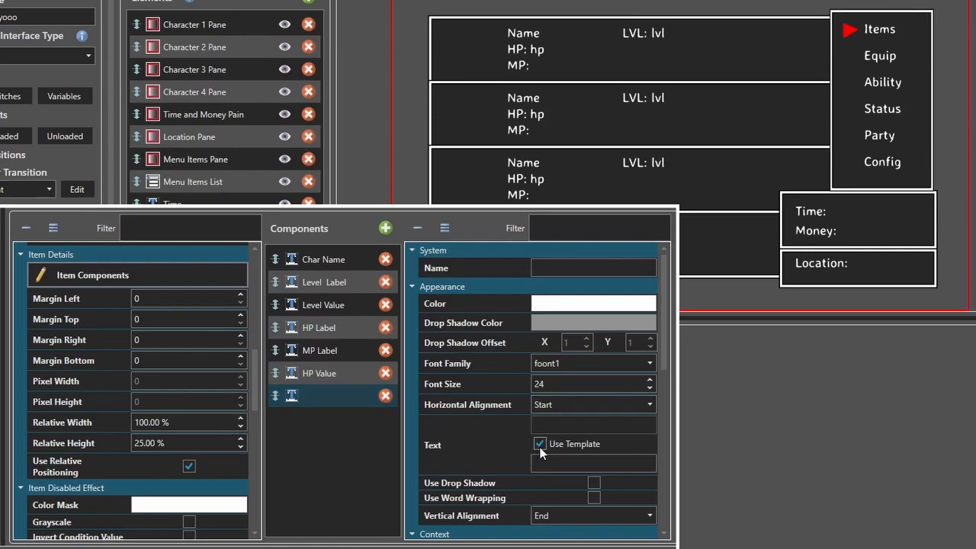
double_click(563, 384)
text(36)
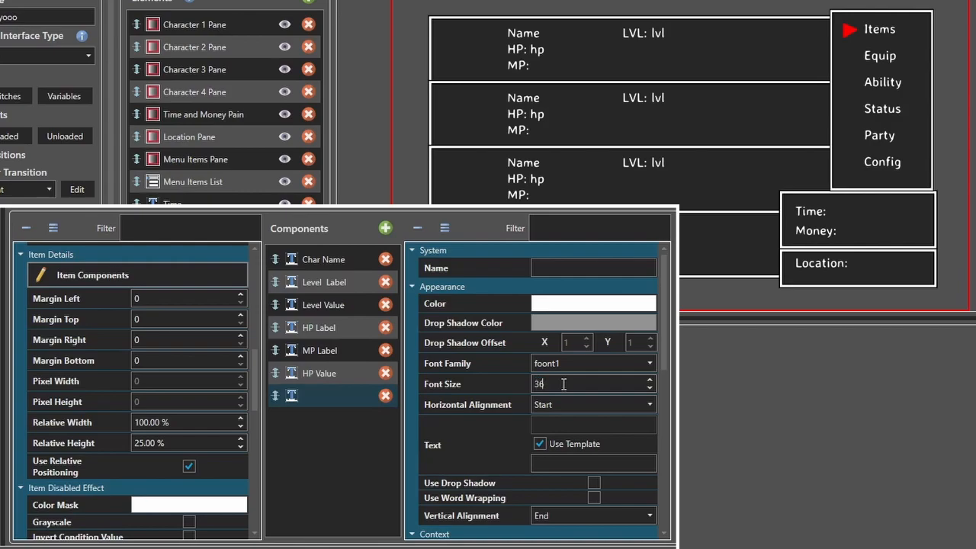
Enter Statistics[max_hp] as the new text component's template.
click(543, 465)
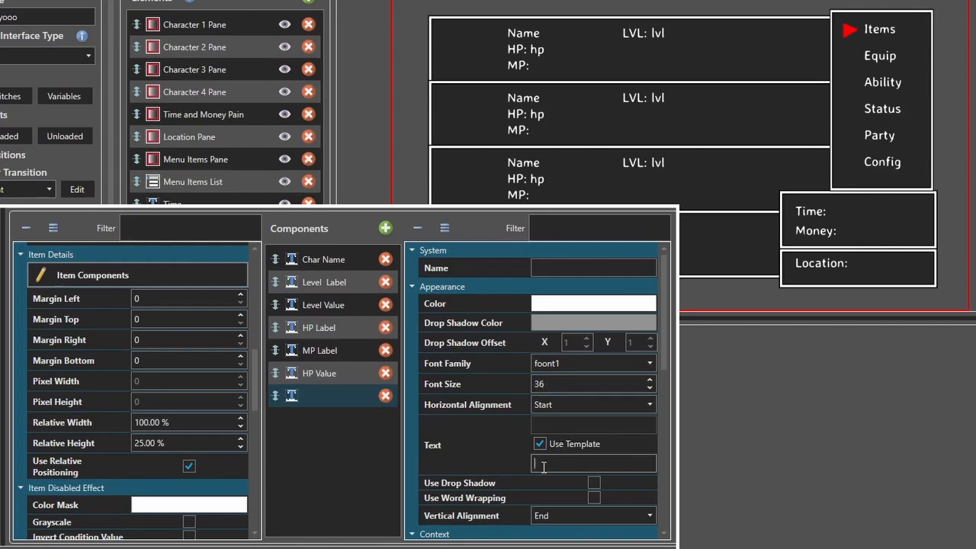
text(Stati)
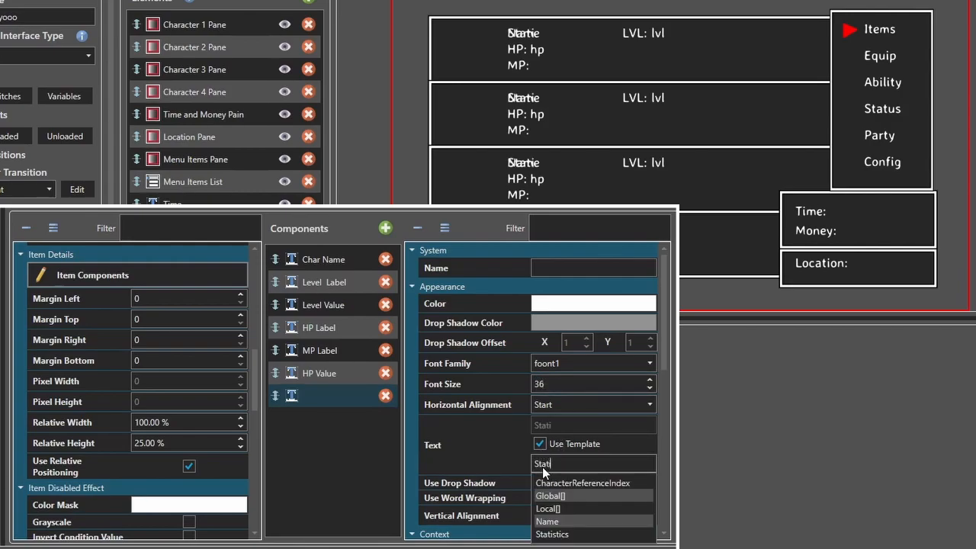
click(568, 535)
text([)
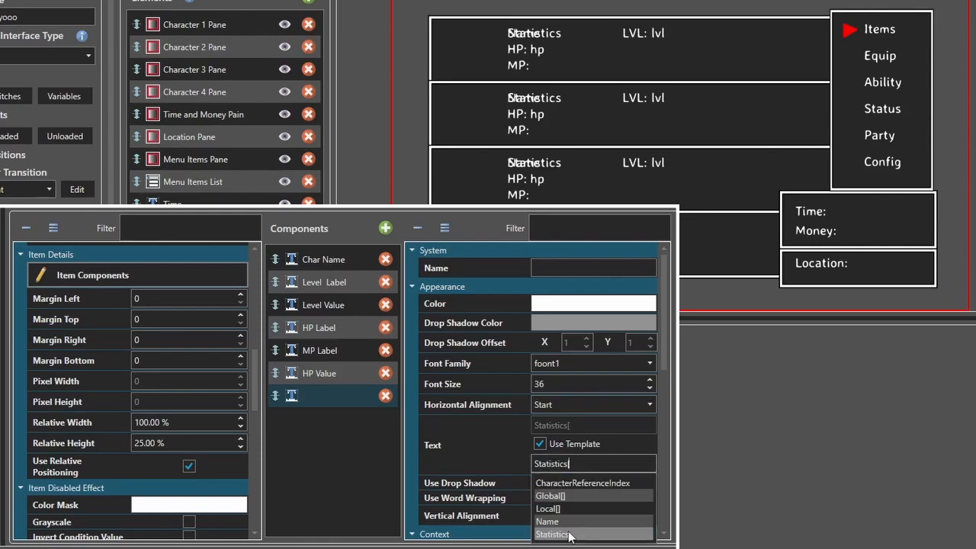
text(ma)
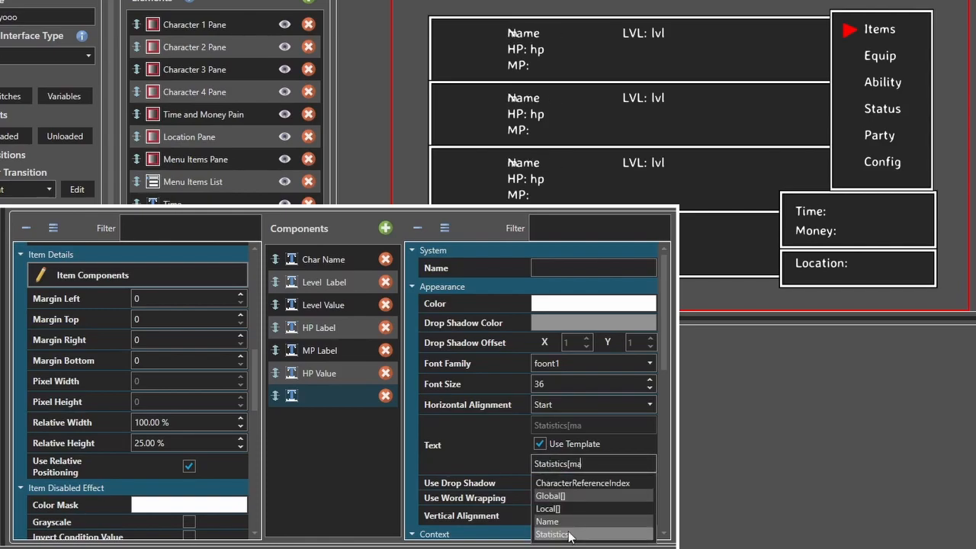
text(x_hp)
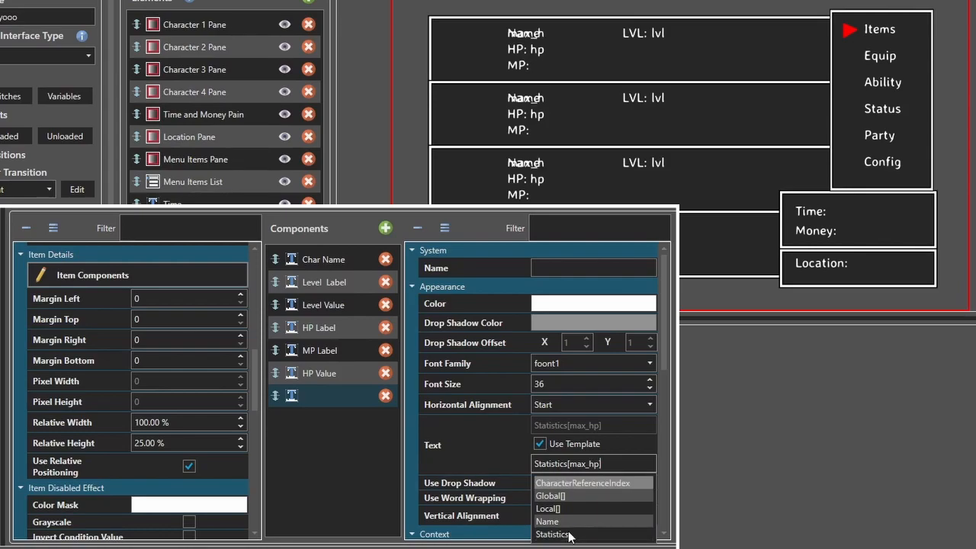
text(])
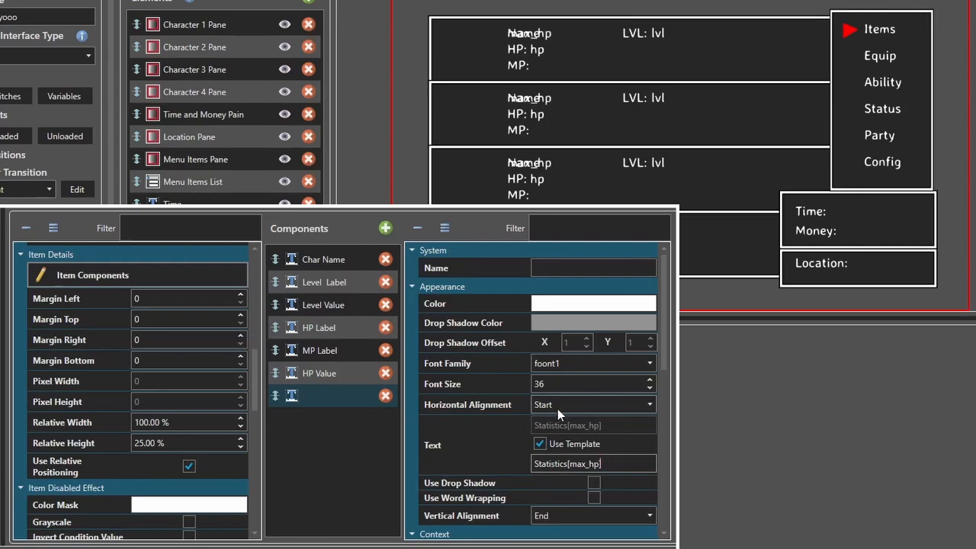
Position the unnamed max HP text component at Relative X 13% and Relative Y 25%.
drag(665, 348, 668, 520)
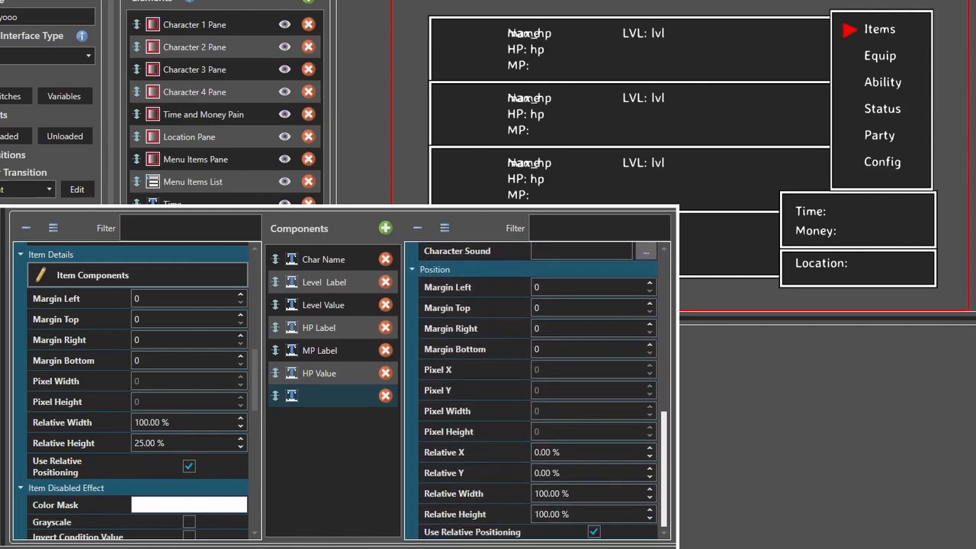
click(575, 472)
scroll(576, 475, up, 20)
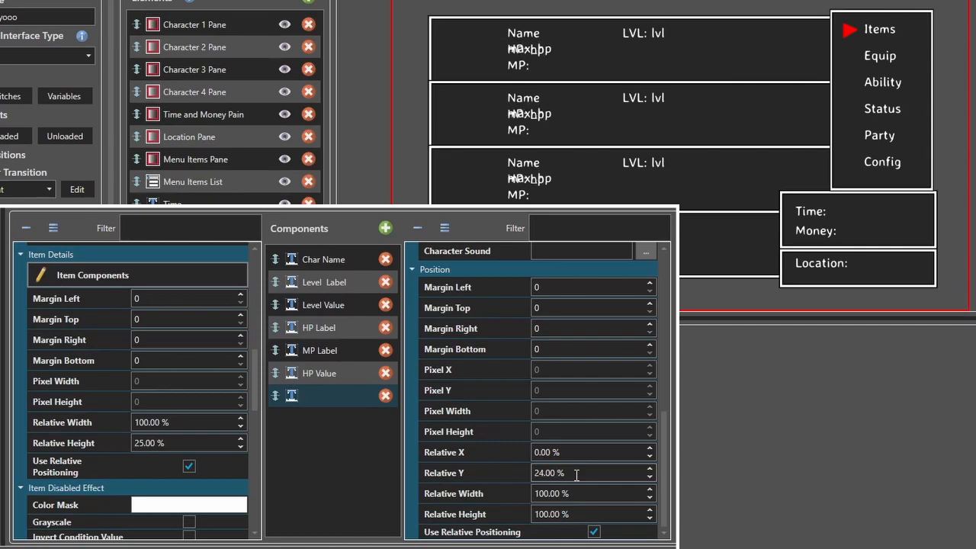
scroll(576, 475, up, 1)
double_click(579, 452)
drag(579, 453, 371, 461)
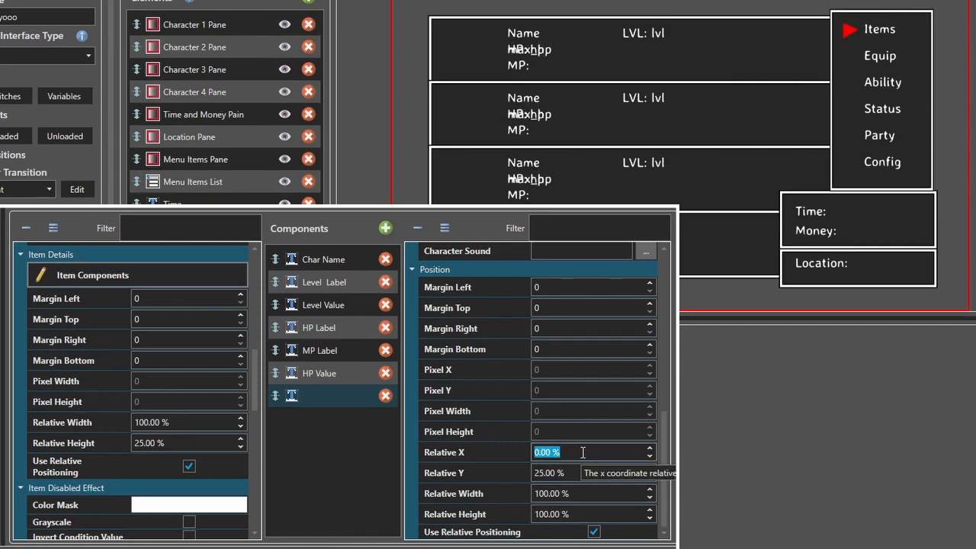
scroll(582, 452, up, 6)
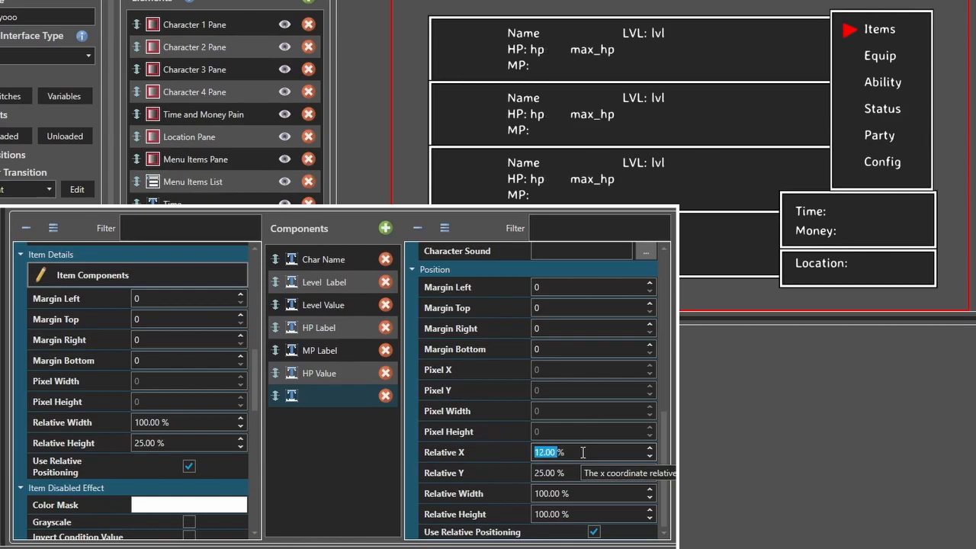
scroll(583, 452, up, 1)
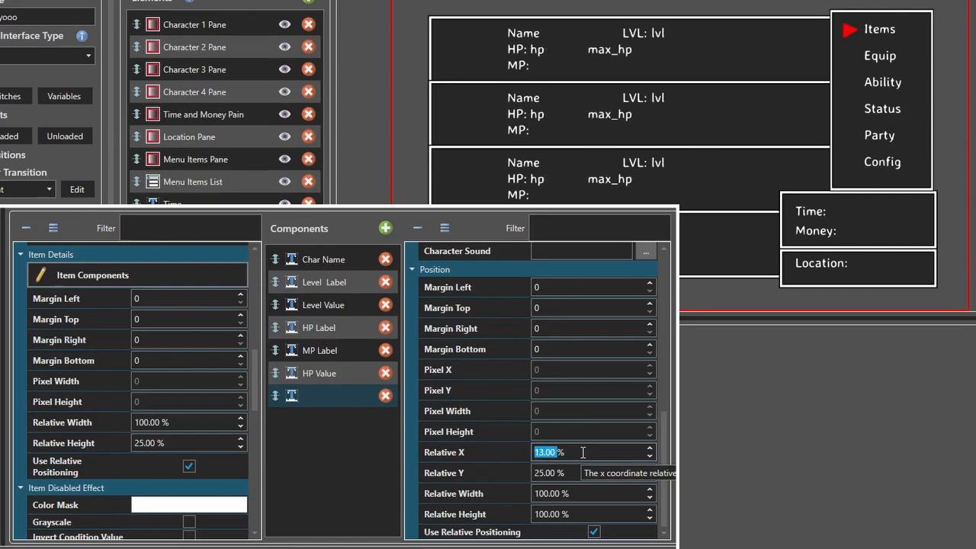
scroll(582, 452, down, 1)
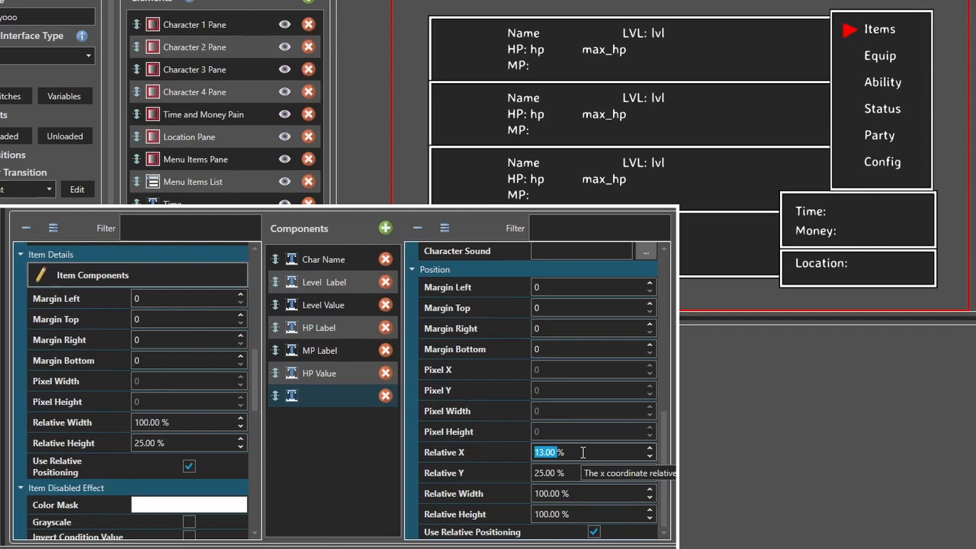
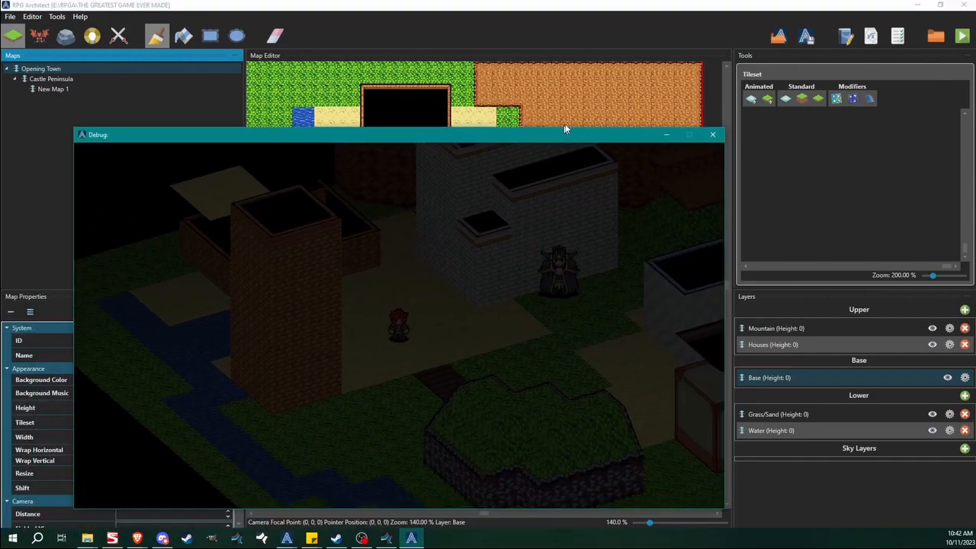
Open the in-game menu in the running debug game to check the party character list.
drag(535, 150, 622, 81)
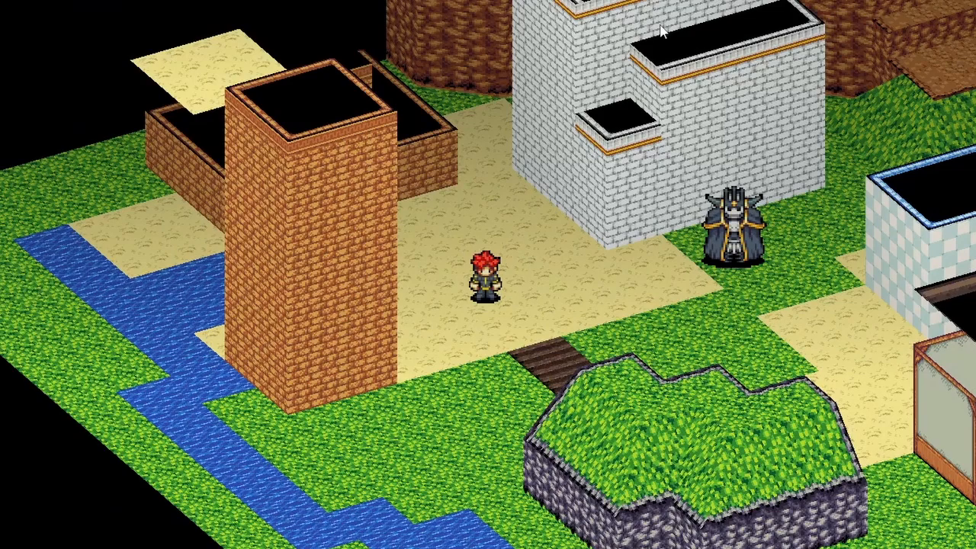
key(Escape)
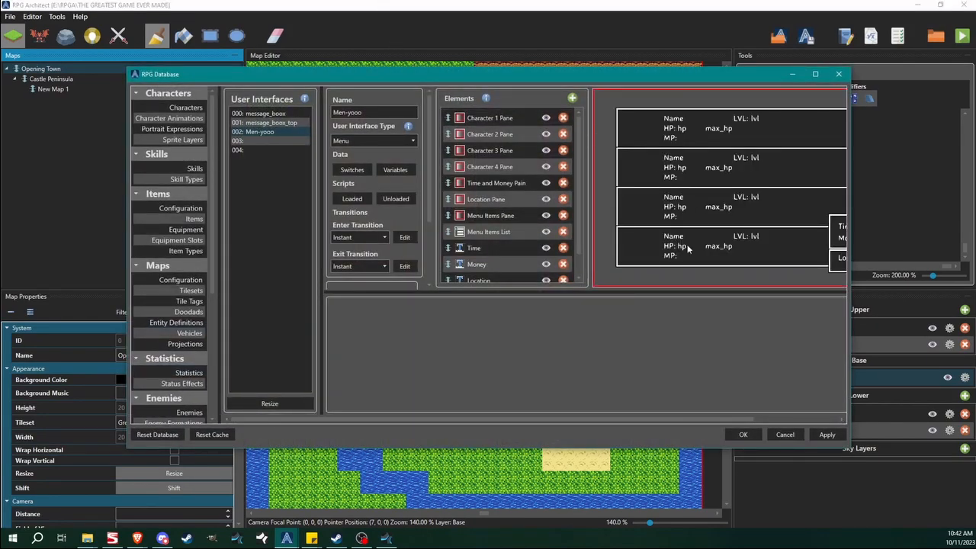
Reopen the item components of the Character Info list and name the unnamed text component HP Max Value.
double_click(364, 76)
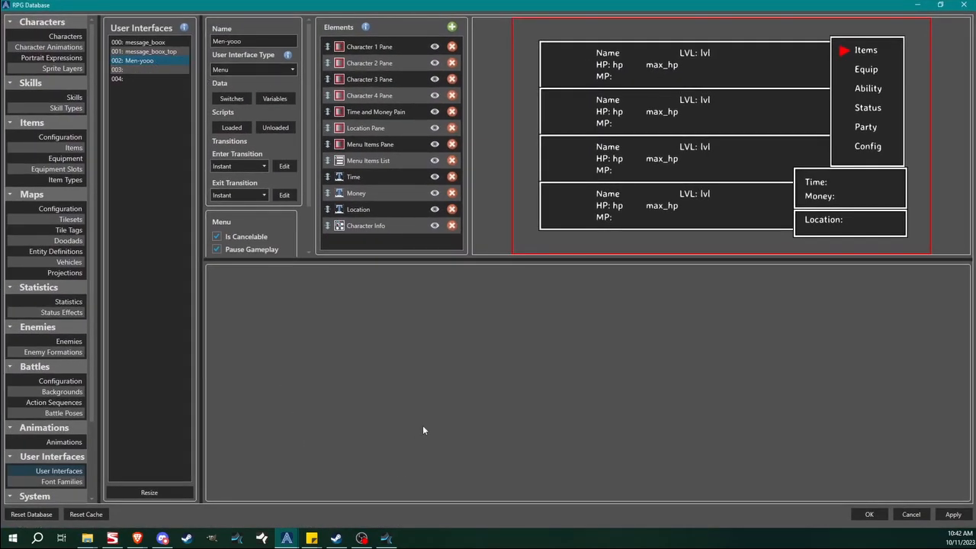
click(381, 225)
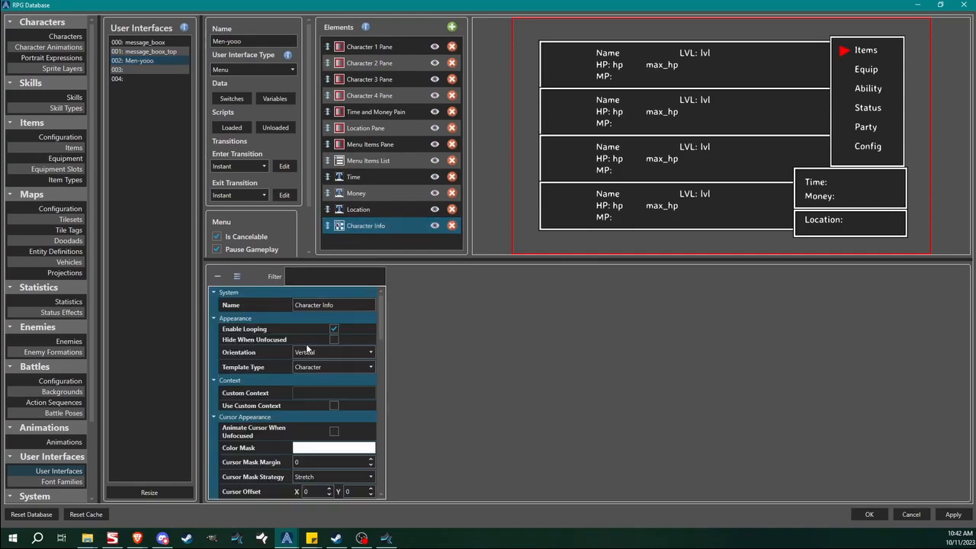
drag(364, 346, 364, 377)
click(122, 458)
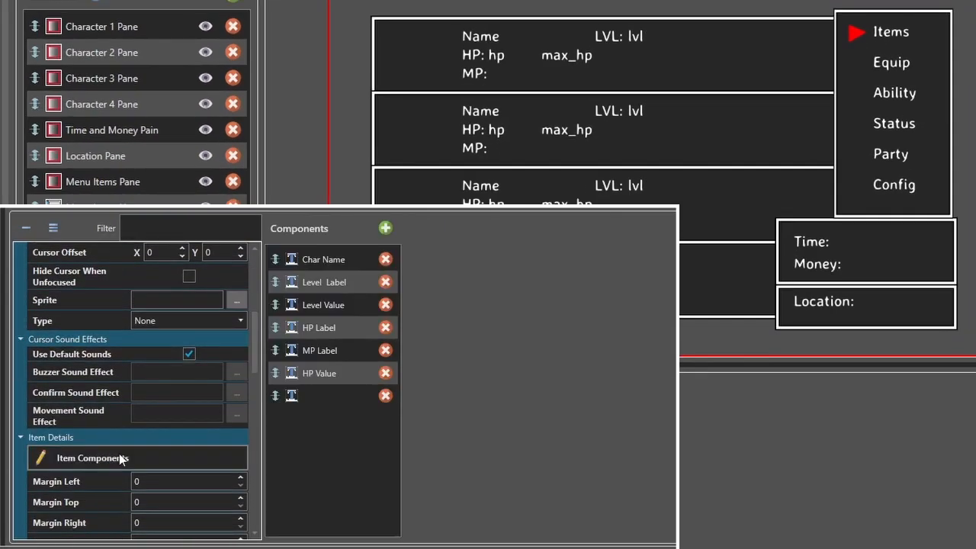
click(318, 397)
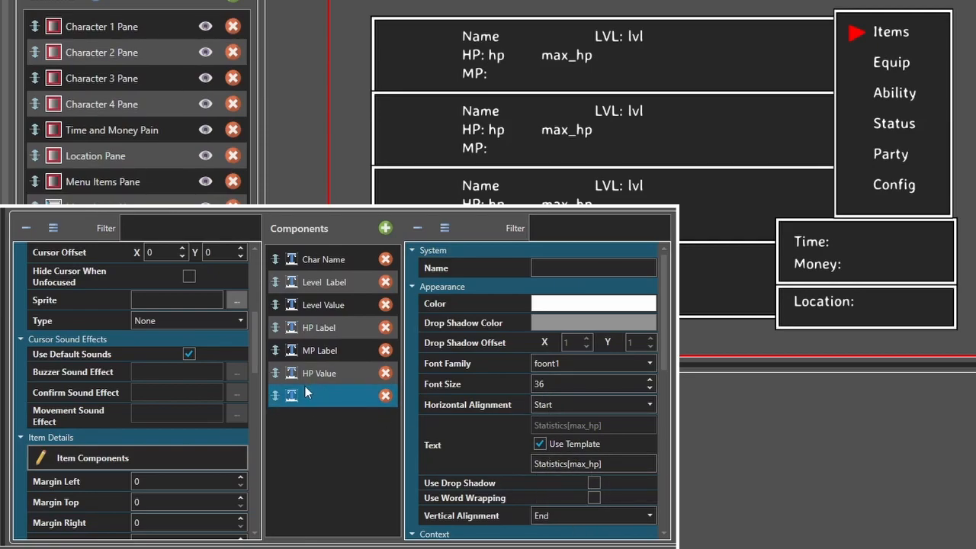
click(546, 269)
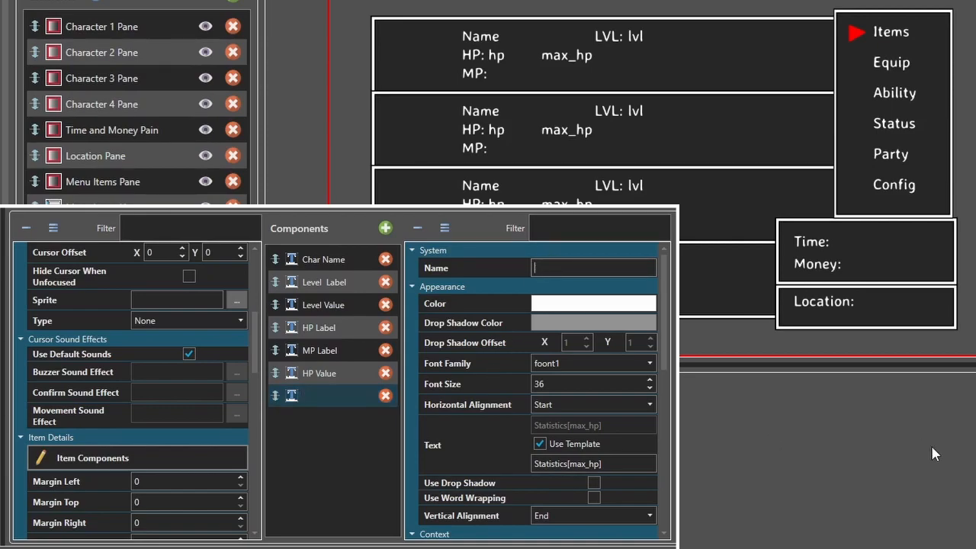
text(HP Max Value)
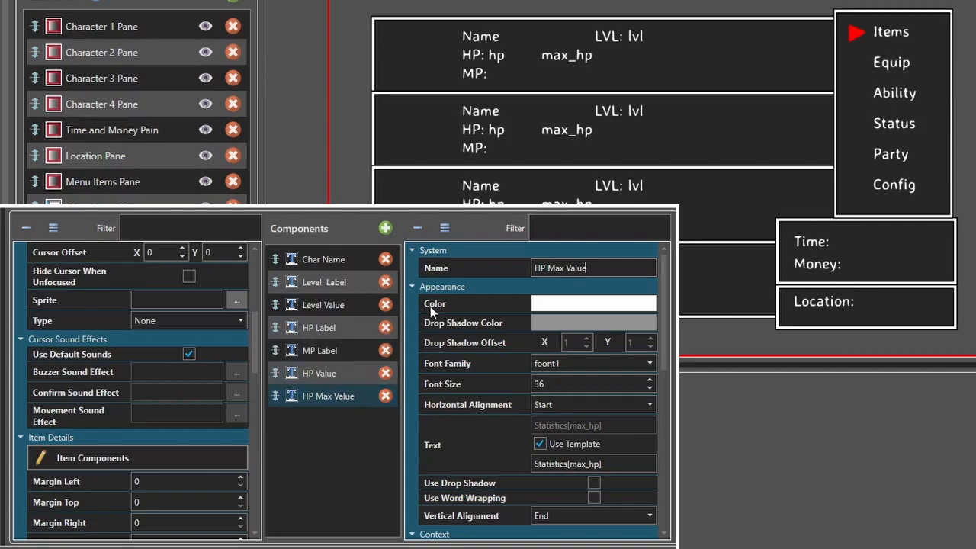
Add a Text component to the item components, set its font size to 36 and name it HP Divider.
click(385, 228)
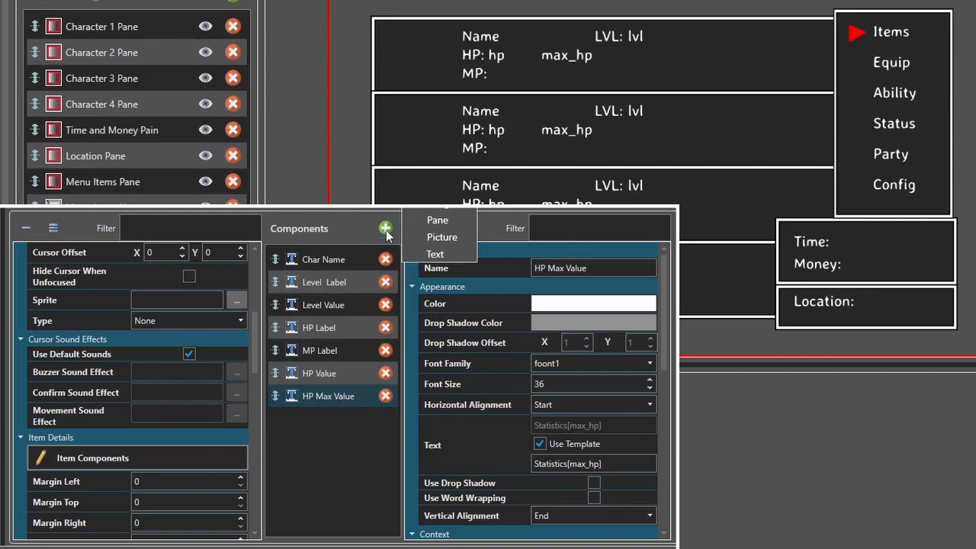
click(424, 255)
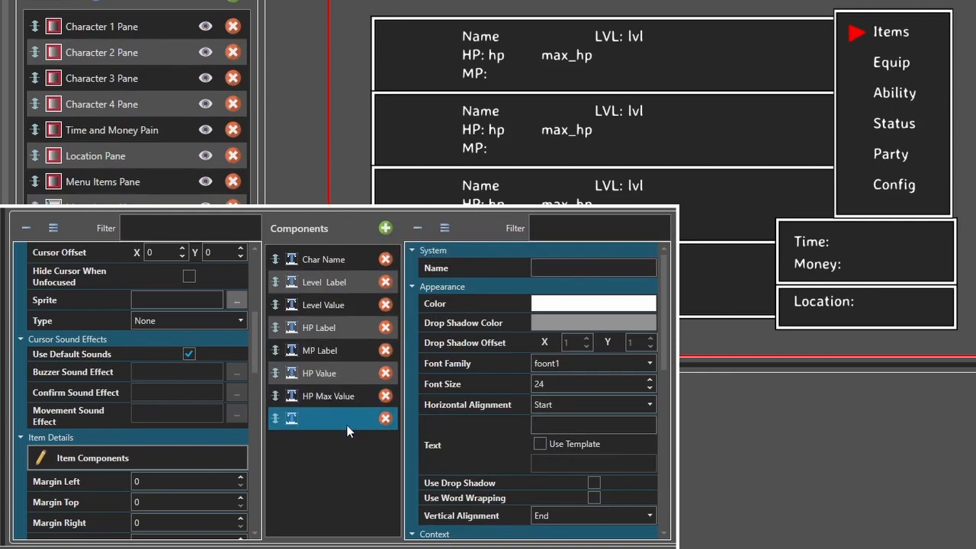
click(546, 424)
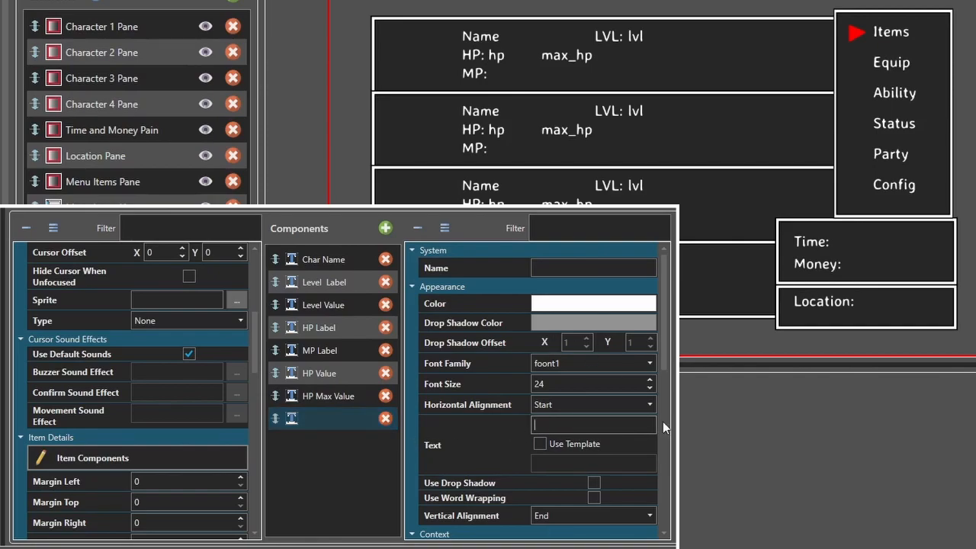
double_click(569, 390)
text(36)
click(559, 268)
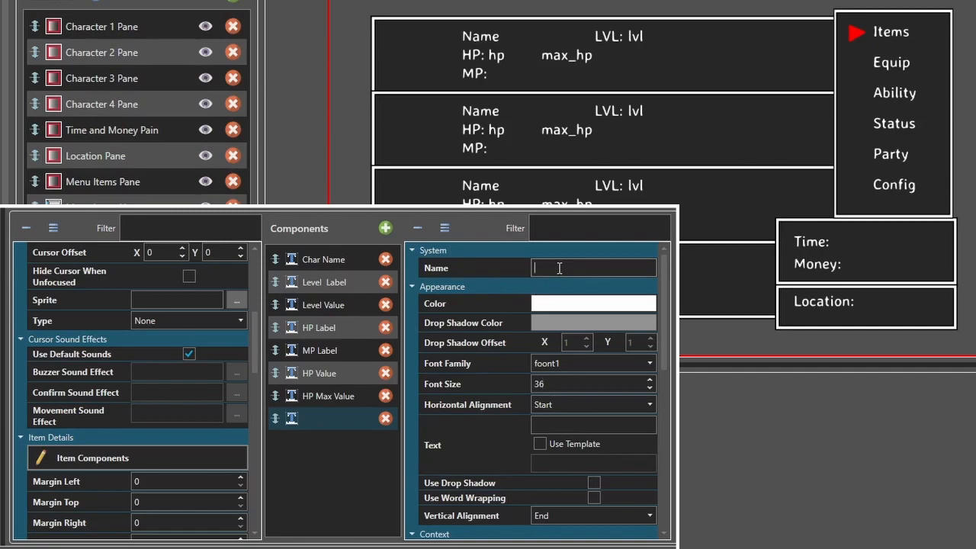
text(HP Divider)
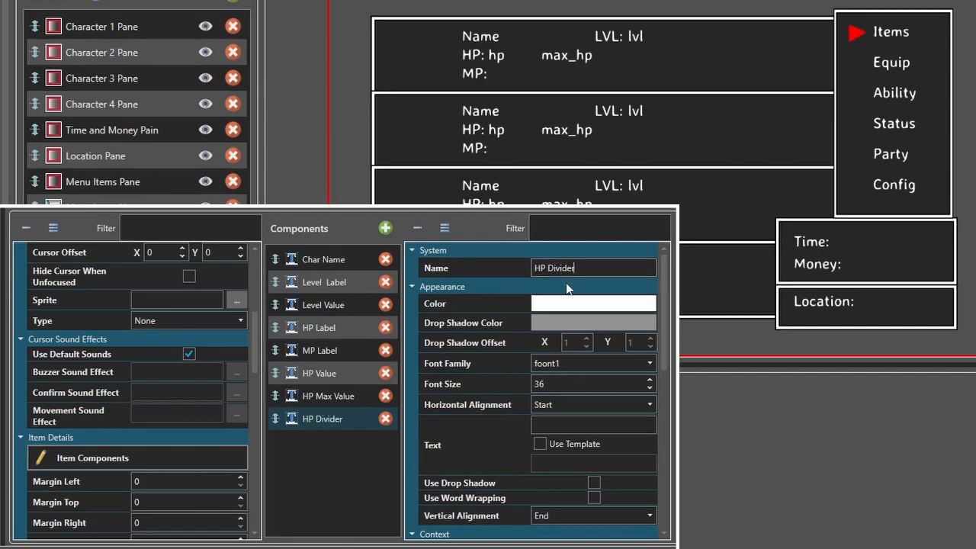
Set the HP Divider's text to / and position it at Relative X 10% and Relative Y 25%.
click(560, 426)
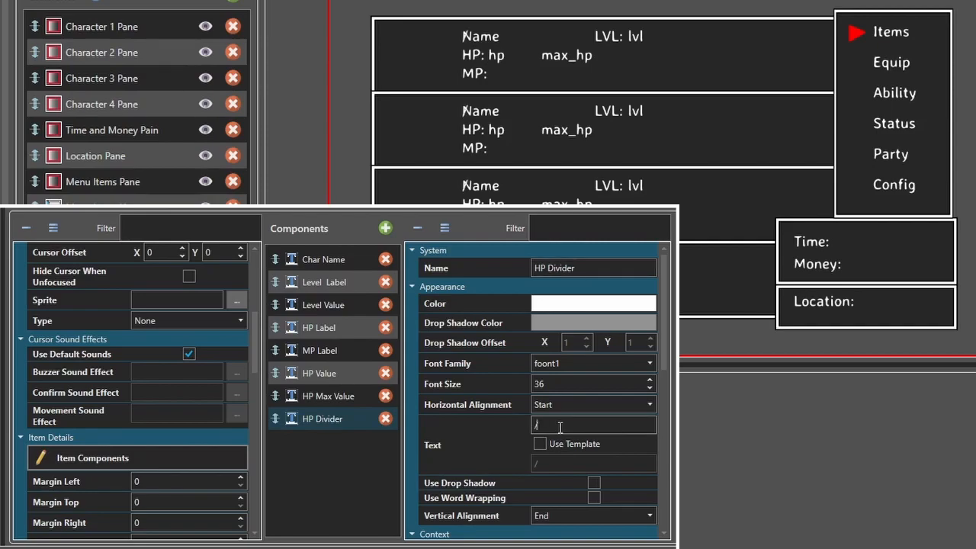
scroll(497, 424, down, 8)
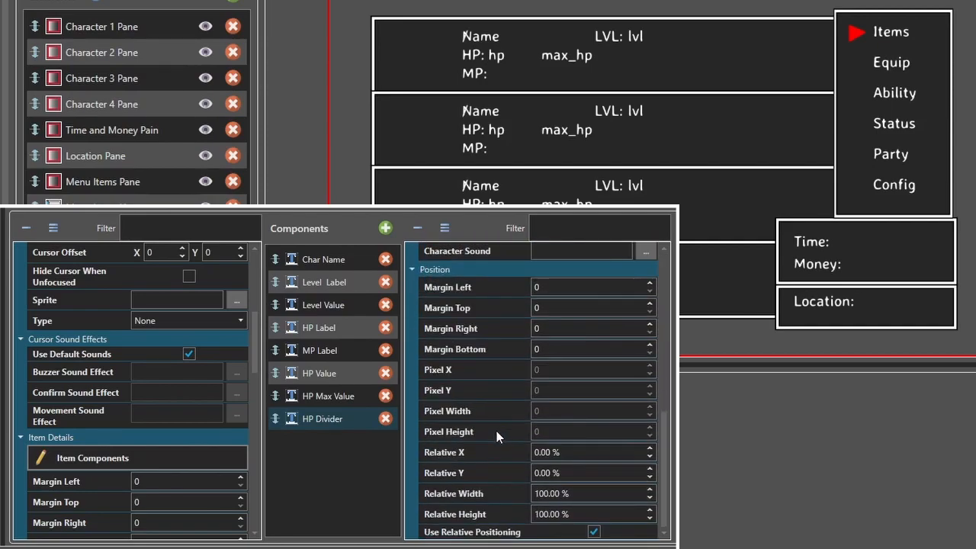
click(590, 470)
text(25)
click(583, 452)
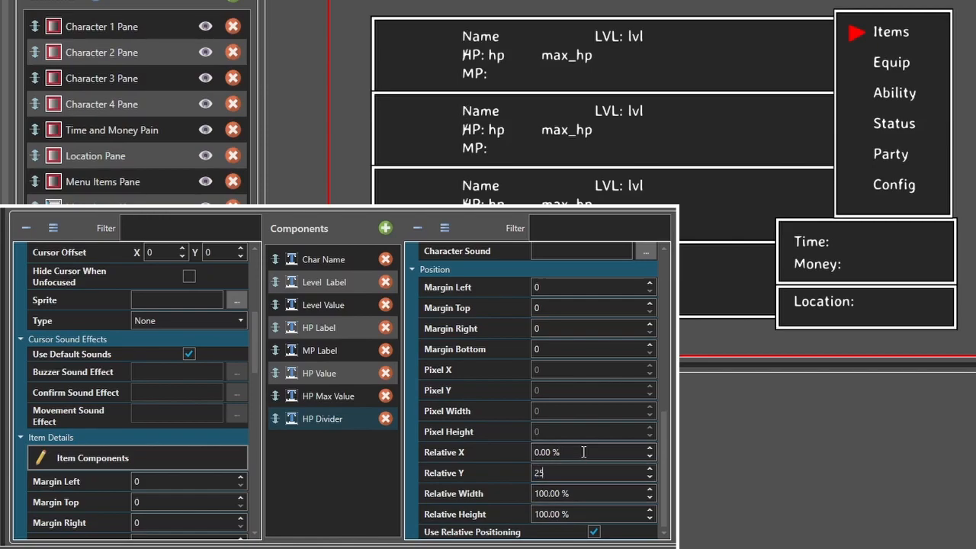
text(6)
scroll(583, 452, up, 9)
scroll(583, 452, down, 5)
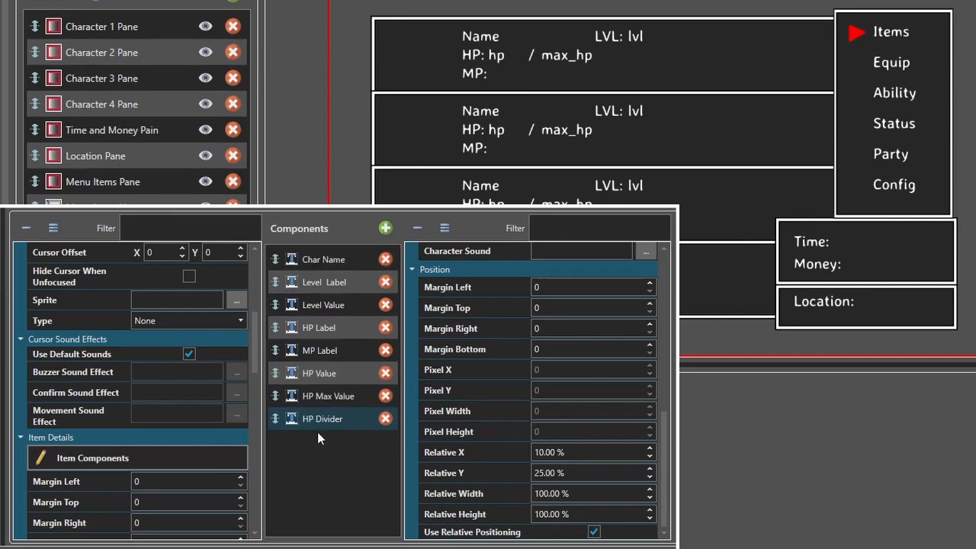
Reorder the components so that MP Label comes after HP Divider at the end of the list.
click(275, 329)
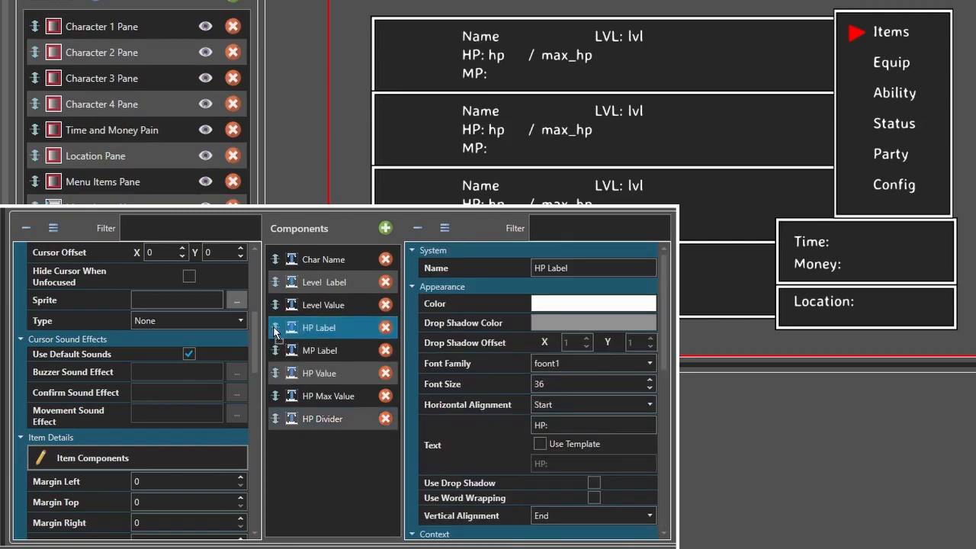
click(276, 350)
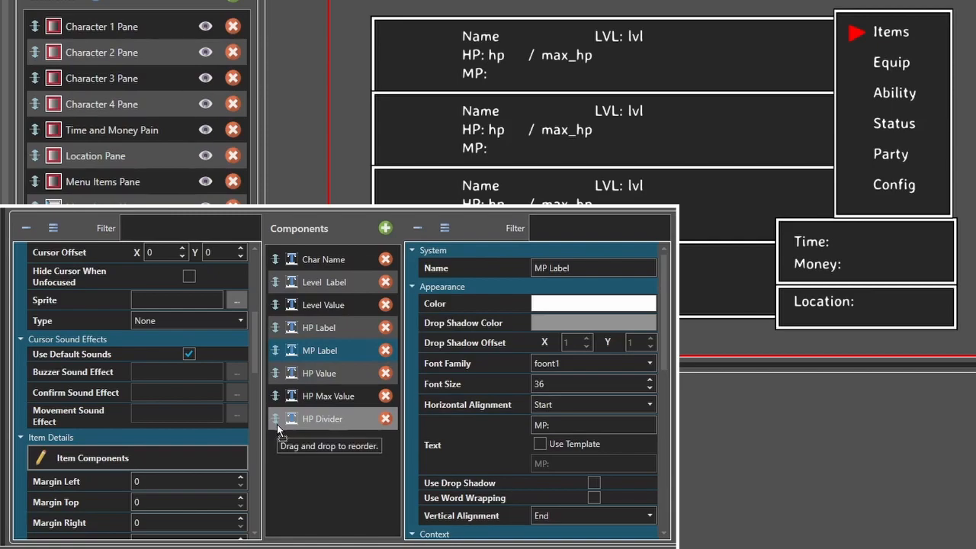
mouse_move(276, 426)
mouse_down()
mouse_move(276, 352)
mouse_move(277, 421)
mouse_up()
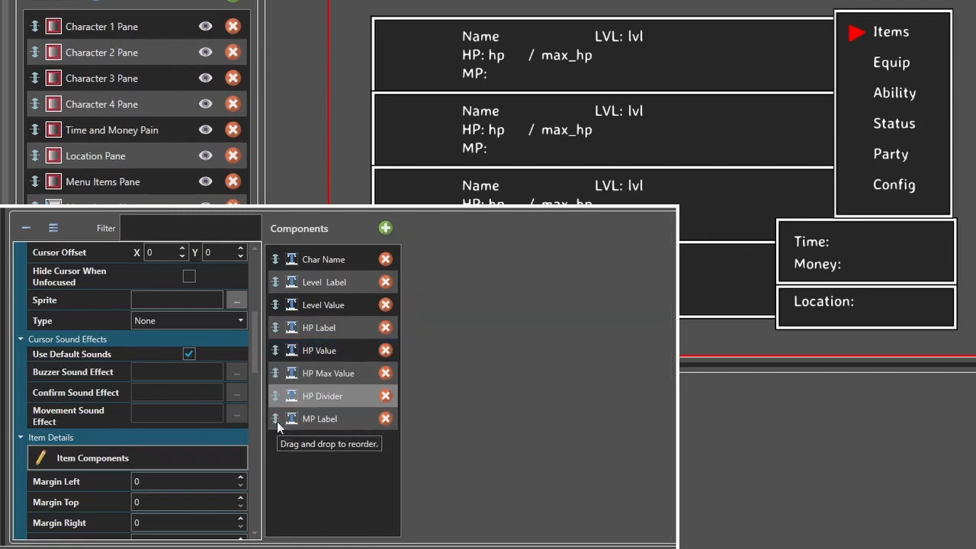
click(319, 419)
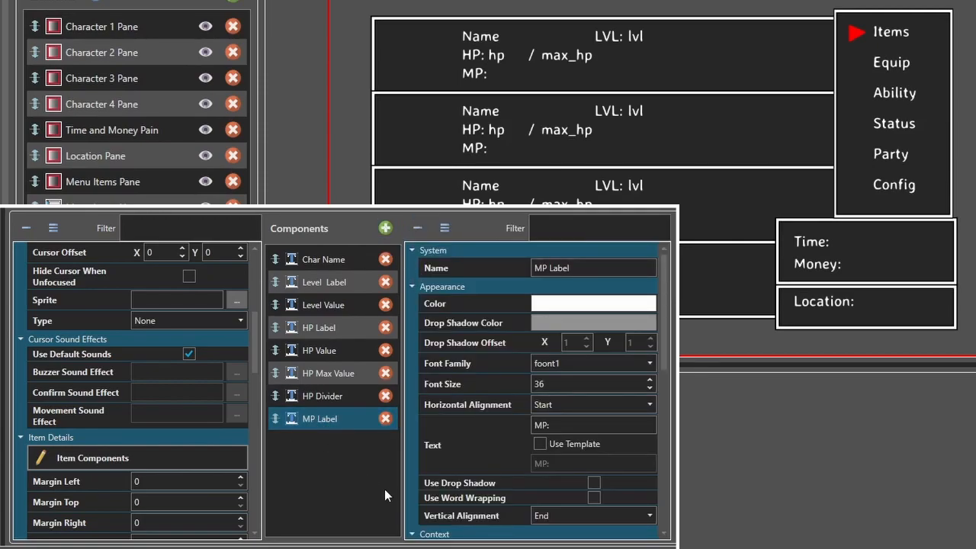
click(333, 355)
right_click(333, 355)
click(368, 363)
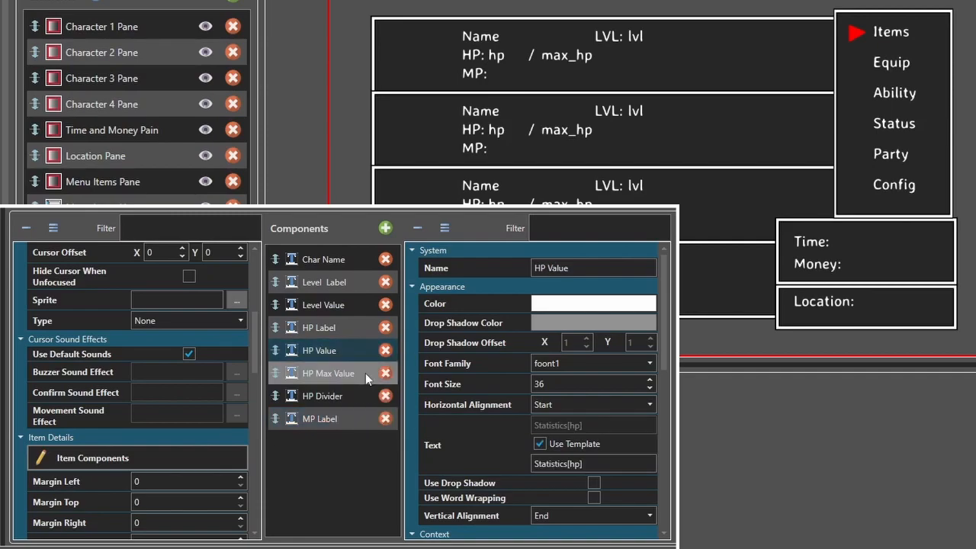
right_click(324, 443)
click(353, 490)
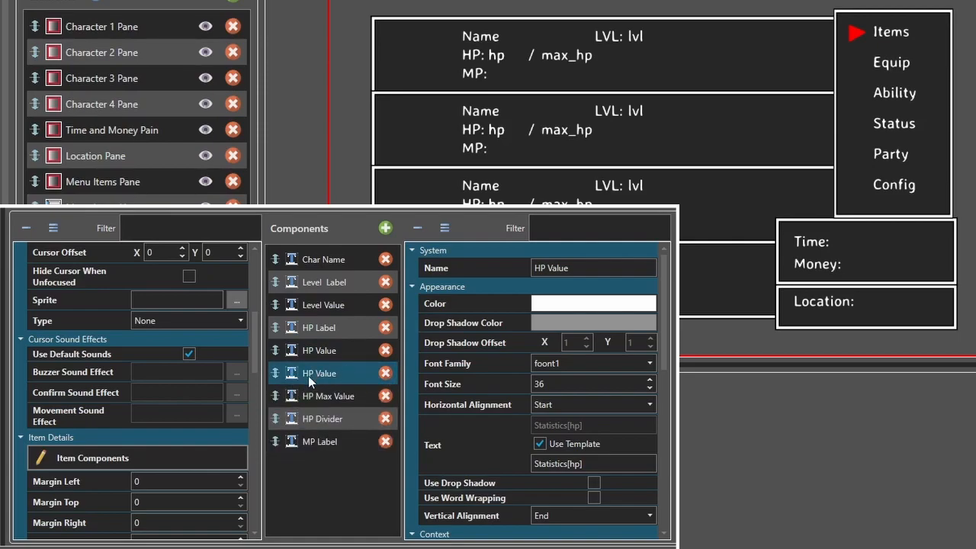
click(385, 372)
Add a Text component named MP Value to the item components and set its font size to 36.
click(386, 227)
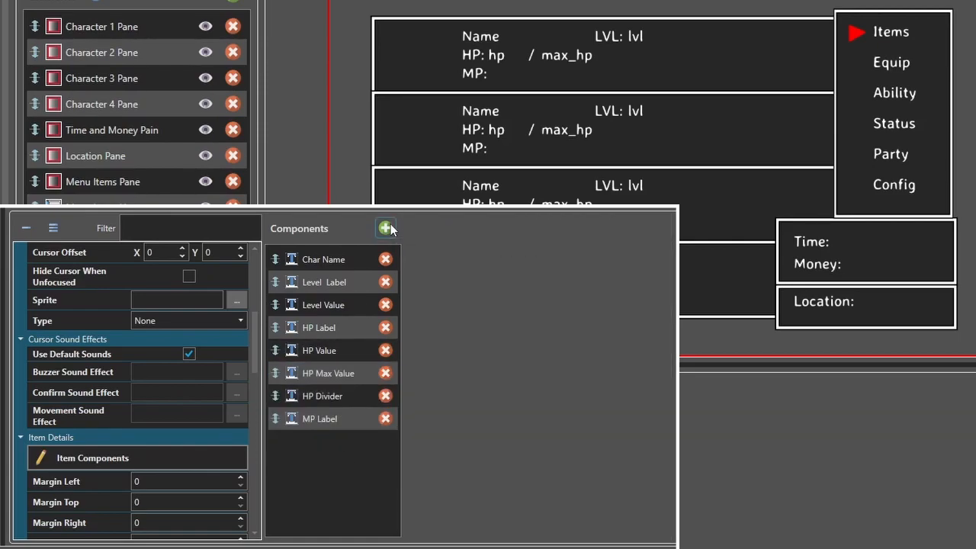
click(435, 254)
click(551, 267)
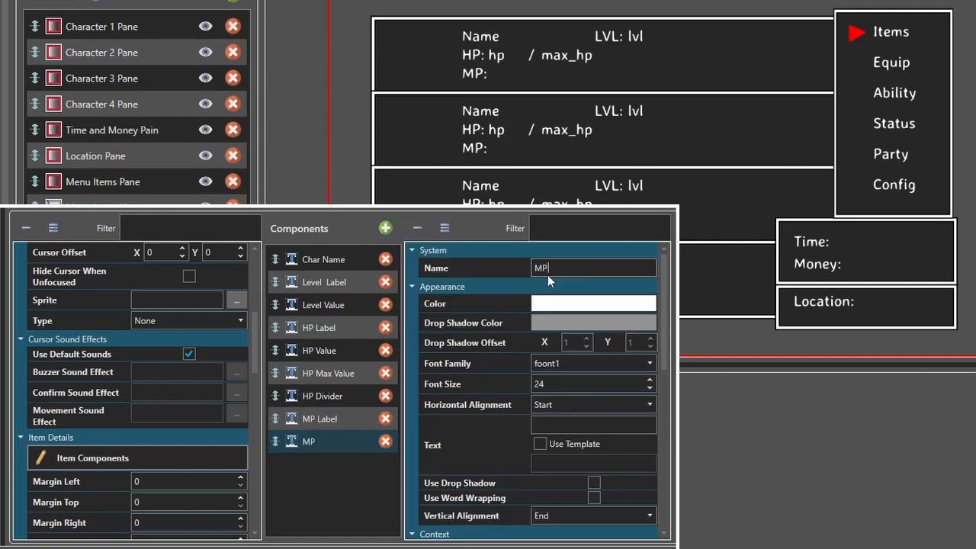
click(570, 377)
double_click(571, 384)
text(36)
key(Return)
Turn on Use Template for the MP Value text and set its template to Statistics[mp].
click(565, 425)
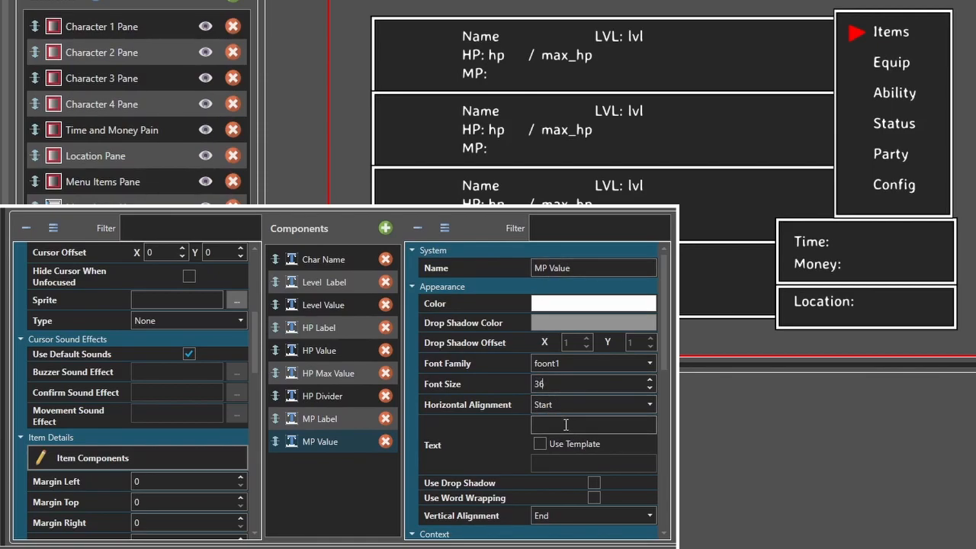
click(540, 443)
click(548, 463)
text(Sa)
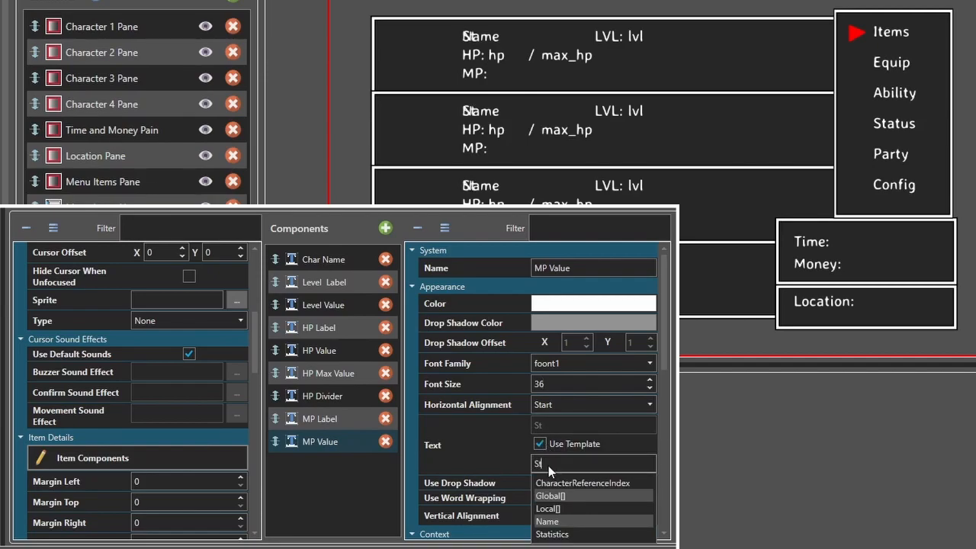
click(562, 534)
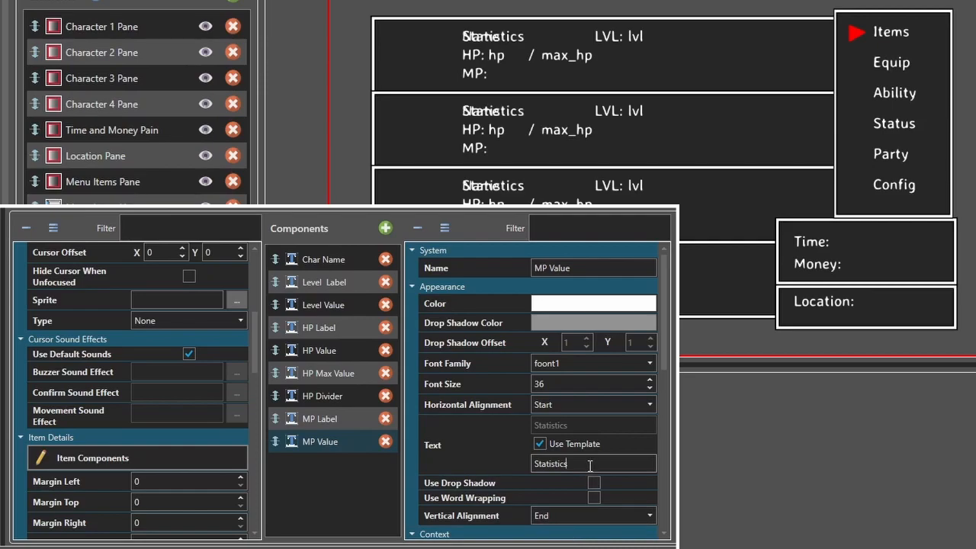
text([)
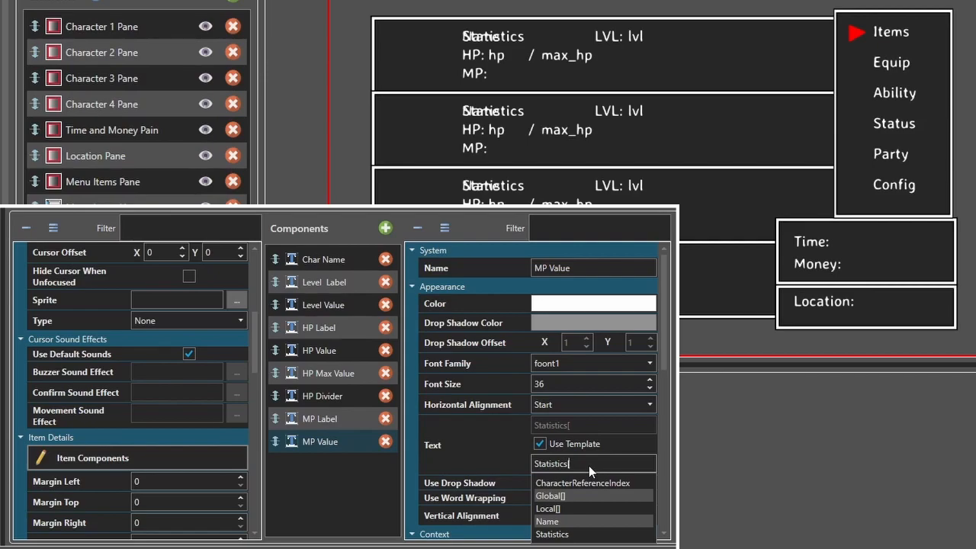
text(mp)
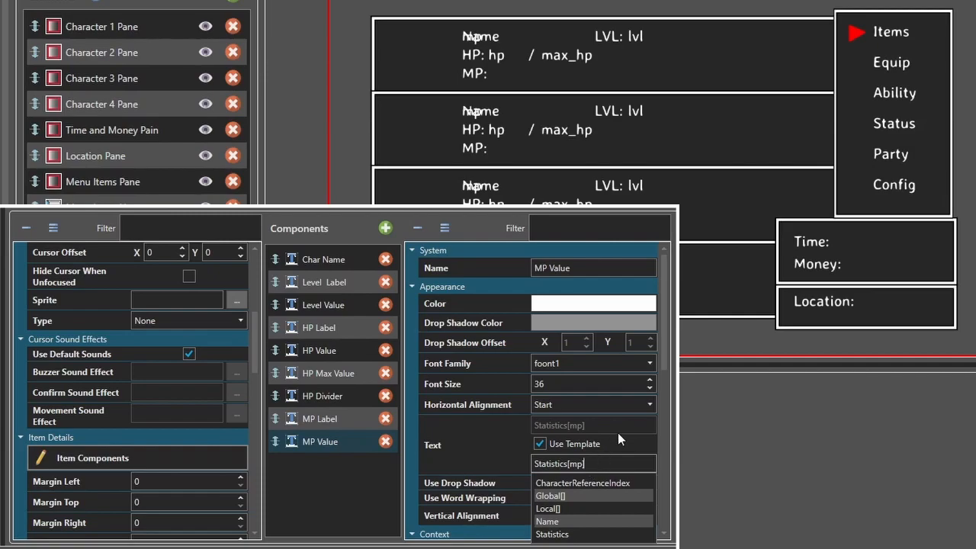
Position the MP Value component at Relative X 4% and Relative Y 50%.
drag(666, 359, 658, 520)
click(586, 473)
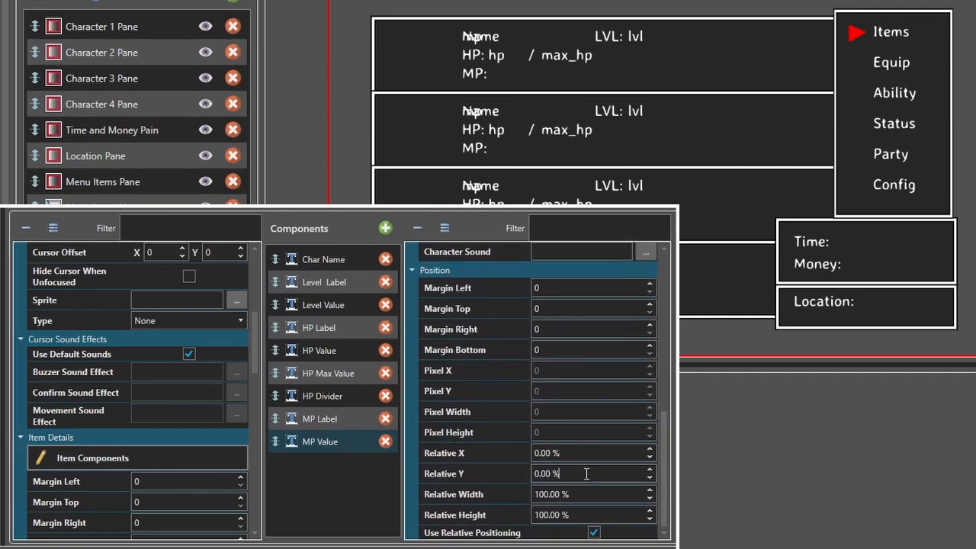
scroll(586, 473, up, 20)
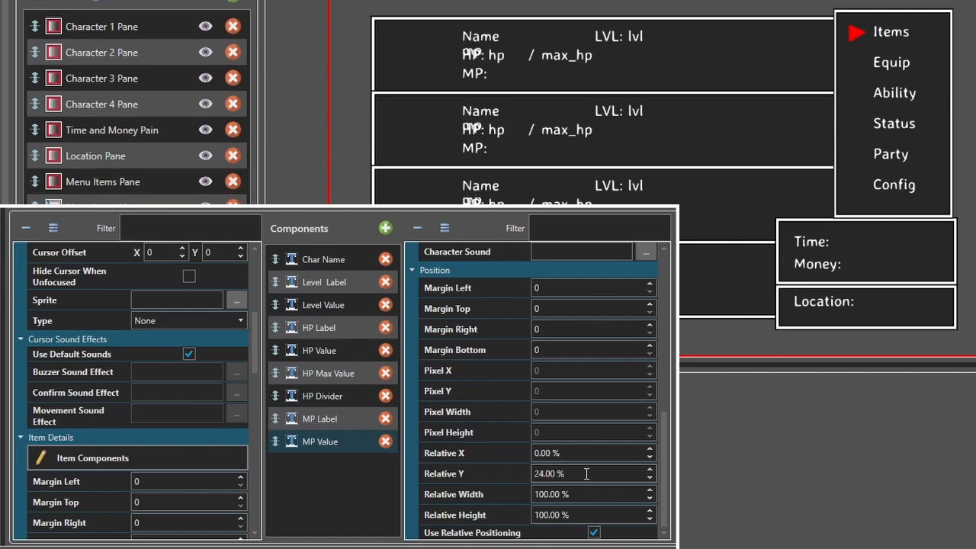
scroll(586, 474, up, 14)
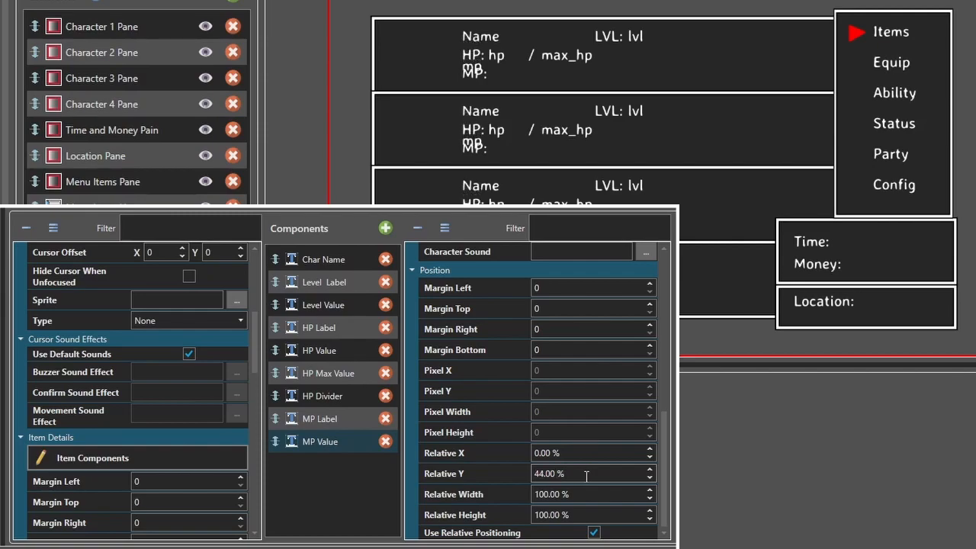
scroll(586, 473, up, 3)
scroll(586, 473, down, 1)
click(586, 457)
scroll(586, 455, up, 8)
scroll(586, 455, down, 6)
scroll(586, 456, up, 3)
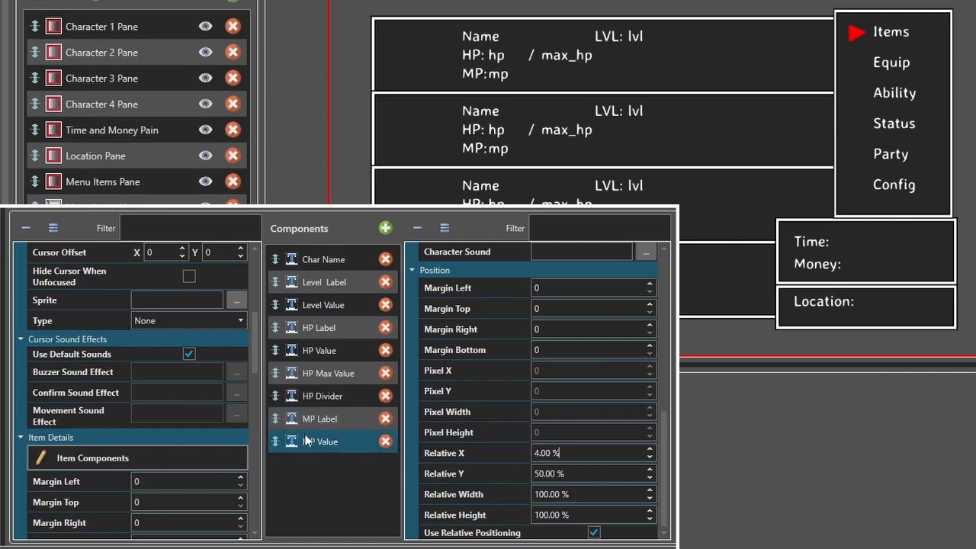
click(324, 350)
scroll(439, 427, down, 10)
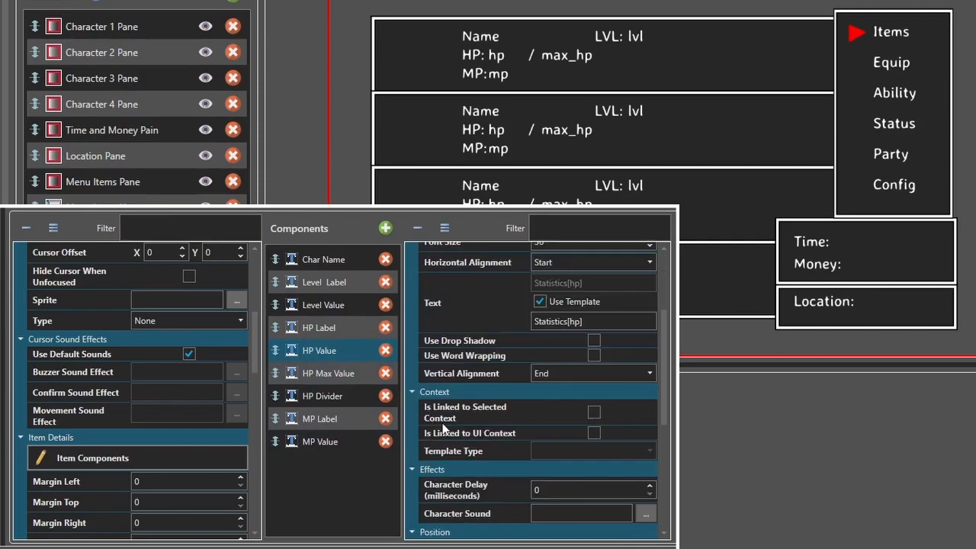
click(340, 444)
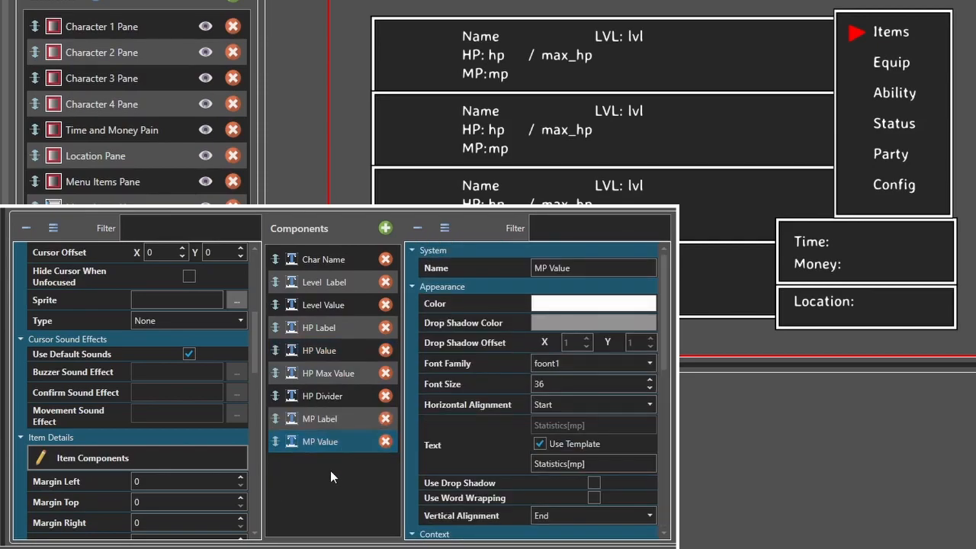
Add a Text component named MP Max Value to the item components and set its font size to 36.
click(386, 229)
click(437, 253)
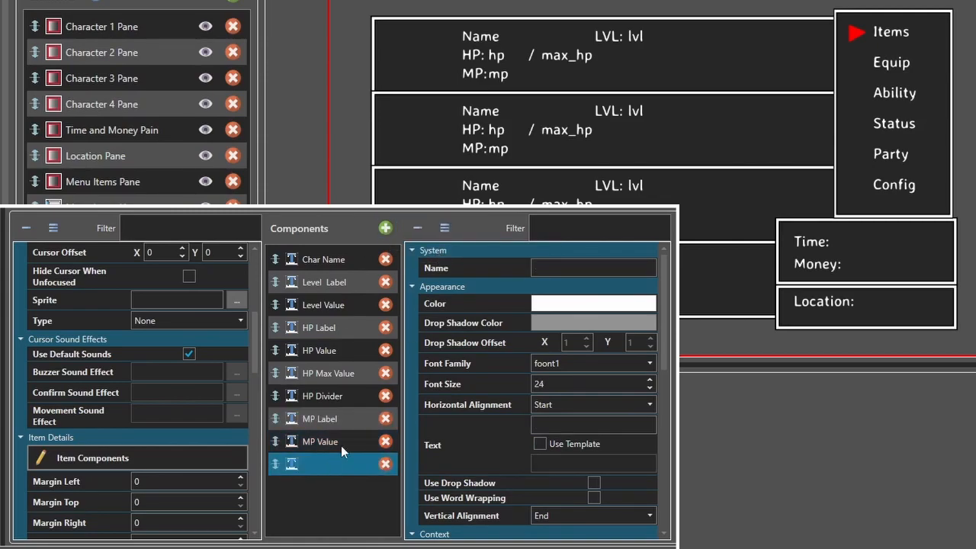
click(551, 269)
text(MP)
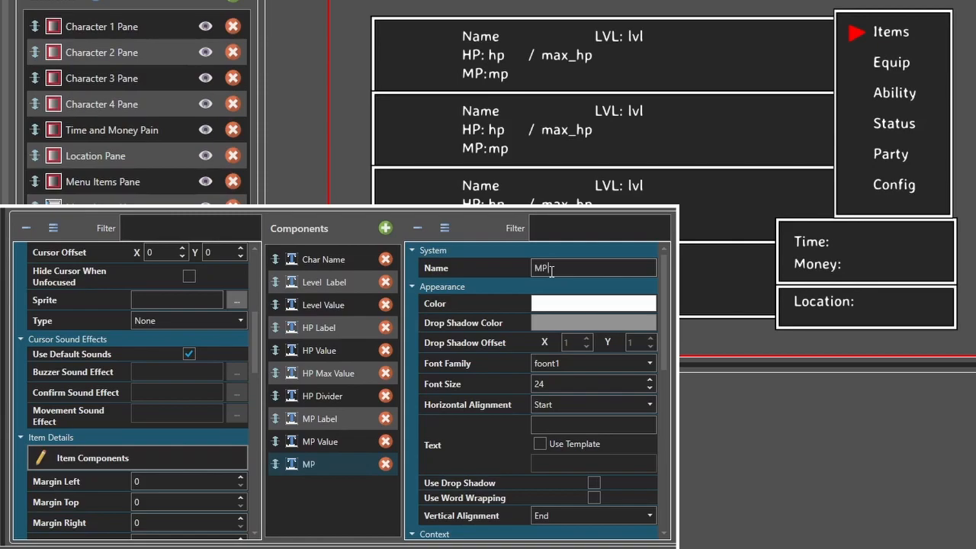
text( Max Value)
double_click(556, 387)
text(36)
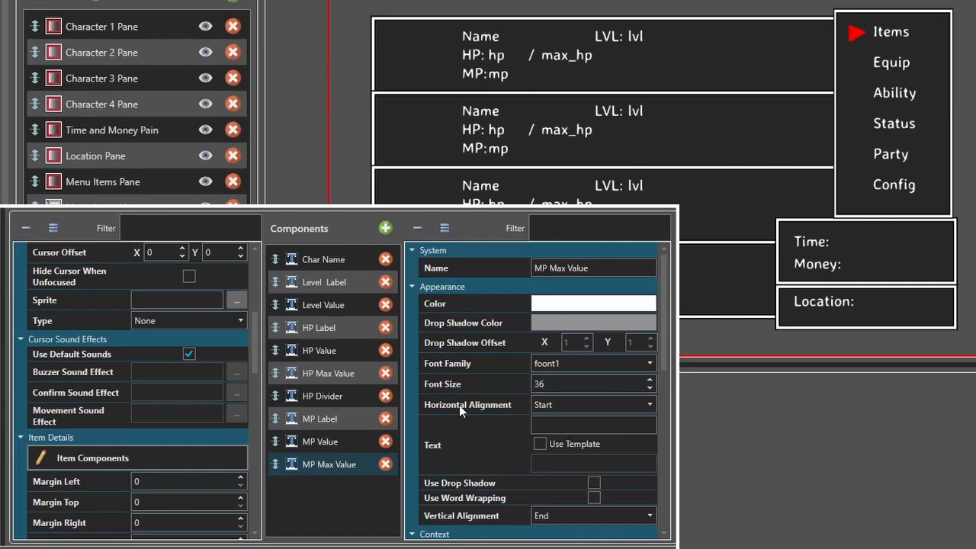
Turn on Use Template for the MP Max Value text and set its template to Statistics[max_mp].
click(540, 444)
click(557, 462)
text(S)
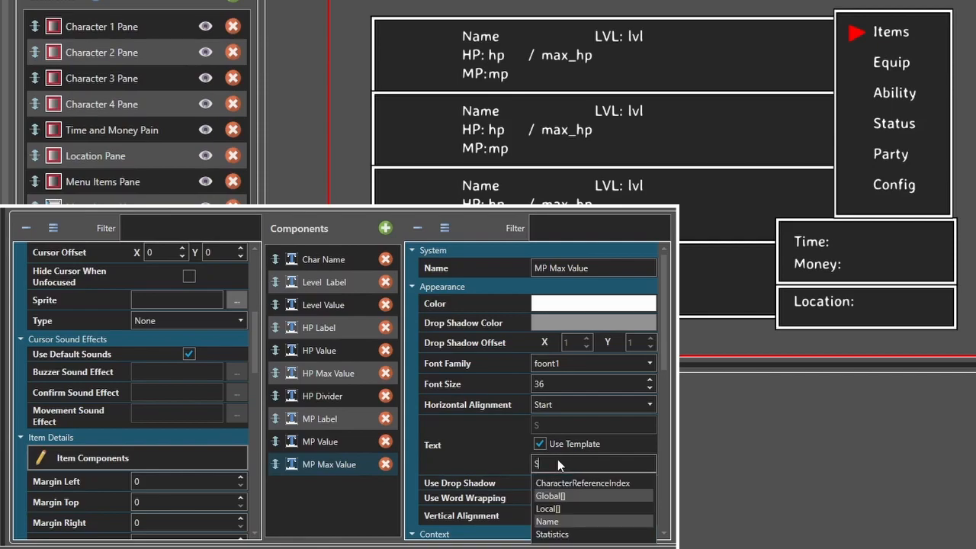
text(tati)
click(552, 534)
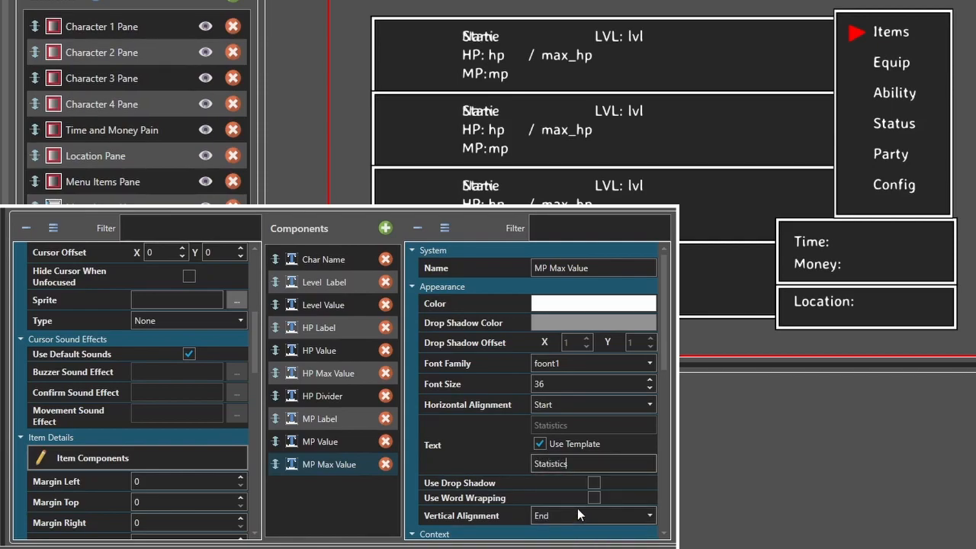
text([)
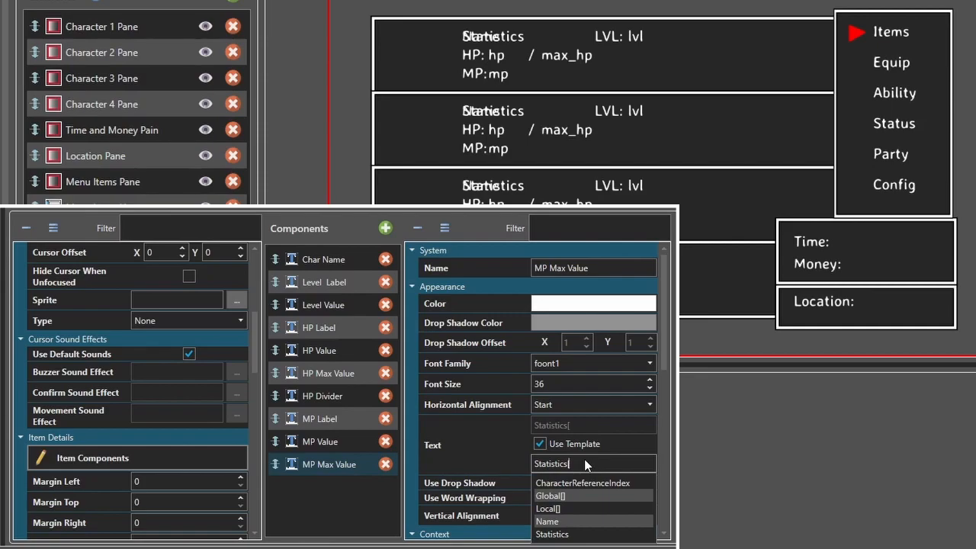
text(max_mp)
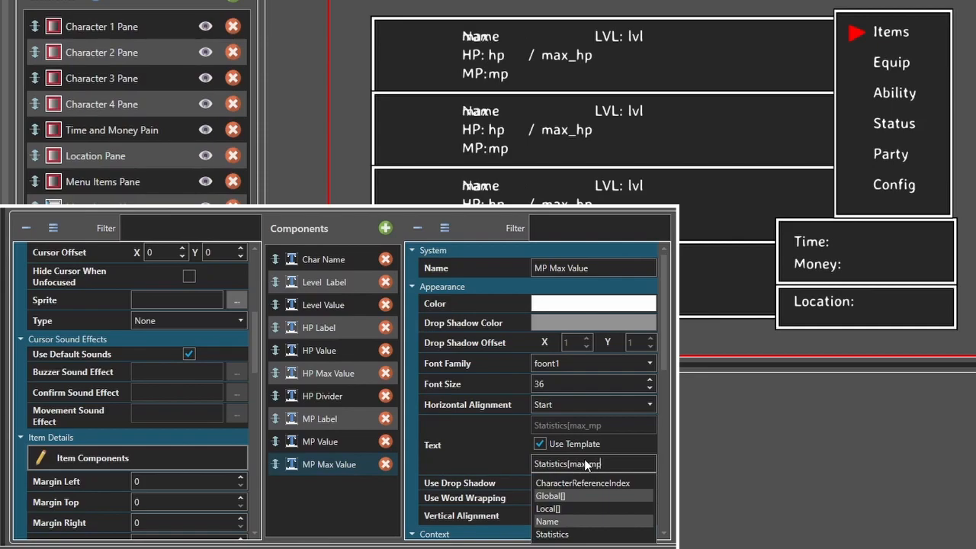
text(])
Position the MP Max Value component at Relative X 12% and Relative Y 50%.
click(476, 455)
scroll(664, 348, down, 10)
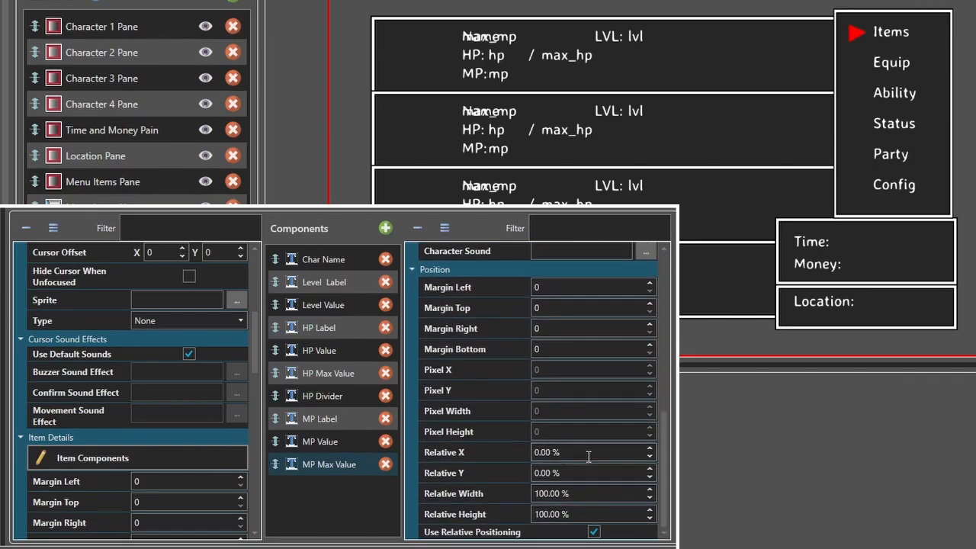
double_click(585, 470)
triple_click(585, 469)
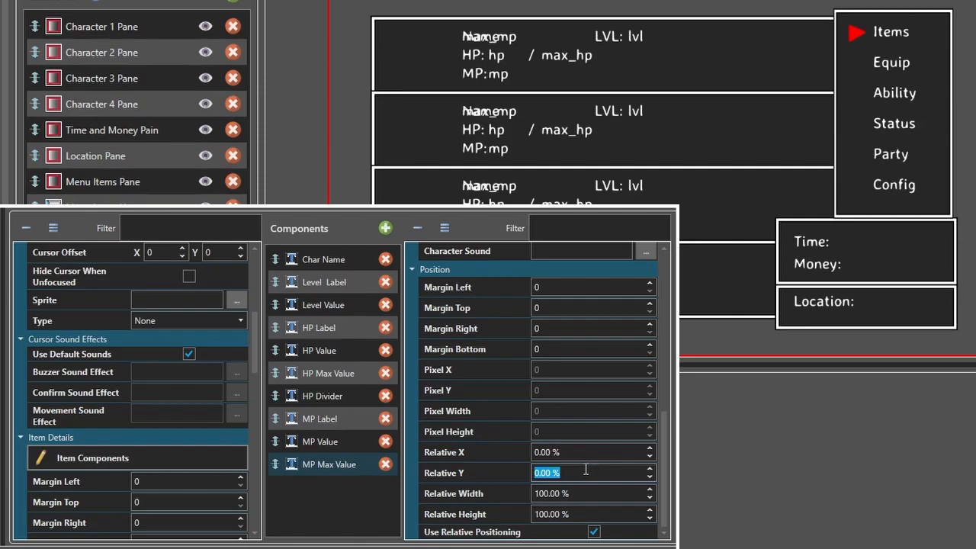
text(50)
click(585, 453)
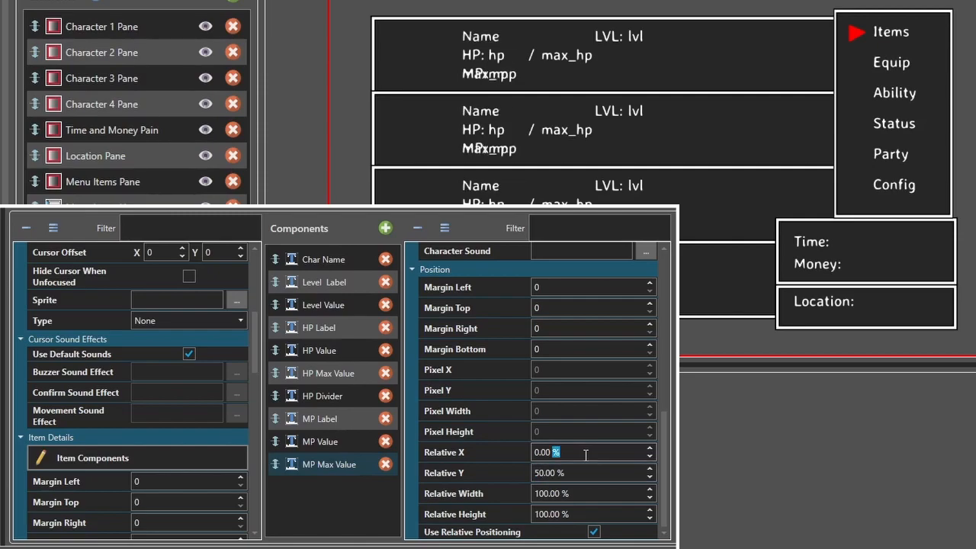
triple_click(585, 454)
text(25)
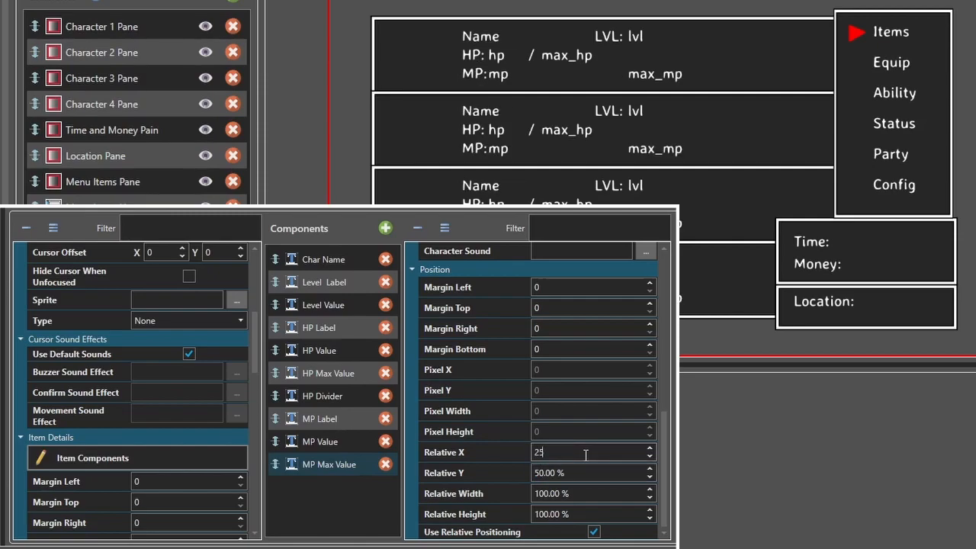
scroll(586, 455, down, 13)
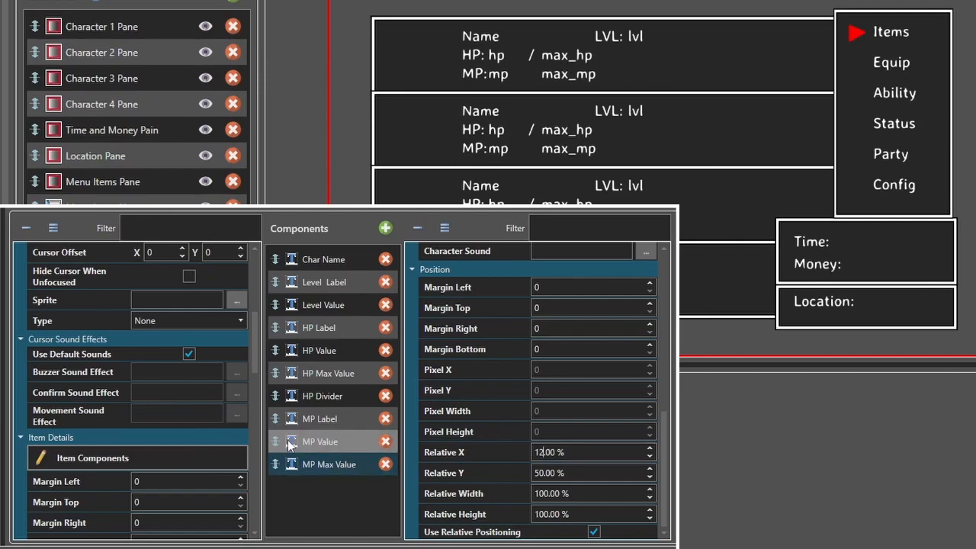
click(324, 373)
scroll(446, 433, down, 10)
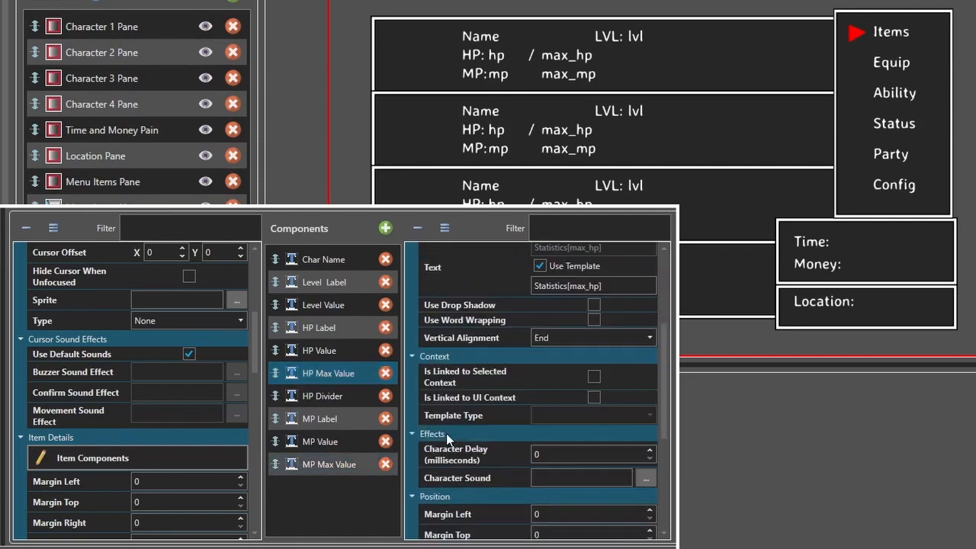
click(312, 466)
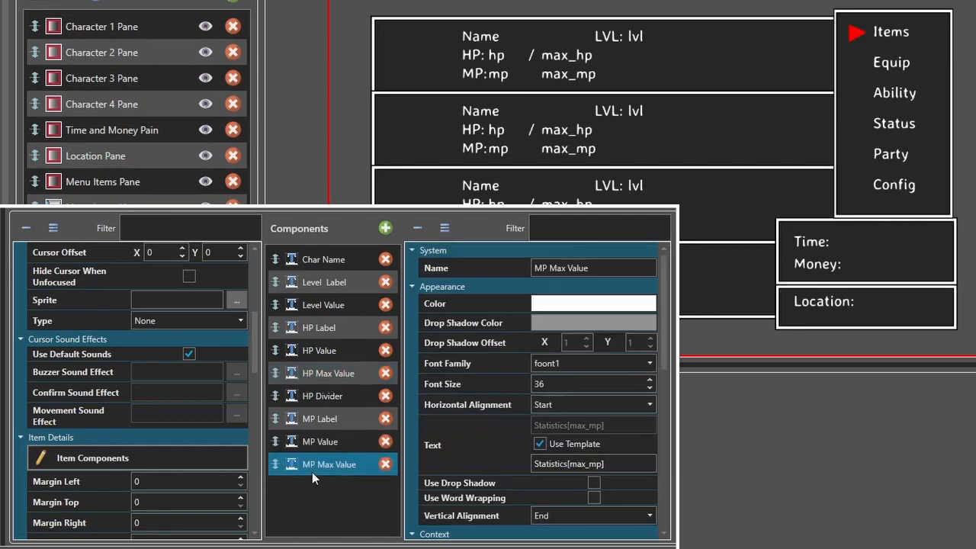
Add a Text component named MP Divider with the text / and set its font size.
click(384, 227)
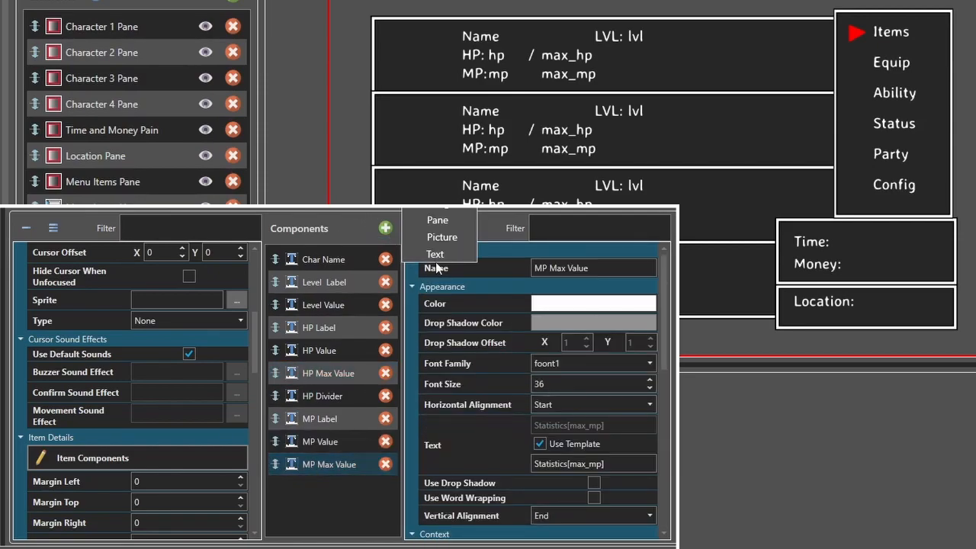
click(436, 254)
click(559, 269)
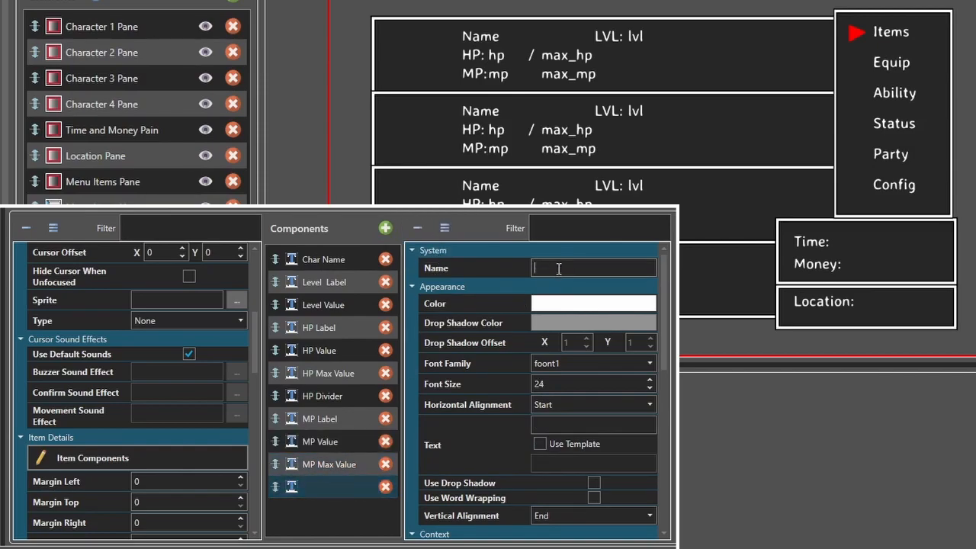
text(MP Divider)
click(544, 426)
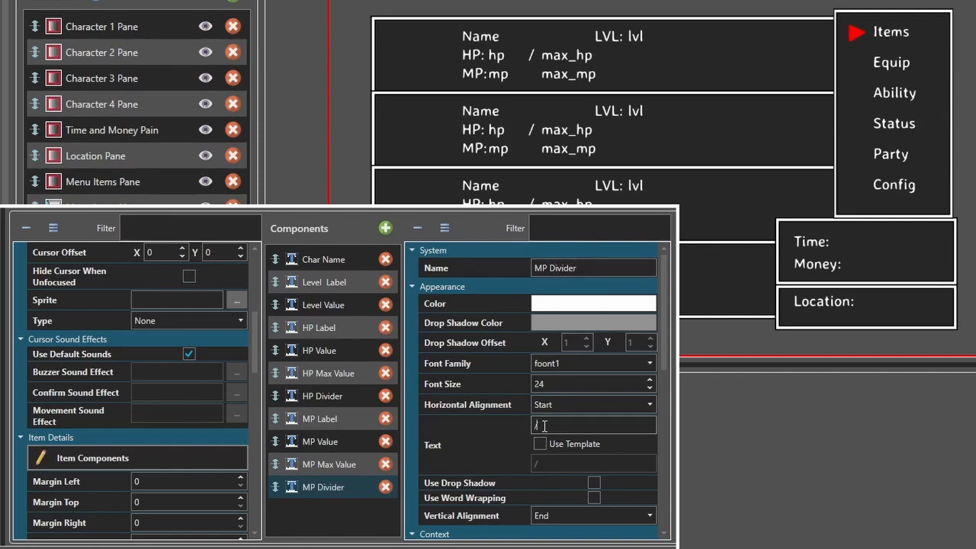
double_click(558, 383)
text(16)
Set the MP Divider's Relative Y to 25% and its Relative X to 10%.
drag(665, 332, 664, 501)
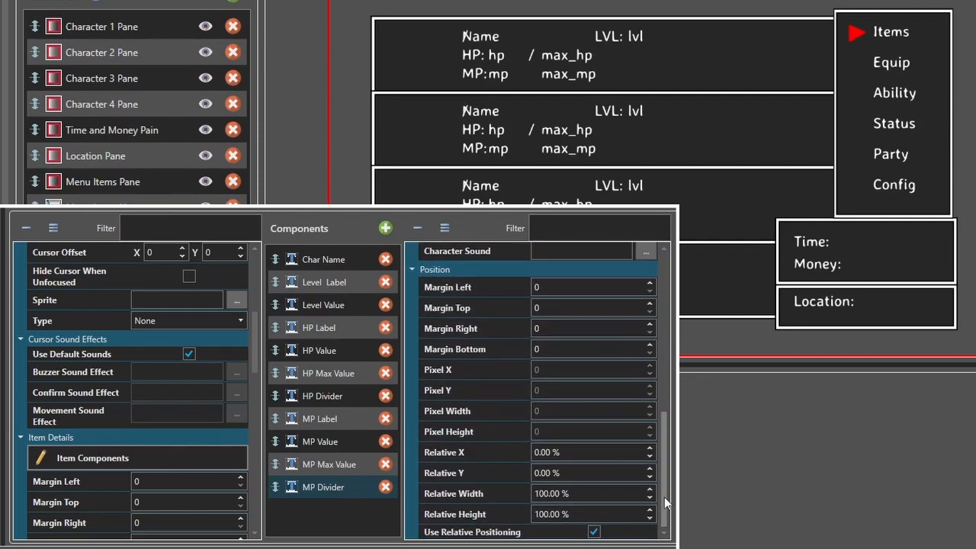
click(586, 472)
key(ctrl+a)
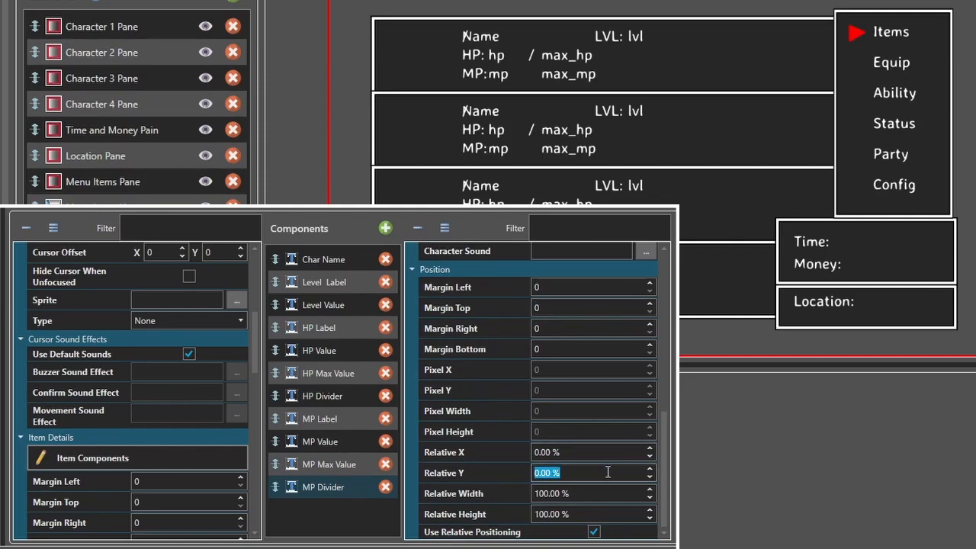
text(25)
click(594, 451)
key(ctrl+a)
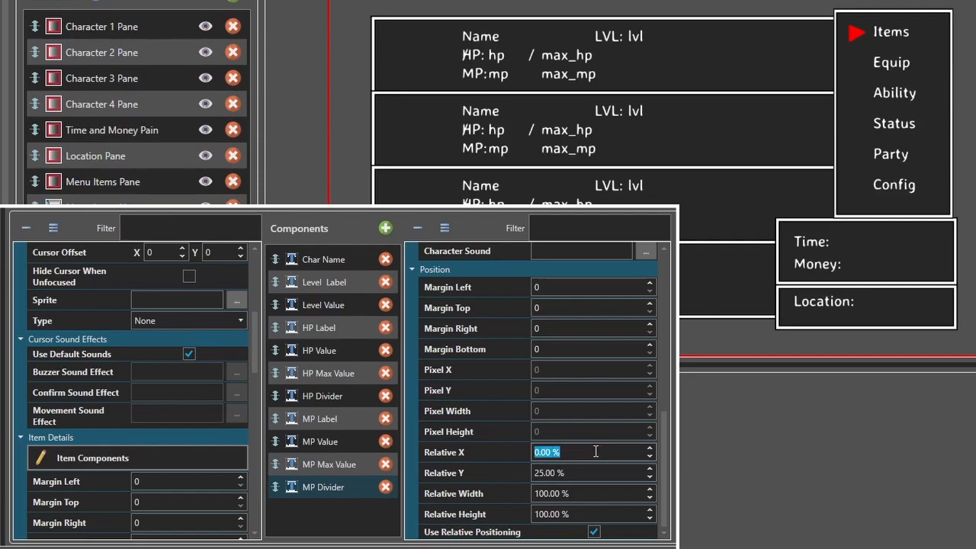
text(4)
scroll(577, 449, up, 9)
scroll(577, 453, down, 4)
scroll(577, 453, up, 1)
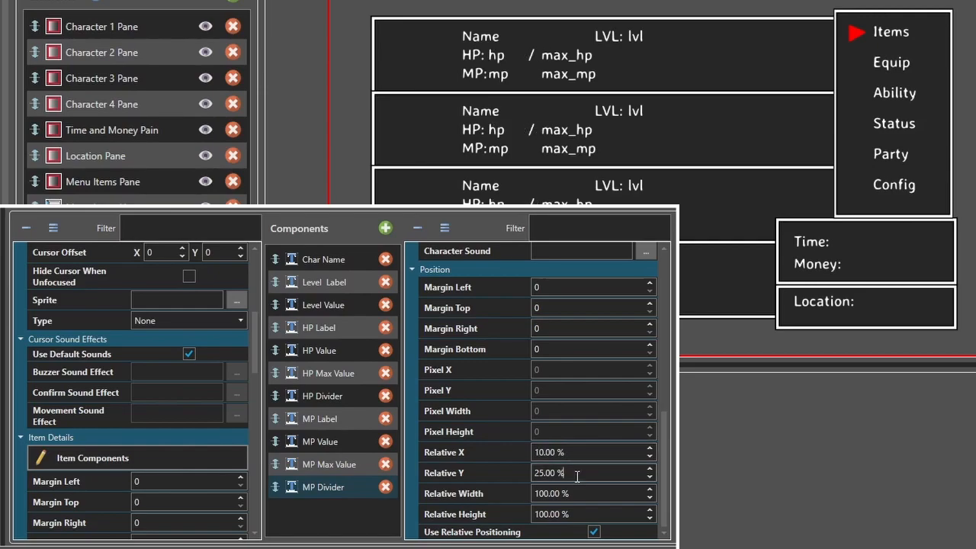
Change the MP Divider's Relative Y to 50%.
scroll(577, 477, up, 10)
key(BackSpace)
key(BackSpace)
text(20)
text(50)
key(Return)
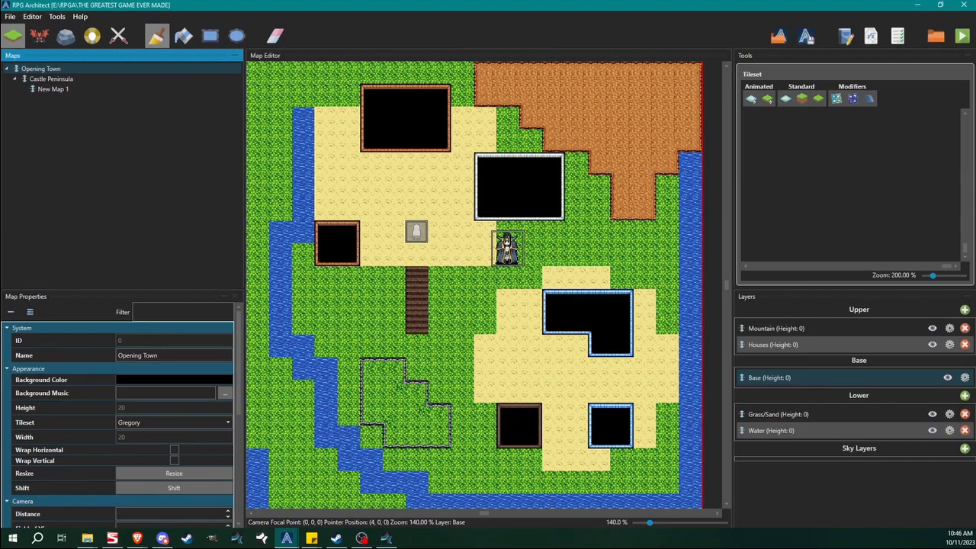
drag(475, 142, 579, 106)
key(Escape)
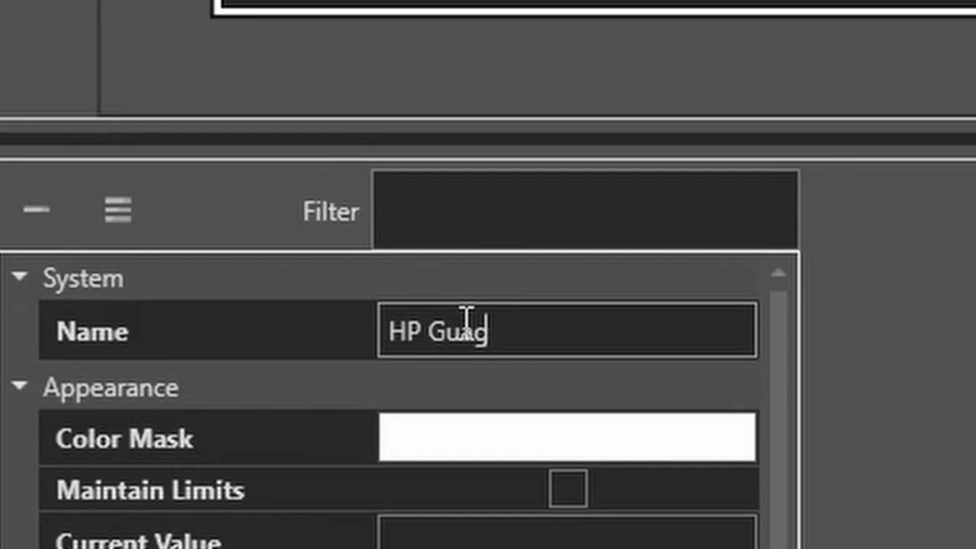
Correct the new gauge component's name to HP Gauge and reduce its Relative Height.
key(BackSpace)
key(BackSpace)
key(BackSpace)
text(a)
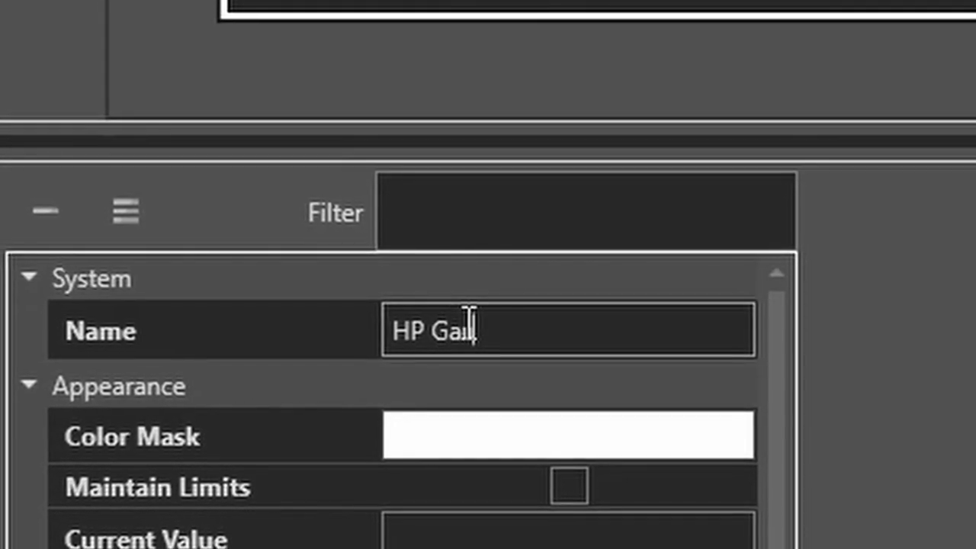
text(uge)
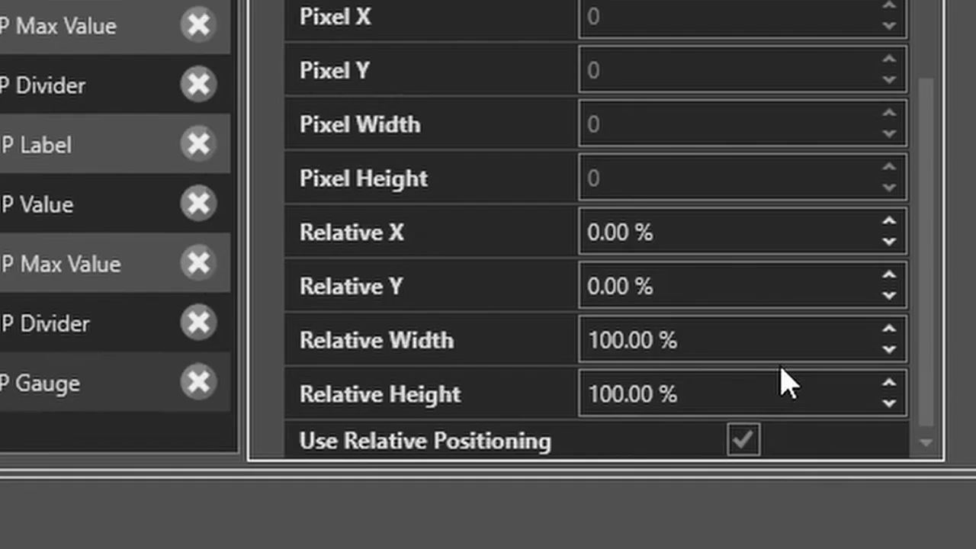
click(786, 388)
scroll(790, 392, down, 13)
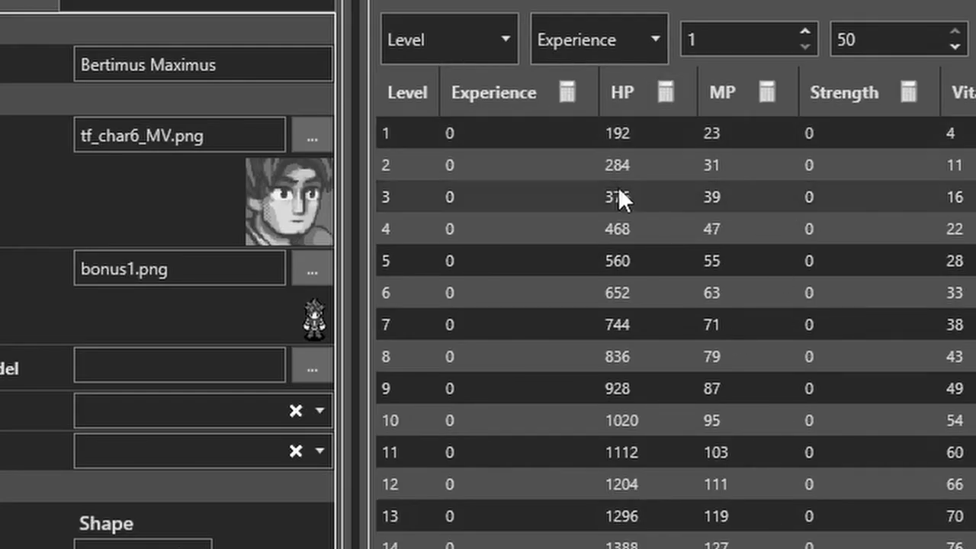
click(2, 99)
key(Up)
key(Down)
key(Down)
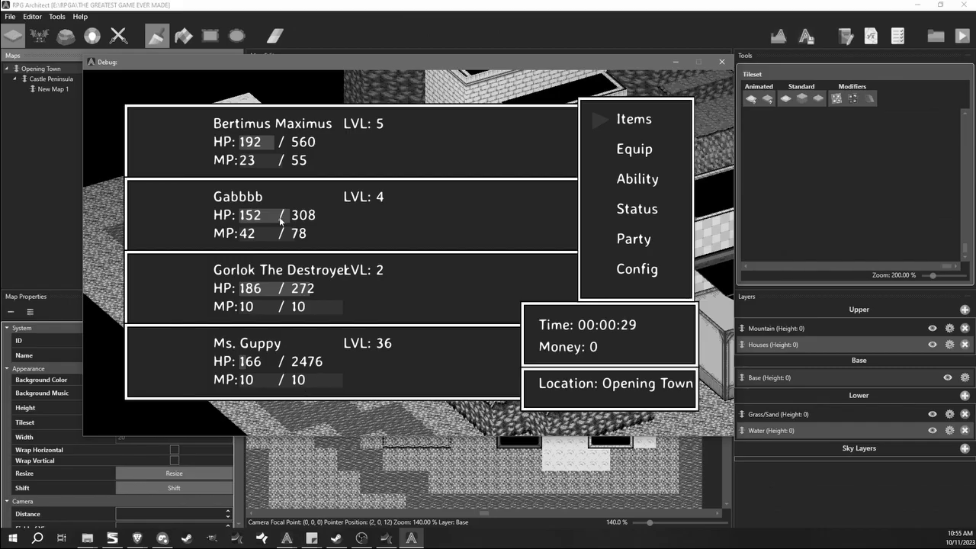